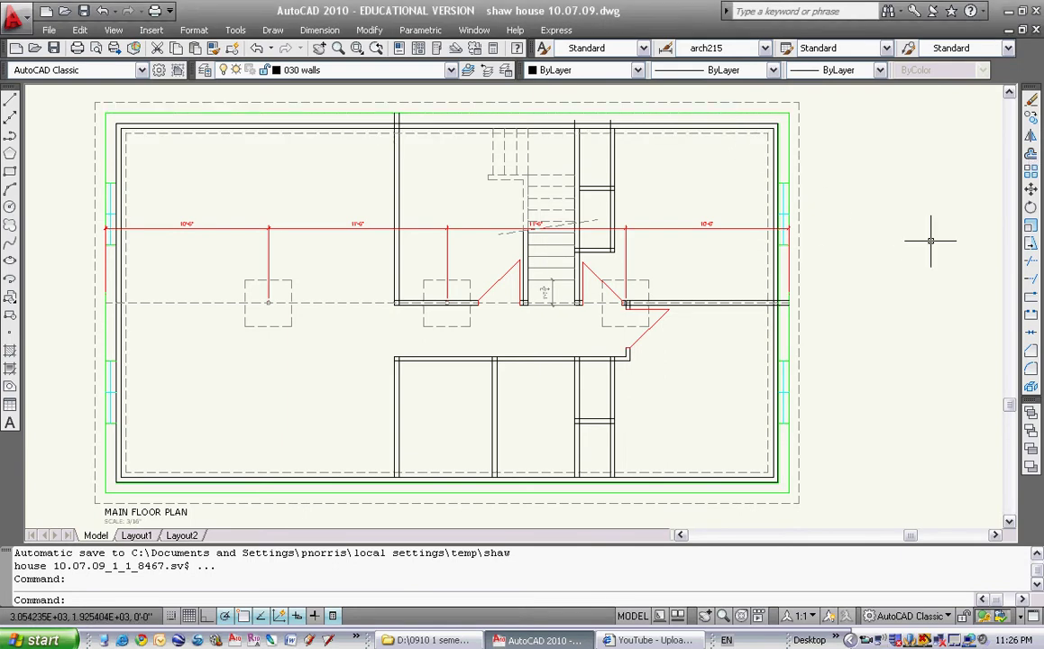
Offset the upper green concrete wall line 13'4" down into the floor plan.
{"action": "left_click", "coordinate": [1031, 154]}
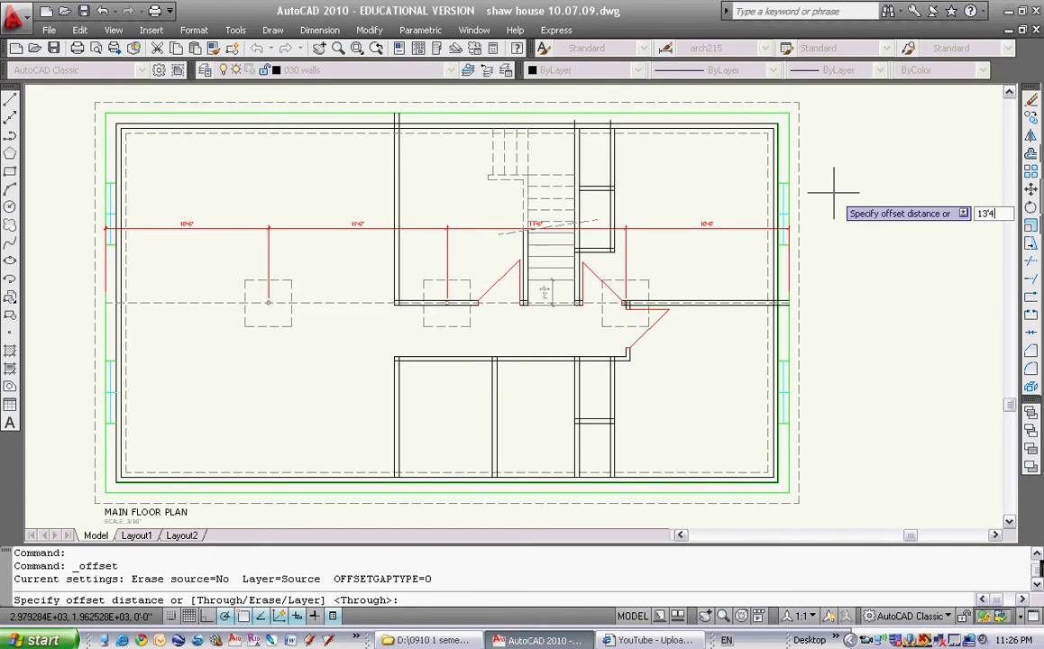
{"action": "key", "text": "Return"}
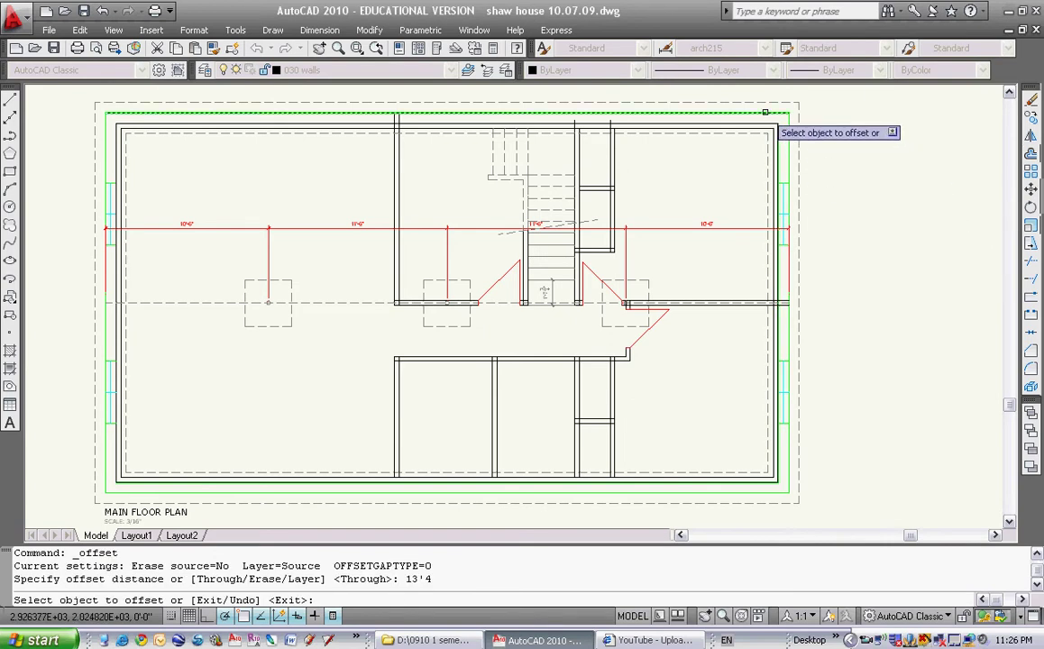
{"action": "left_click", "coordinate": [766, 112]}
{"action": "left_click", "coordinate": [723, 306]}
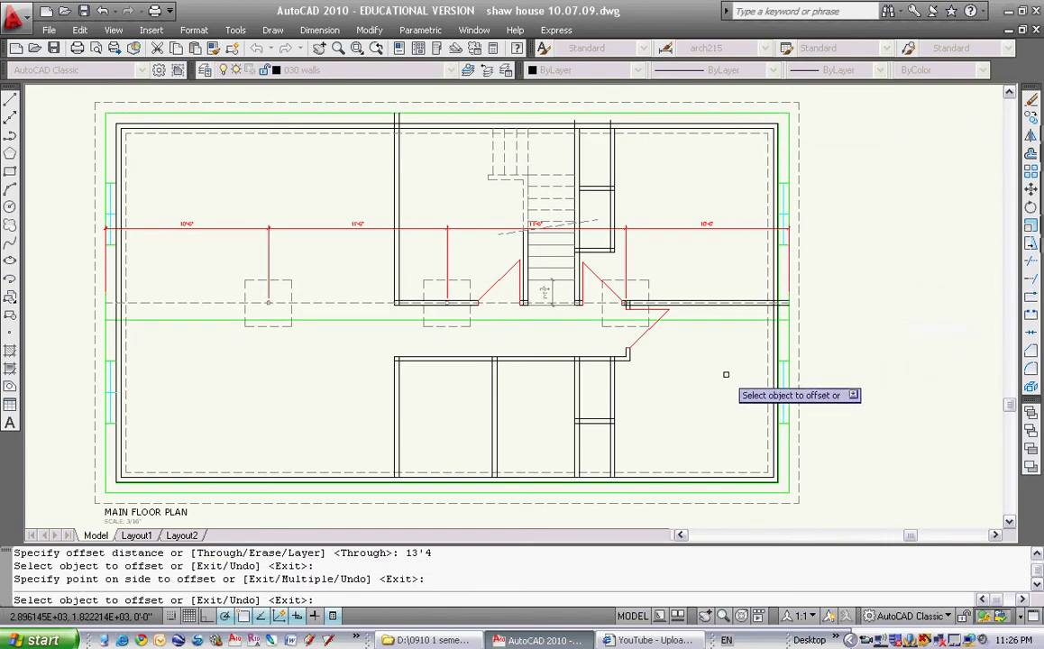
{"action": "key", "text": "Escape"}
{"action": "left_click", "coordinate": [727, 310]}
{"action": "left_click", "coordinate": [706, 337]}
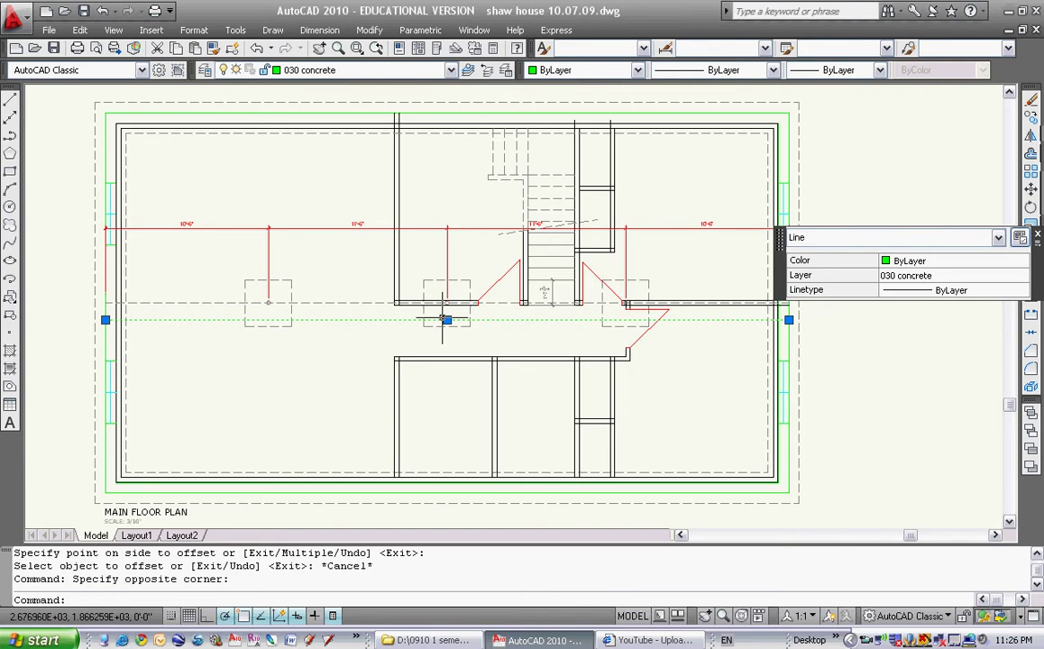
{"action": "key", "text": "Escape"}
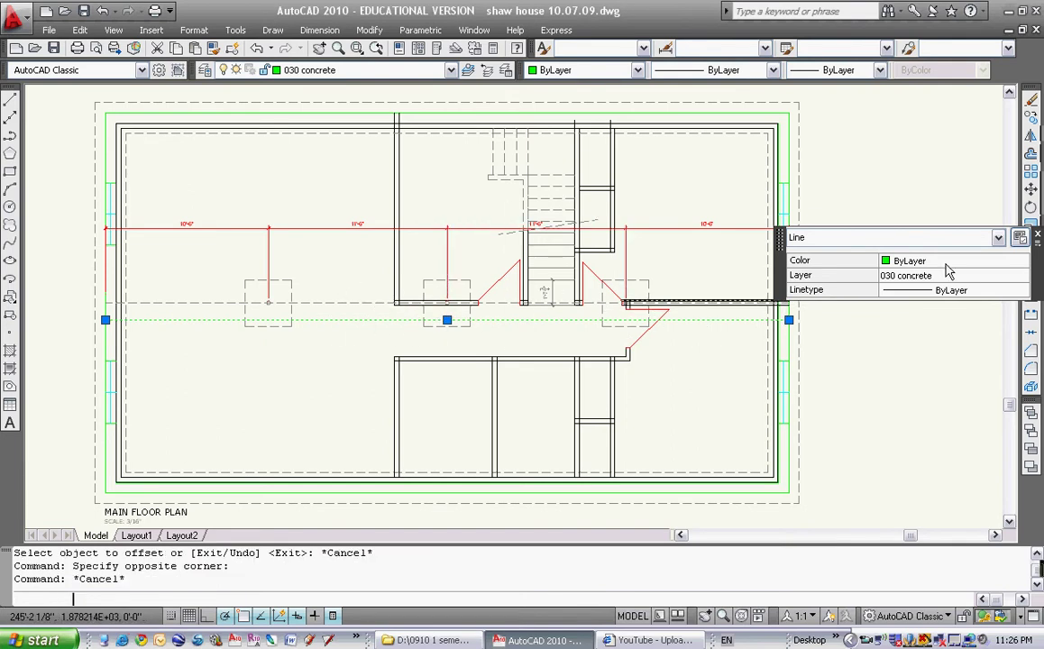
{"action": "key", "text": "Escape"}
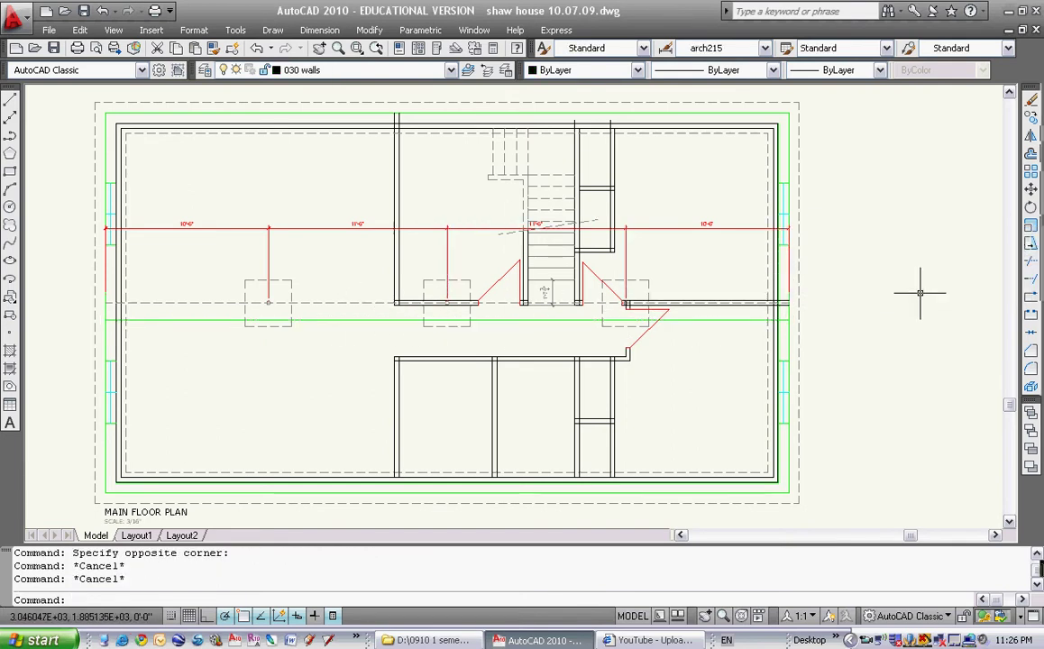
{"action": "left_click", "coordinate": [743, 320]}
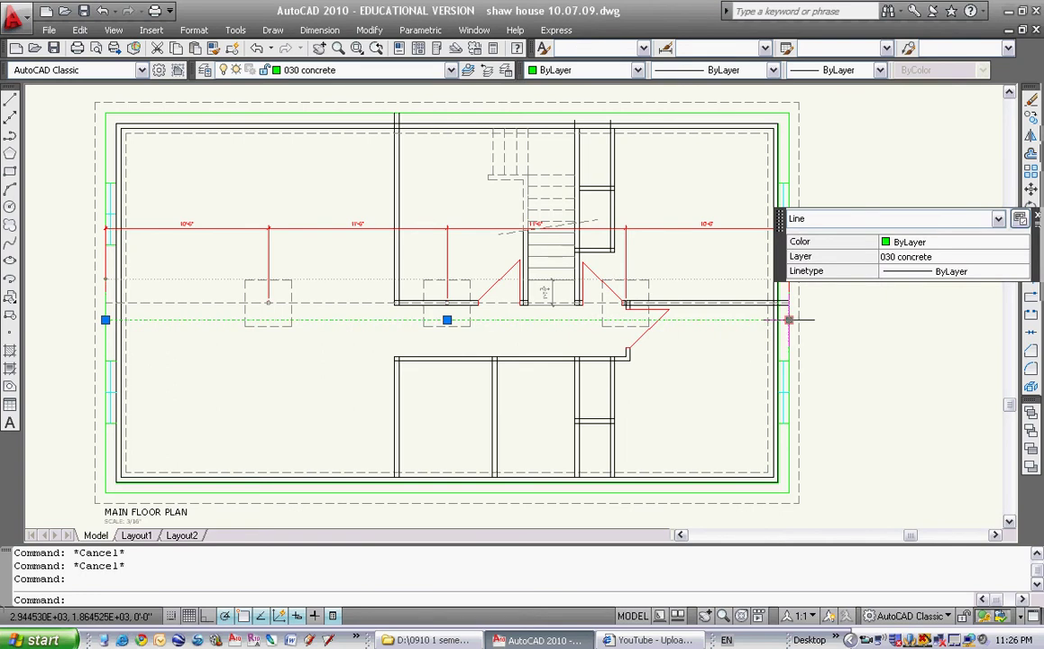
{"action": "left_click", "coordinate": [789, 320]}
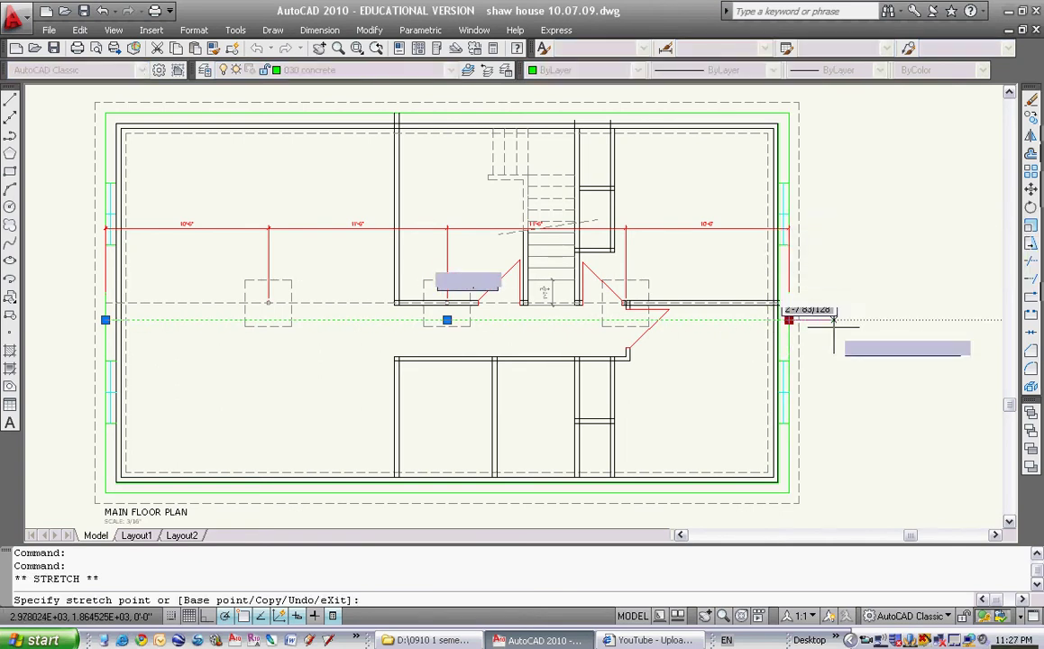
{"action": "key", "text": "Escape"}
{"action": "key", "text": "Escape"}
{"action": "left_click", "coordinate": [476, 320]}
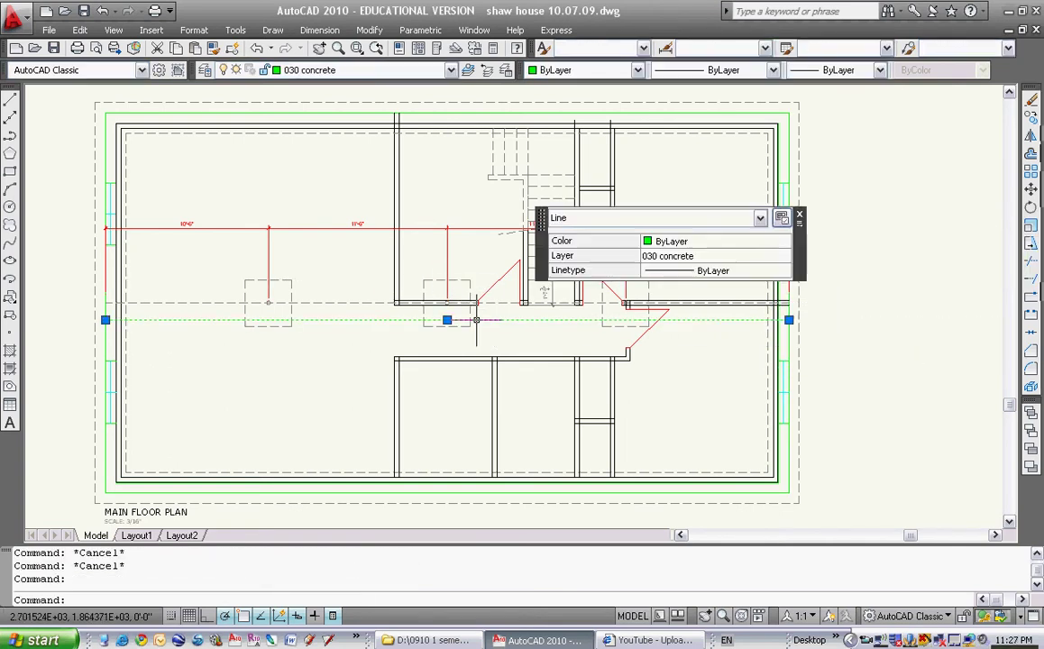
{"action": "left_click", "coordinate": [447, 320]}
{"action": "key", "text": "Escape"}
{"action": "key", "text": "Escape"}
Stretch both ends of the offset green line outward by 36 inches beyond the building.
{"action": "left_click", "coordinate": [520, 320]}
{"action": "left_click", "coordinate": [789, 320]}
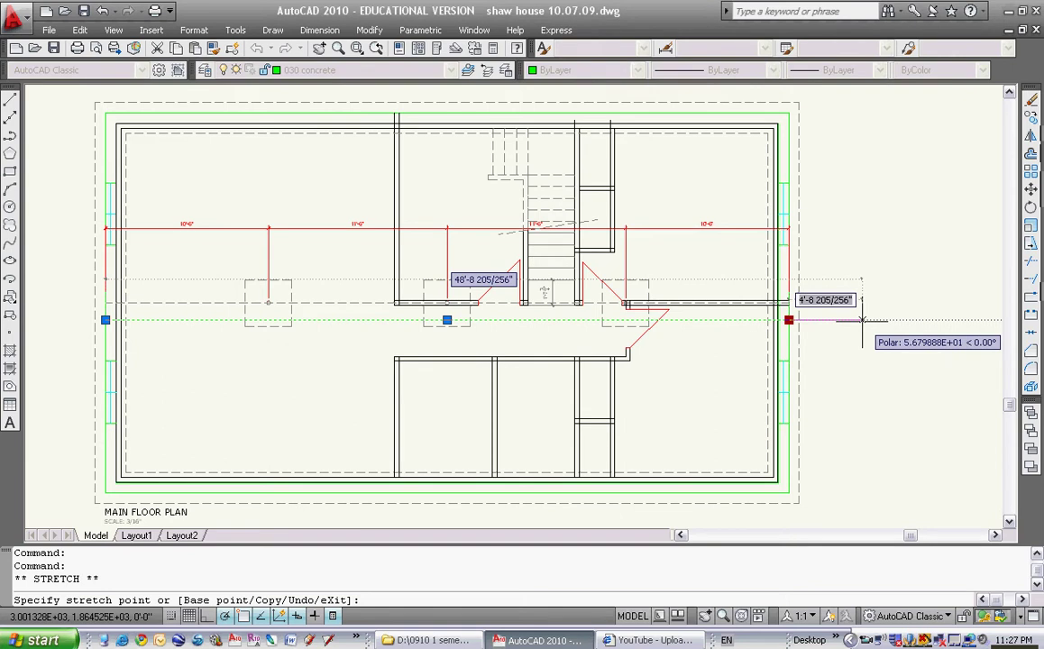
{"action": "type", "text": "3"}
{"action": "key", "text": "Return"}
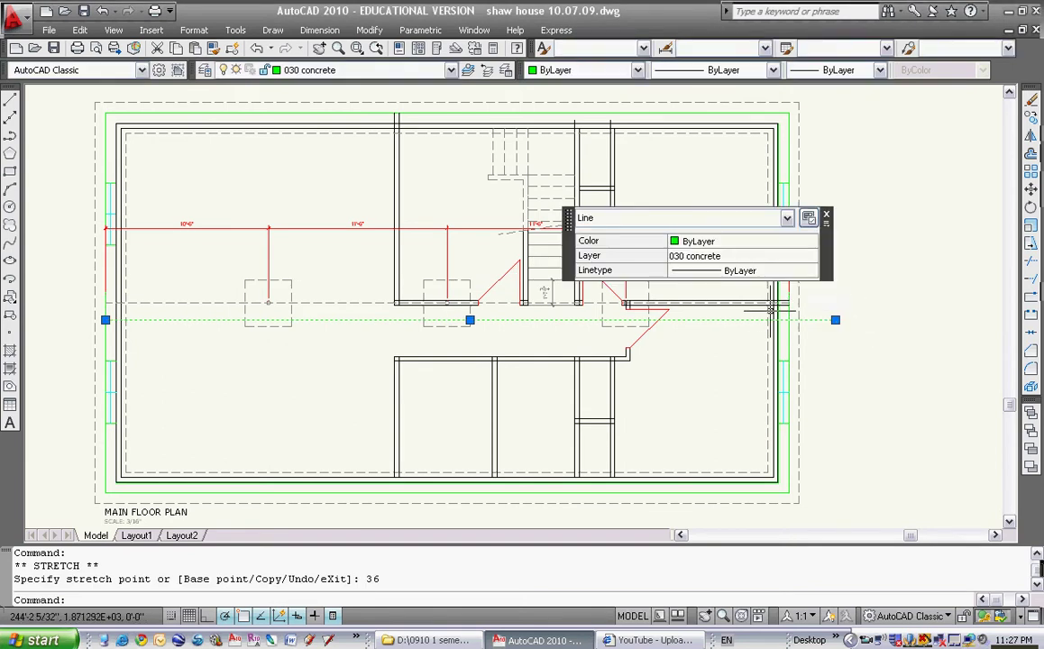
{"action": "left_click", "coordinate": [105, 320]}
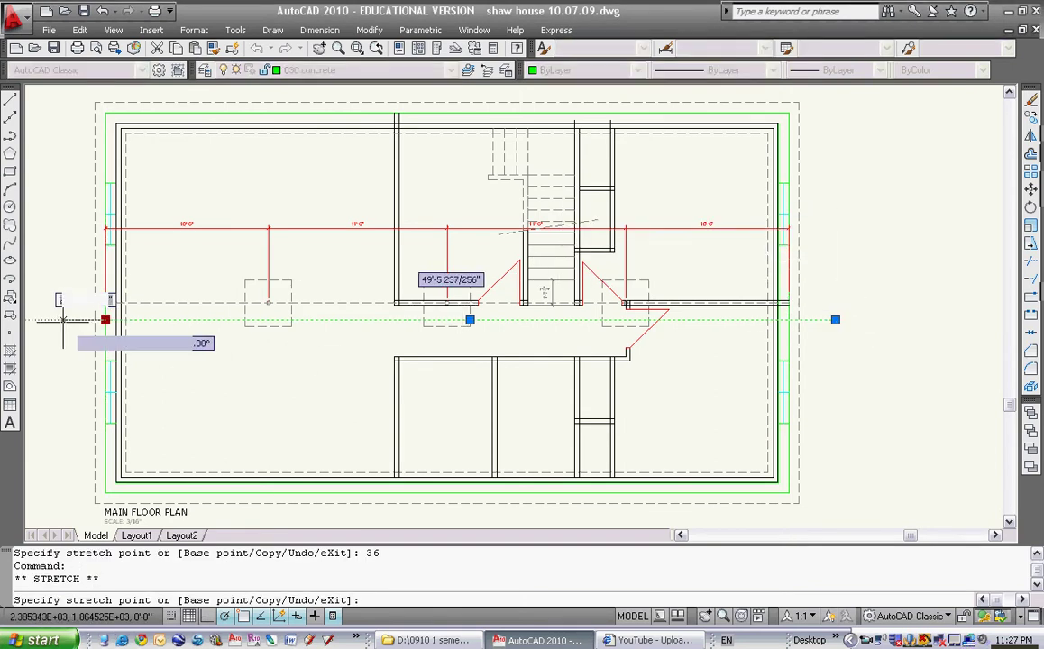
{"action": "type", "text": "36"}
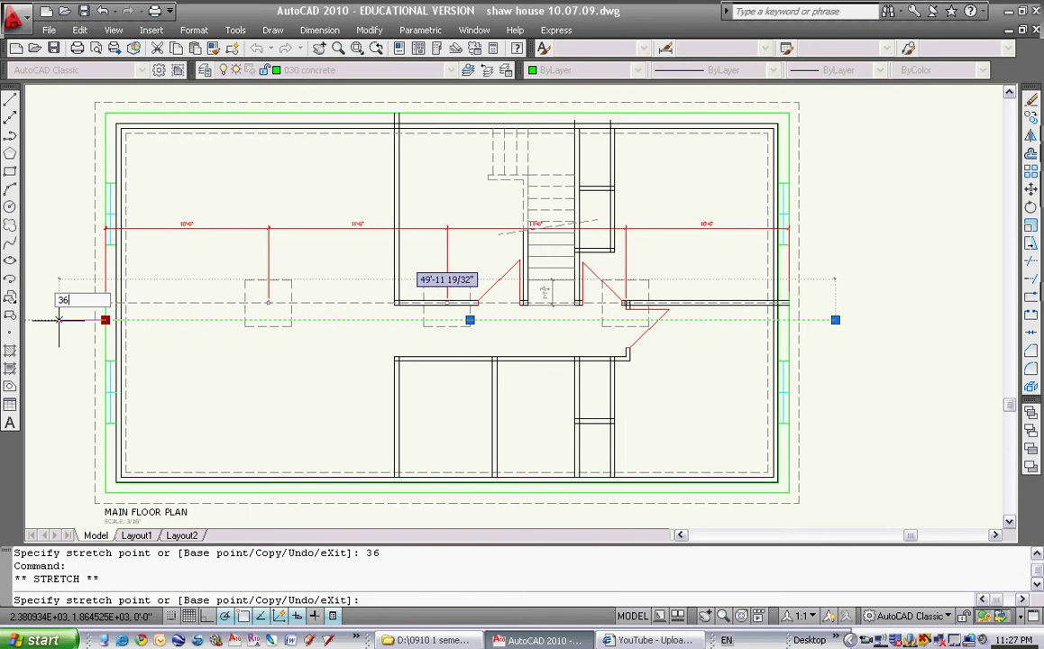
{"action": "key", "text": "Return"}
{"action": "mouse_move", "coordinate": [797, 254]}
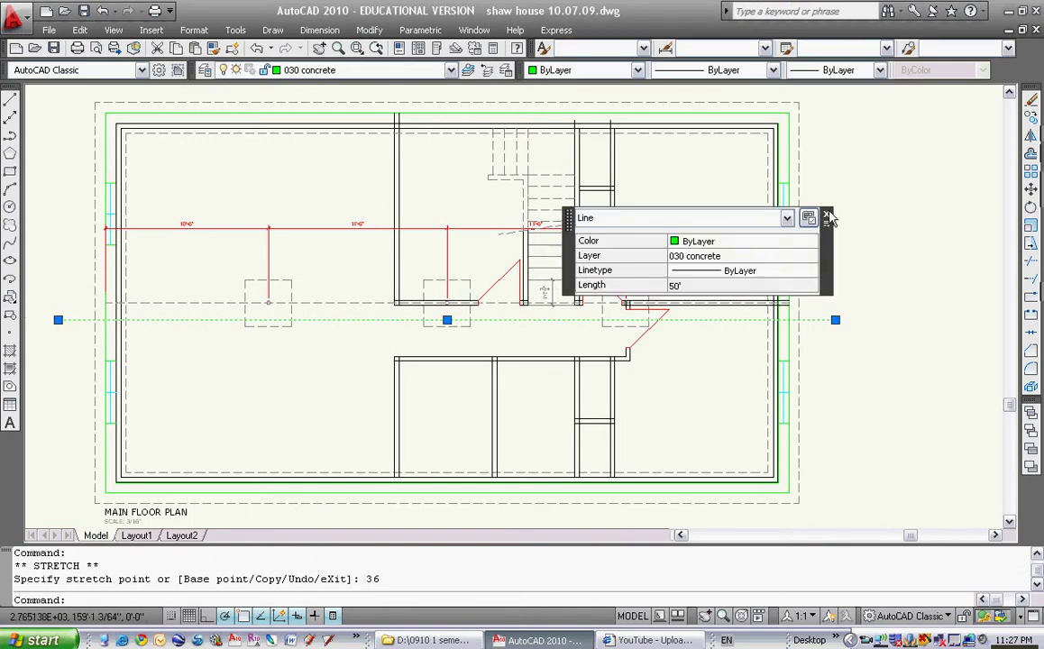
{"action": "key", "text": "Escape"}
{"action": "key", "text": "Escape"}
{"action": "key", "text": "Escape"}
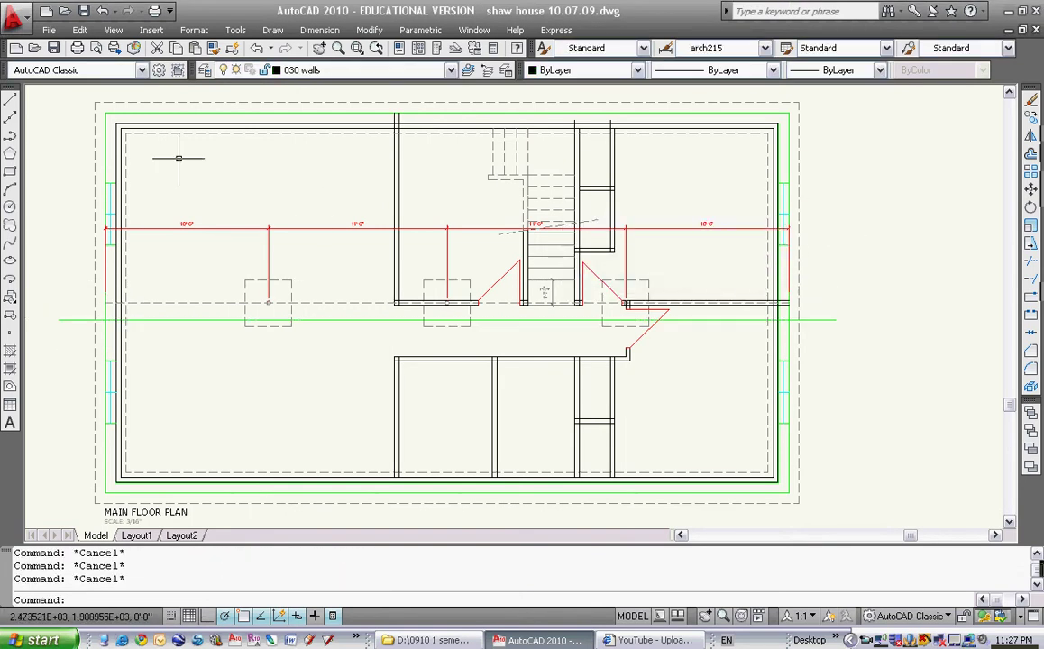
Draw a 36-inch vertical line upward from the right end of the green section line.
{"action": "left_click", "coordinate": [11, 102]}
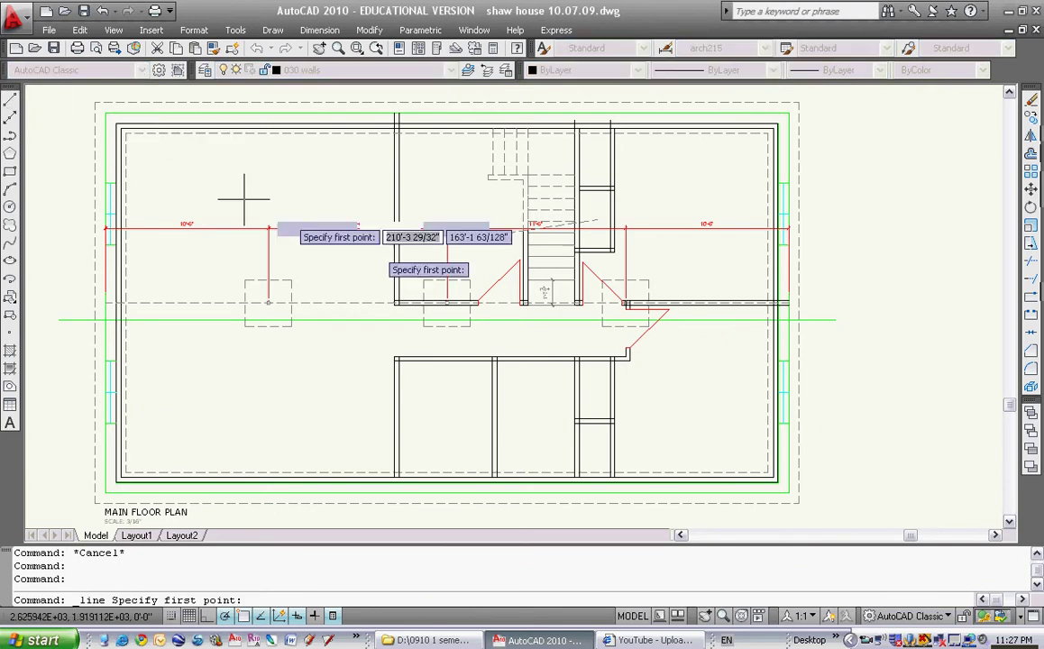
{"action": "left_click", "coordinate": [836, 319]}
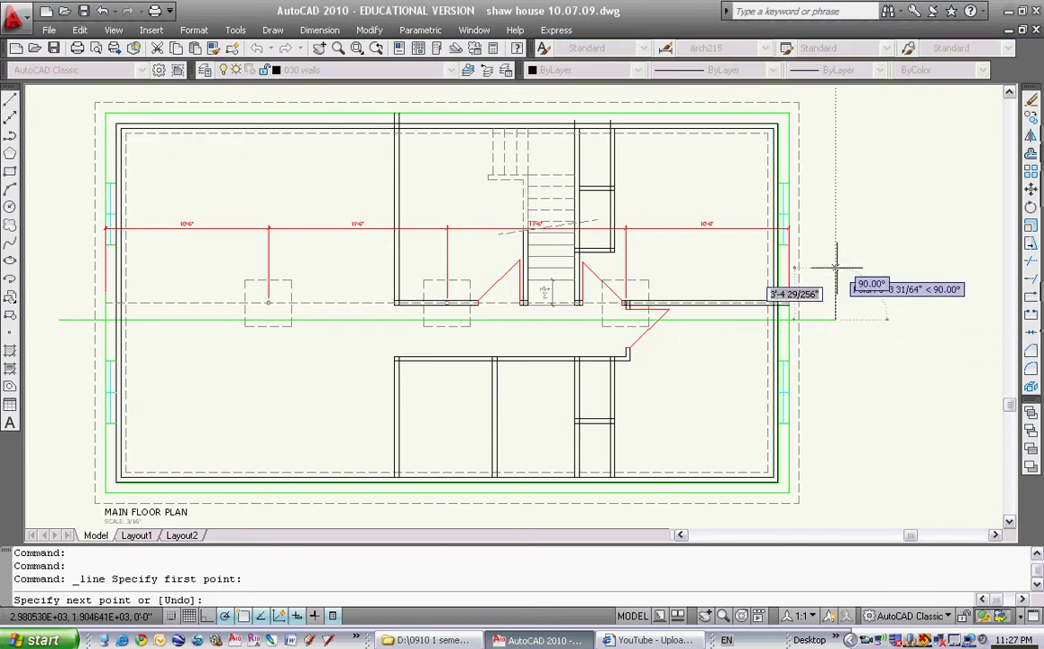
{"action": "type", "text": "36"}
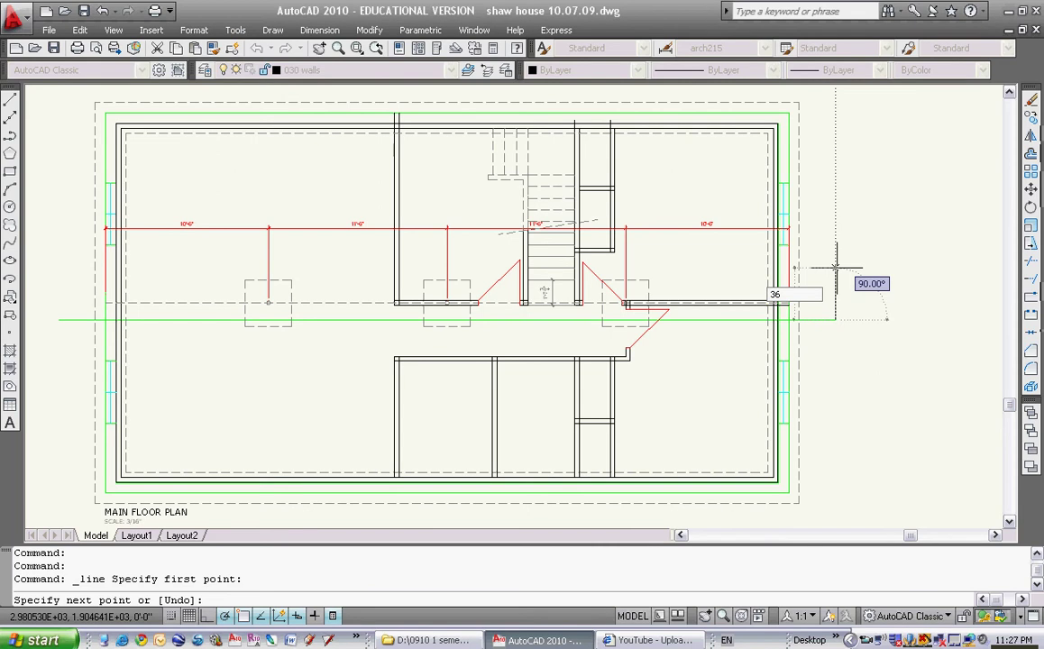
{"action": "key", "text": "Return"}
{"action": "key", "text": "Escape"}
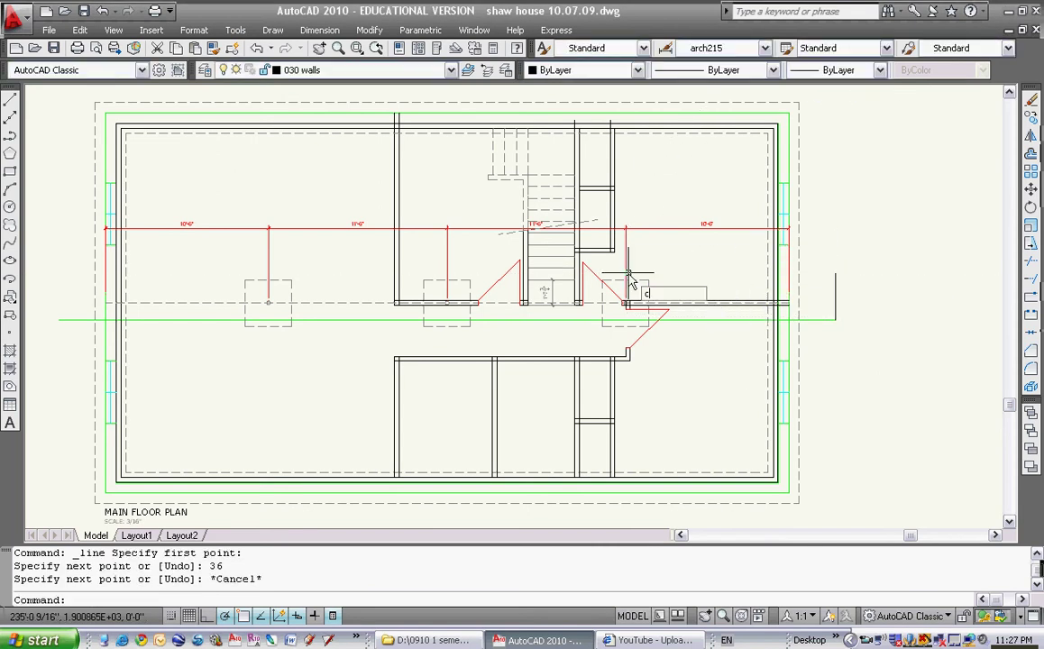
Copy the short vertical line from the right end of the section line to its left end.
{"action": "type", "text": "co"}
{"action": "key", "text": "Return"}
{"action": "left_click", "coordinate": [965, 278]}
{"action": "left_click", "coordinate": [834, 281]}
{"action": "key", "text": "Return"}
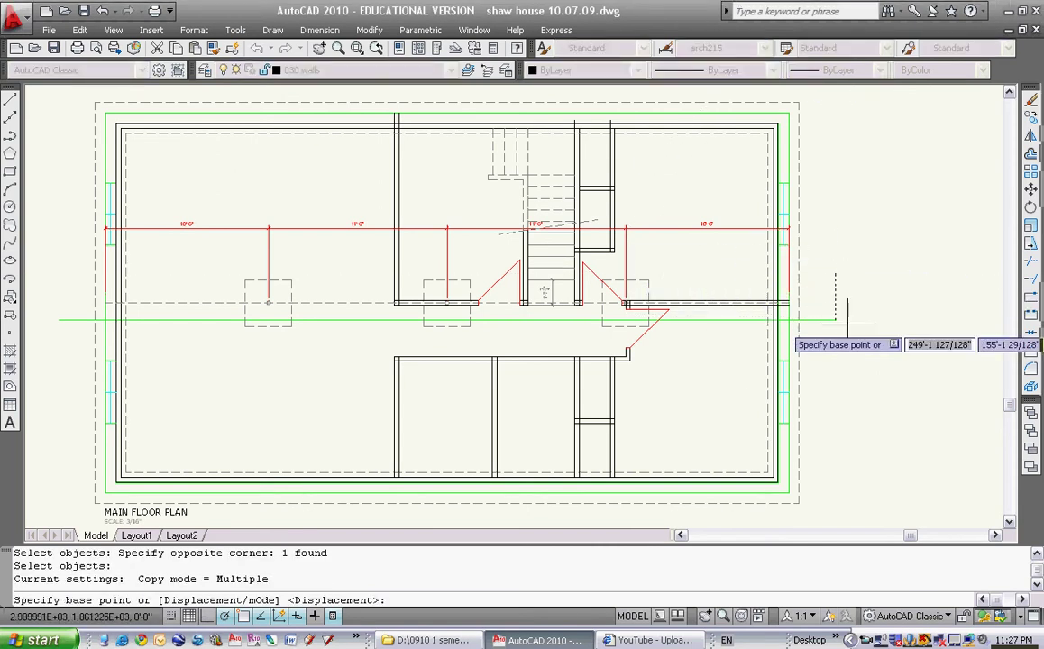
{"action": "left_click", "coordinate": [836, 319]}
{"action": "left_click", "coordinate": [59, 320]}
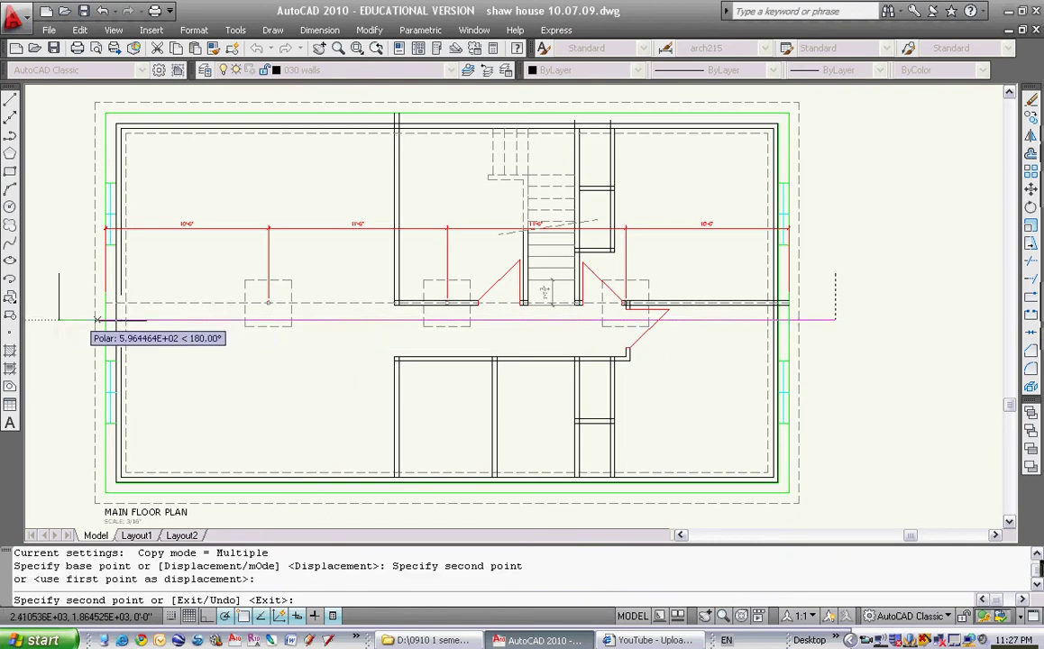
{"action": "key", "text": "Escape"}
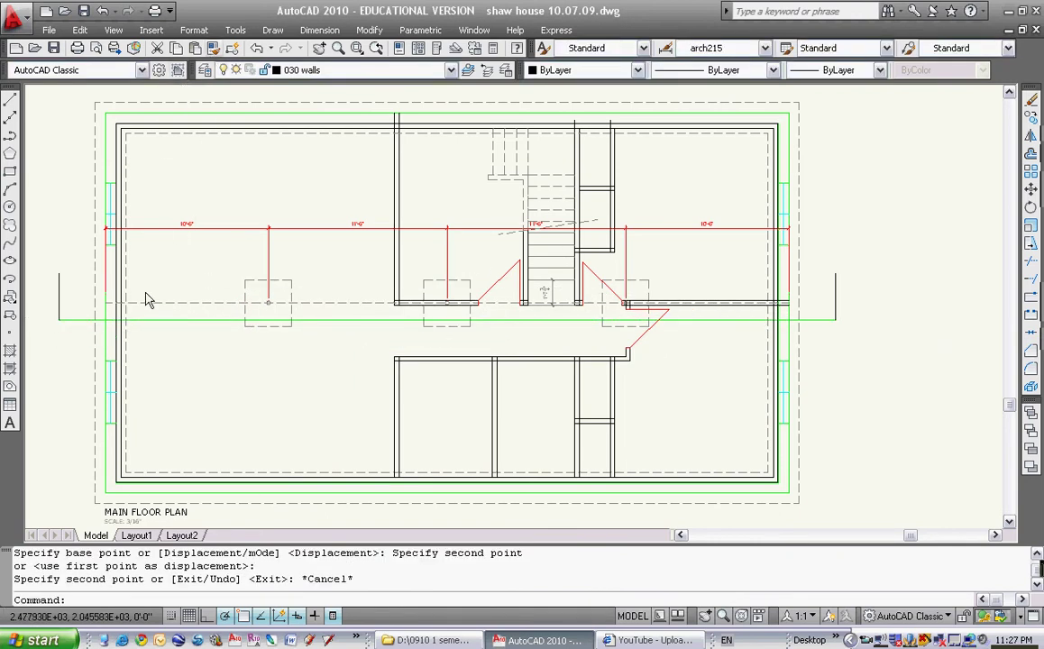
Match the properties of both short vertical end lines to the green section line.
{"action": "type", "text": "ma"}
{"action": "key", "text": "Return"}
{"action": "left_click", "coordinate": [137, 319]}
{"action": "left_click", "coordinate": [58, 293]}
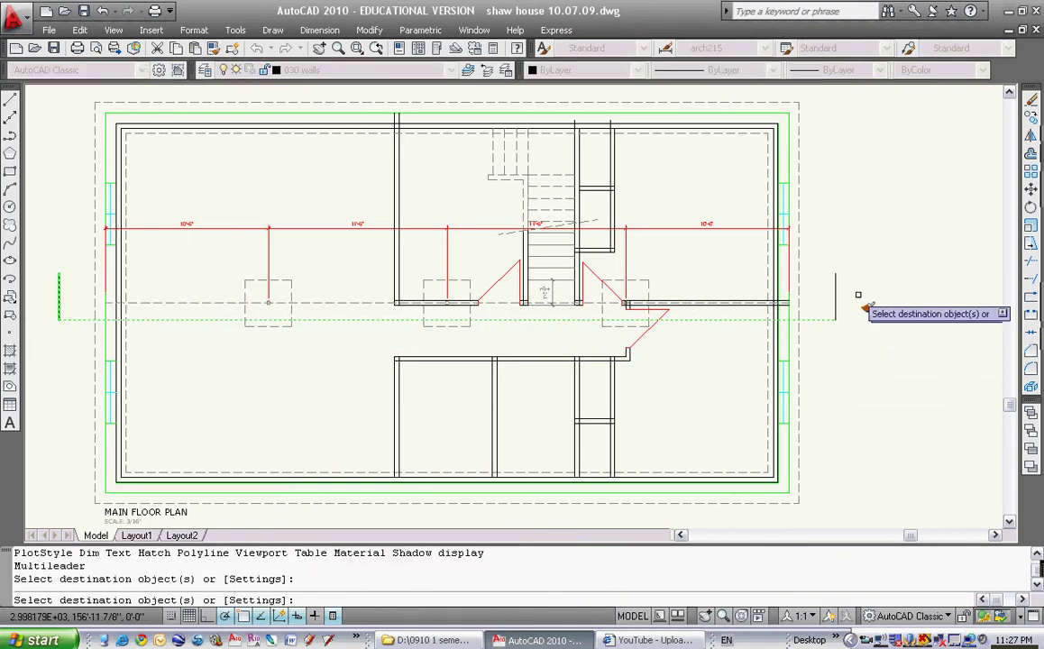
{"action": "left_click", "coordinate": [835, 290]}
{"action": "key", "text": "Escape"}
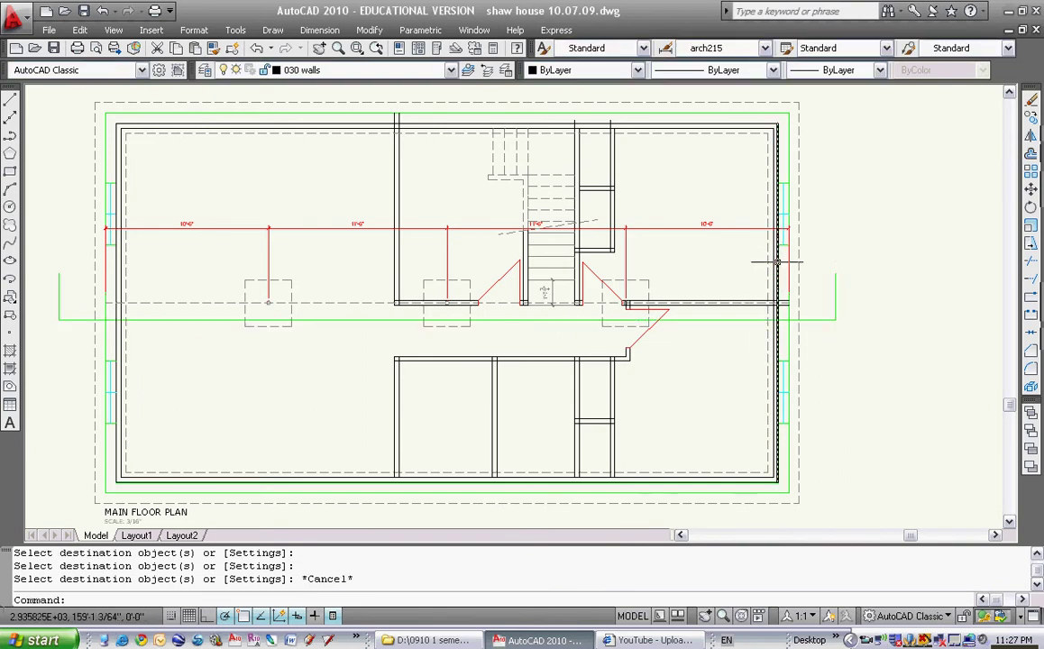
{"action": "key", "text": "Escape"}
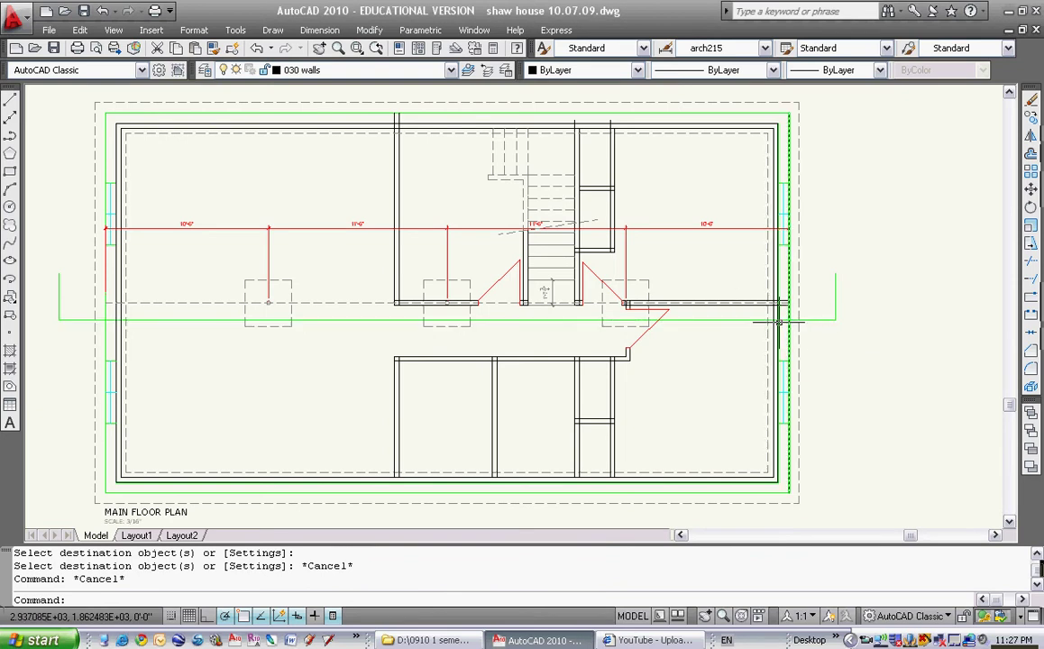
Copy the vertical outer wall, concrete and footing lines, plus the three pad footings' side lines, straight up to the empty area above the plan.
{"action": "left_click", "coordinate": [1031, 119]}
{"action": "left_click", "coordinate": [809, 311]}
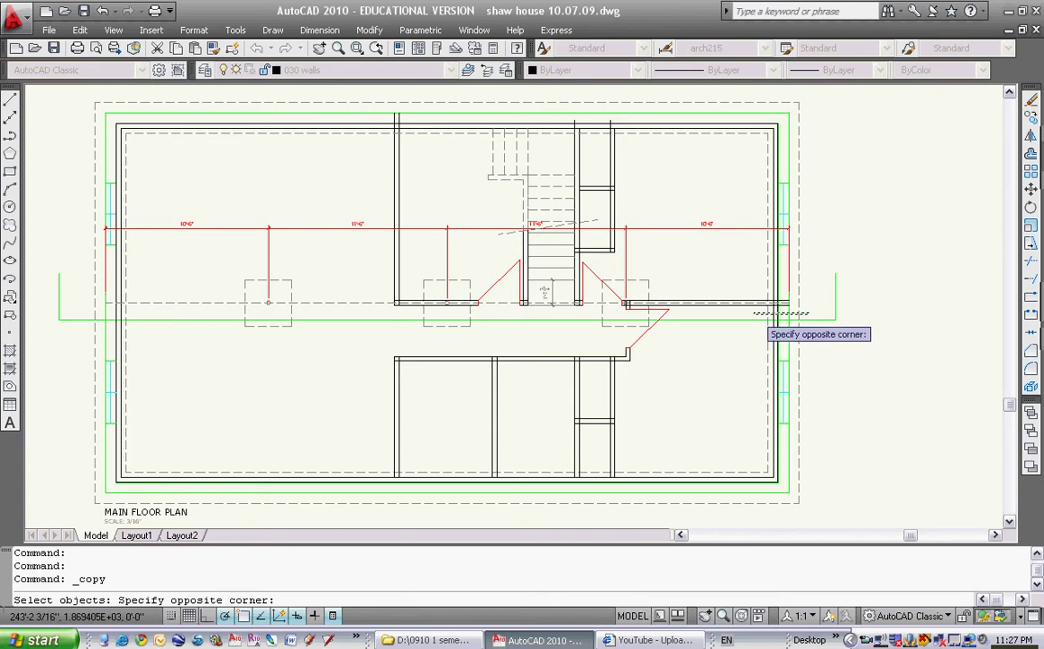
{"action": "left_click", "coordinate": [646, 267]}
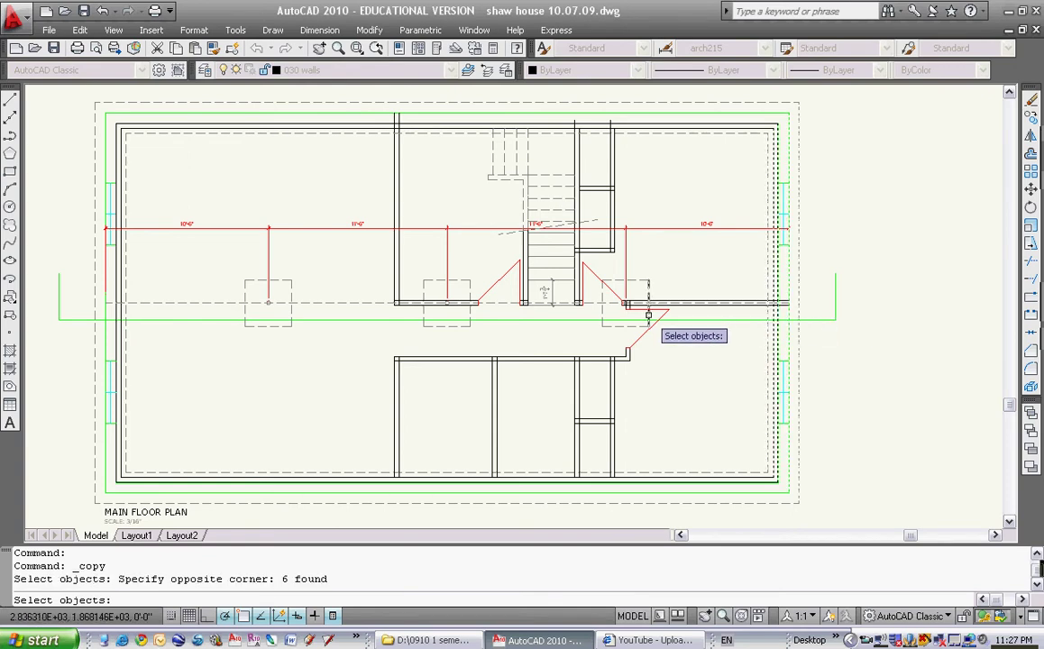
{"action": "left_click", "coordinate": [618, 304]}
{"action": "left_click", "coordinate": [505, 304]}
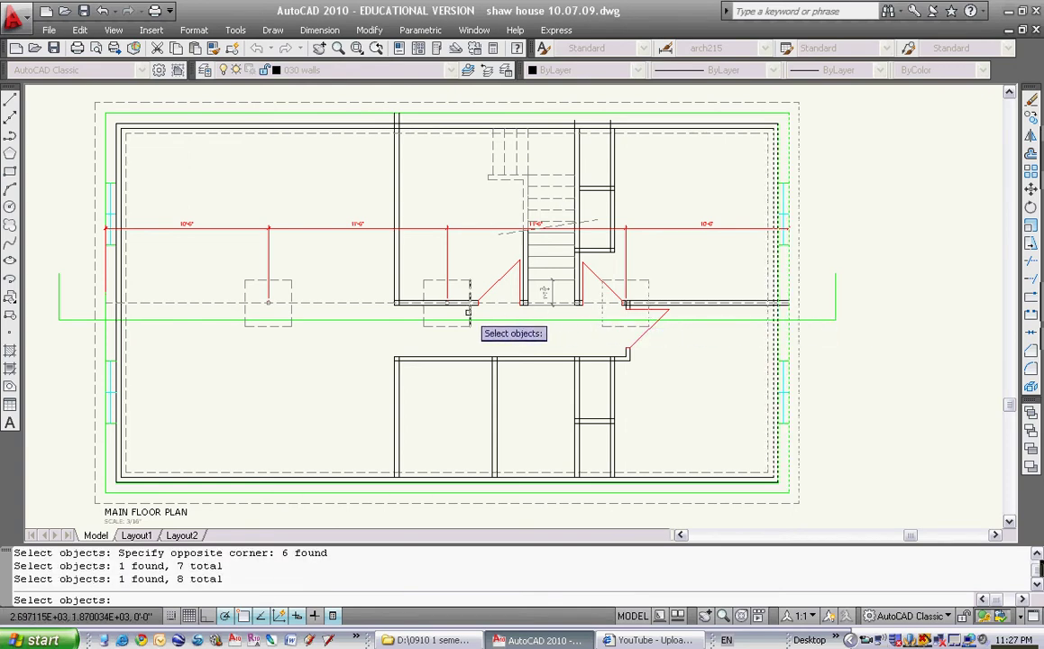
{"action": "left_click", "coordinate": [422, 303]}
{"action": "left_click", "coordinate": [299, 316]}
{"action": "left_click", "coordinate": [298, 312]}
{"action": "left_click", "coordinate": [145, 309]}
{"action": "left_click", "coordinate": [136, 313]}
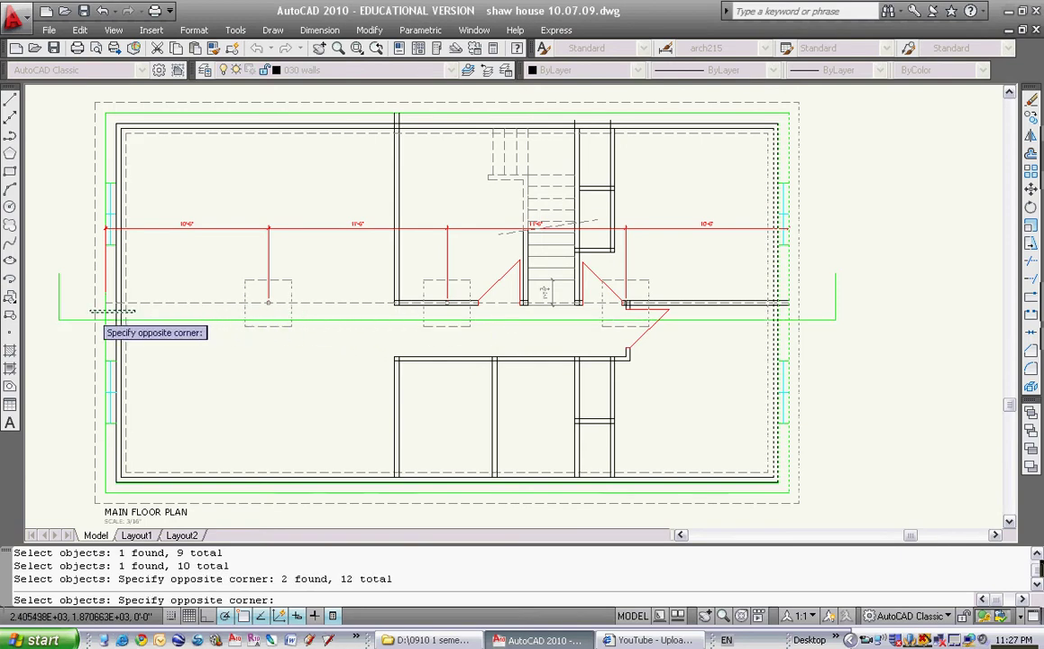
{"action": "left_click", "coordinate": [90, 313]}
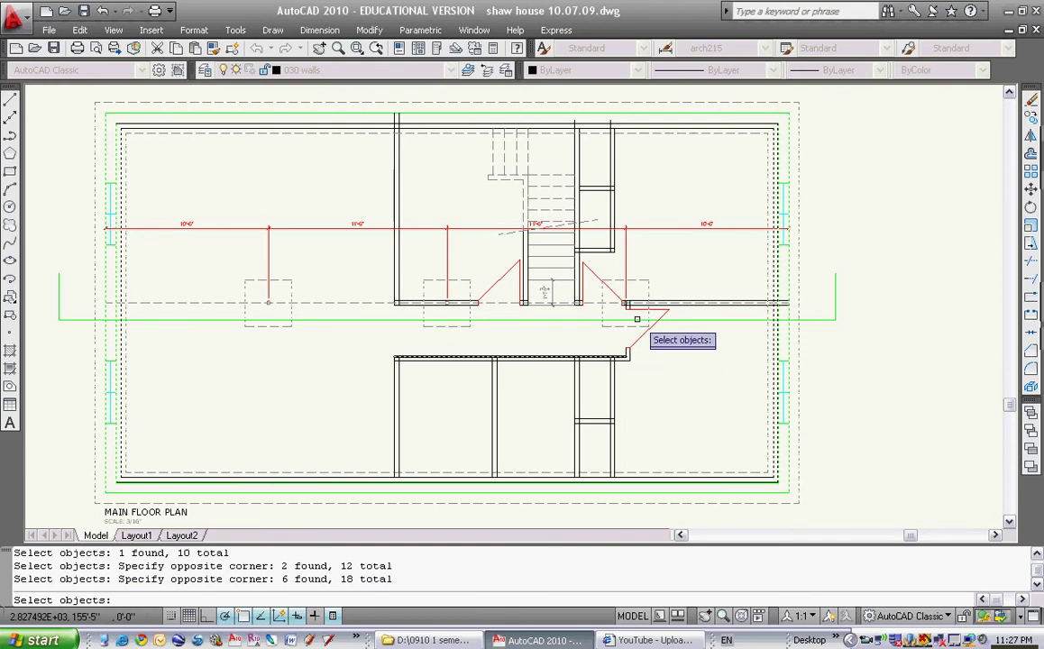
{"action": "key", "text": "Return"}
{"action": "left_click", "coordinate": [357, 267]}
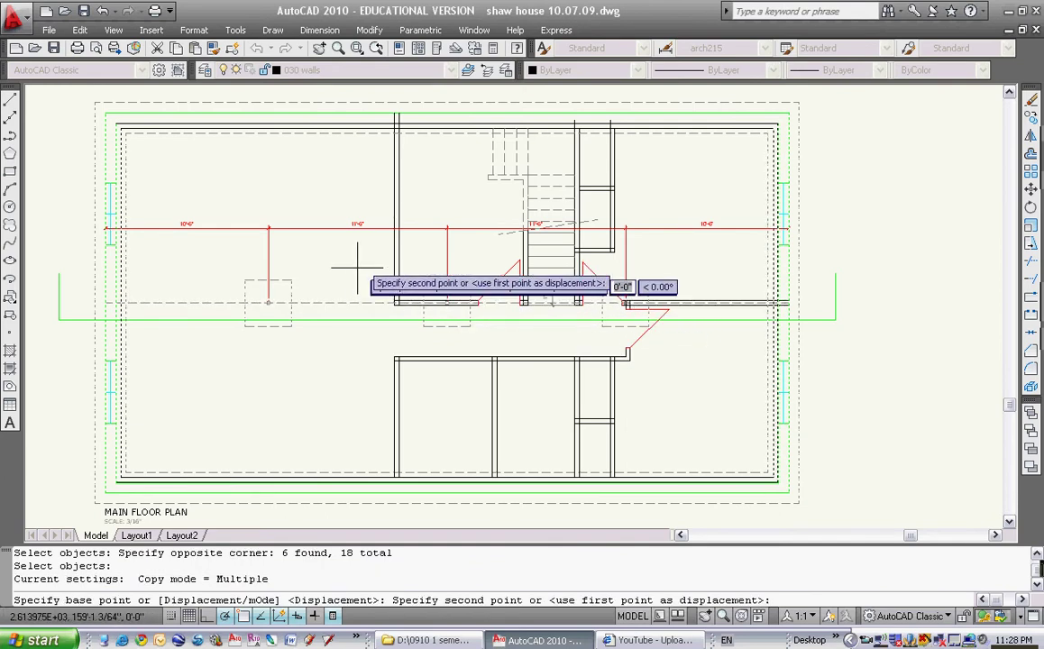
{"action": "scroll", "coordinate": [357, 268], "scroll_direction": "down", "scroll_amount": 5}
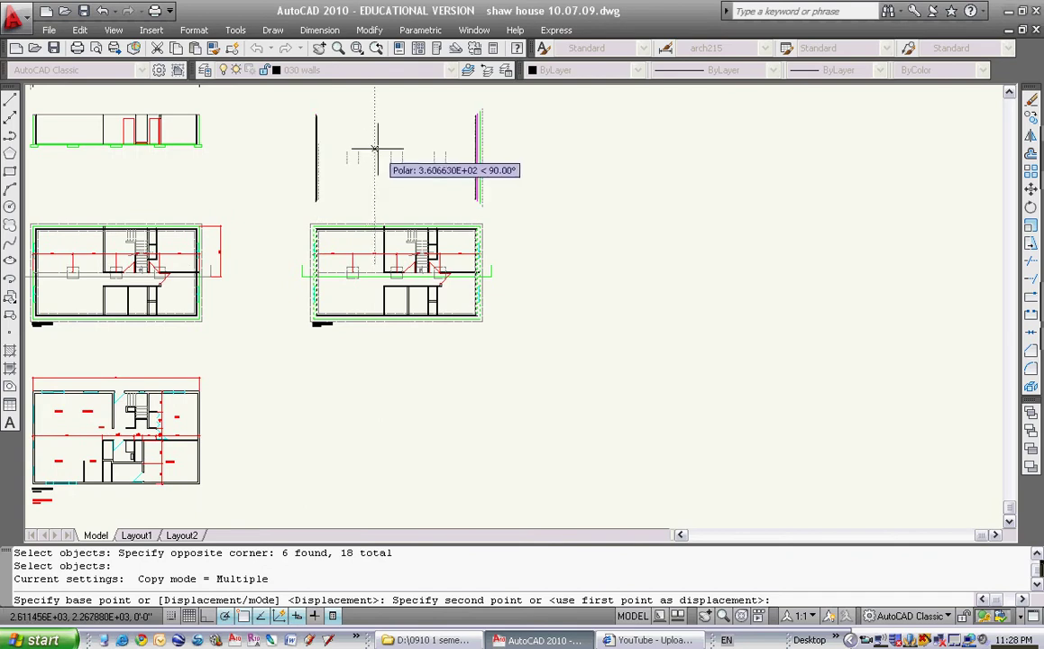
{"action": "left_click", "coordinate": [377, 149]}
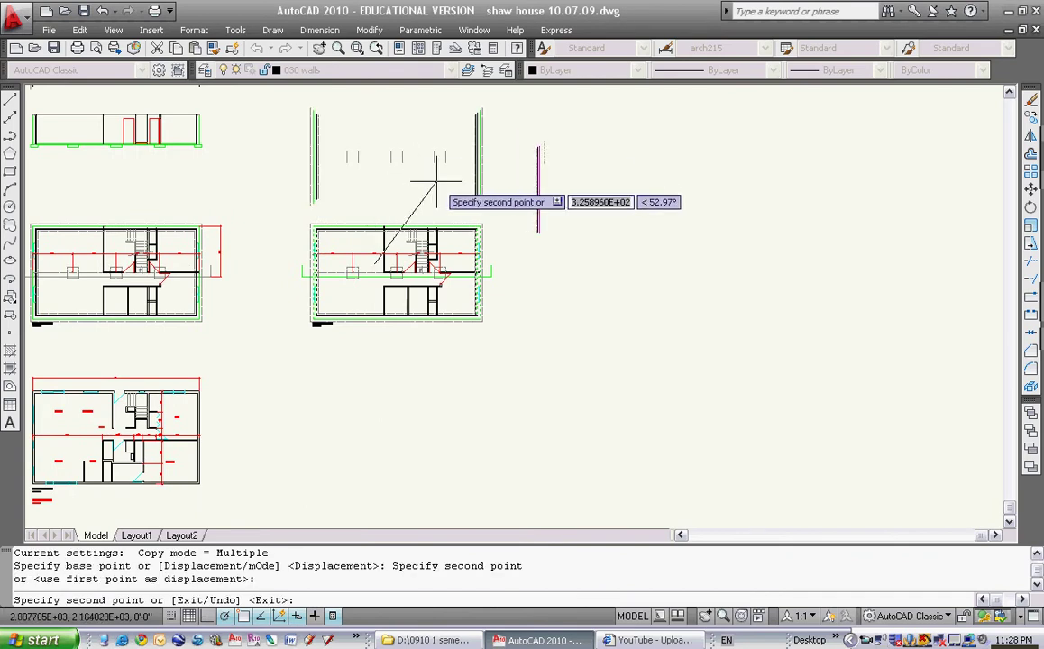
{"action": "key", "text": "Escape"}
Draw a horizontal line across all the projected wall and footing lines, passing through the short pad footing lines.
{"action": "scroll", "coordinate": [443, 225], "scroll_direction": "up", "scroll_amount": 6}
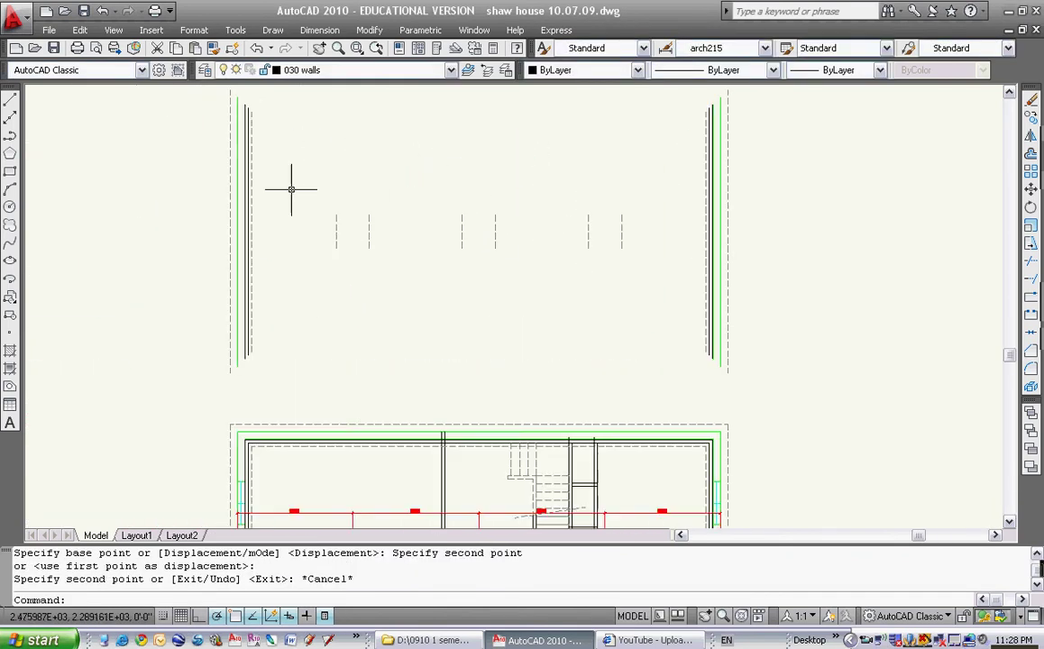
{"action": "key", "text": "Escape"}
{"action": "left_click", "coordinate": [9, 101]}
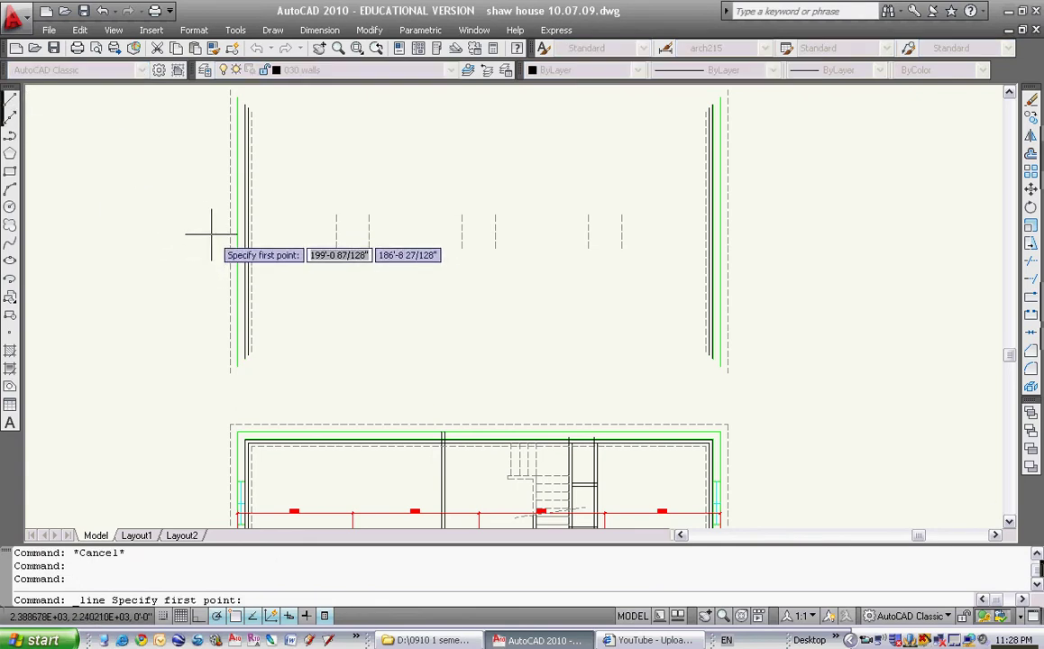
{"action": "left_click", "coordinate": [208, 232]}
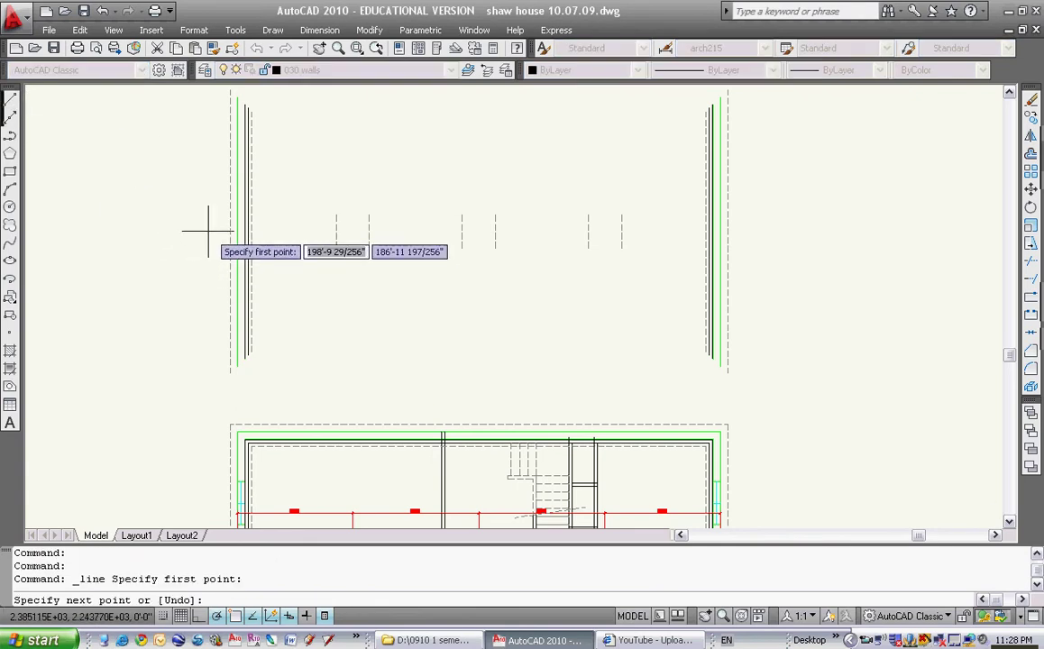
{"action": "left_click", "coordinate": [767, 232]}
{"action": "key", "text": "Escape"}
{"action": "middle_click_drag", "start_coordinate": [722, 278], "coordinate": [696, 281]}
{"action": "left_click", "coordinate": [637, 228]}
{"action": "left_click", "coordinate": [621, 252]}
{"action": "key", "text": "Escape"}
{"action": "key", "text": "Escape"}
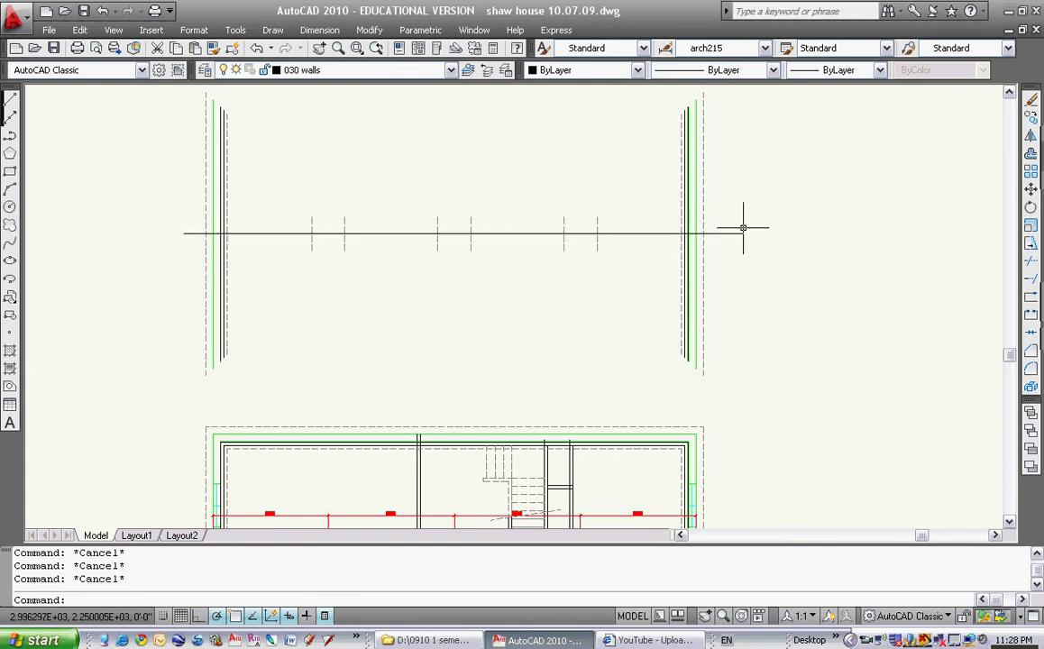
Offset the new horizontal line 8' upward.
{"action": "left_click", "coordinate": [1032, 155]}
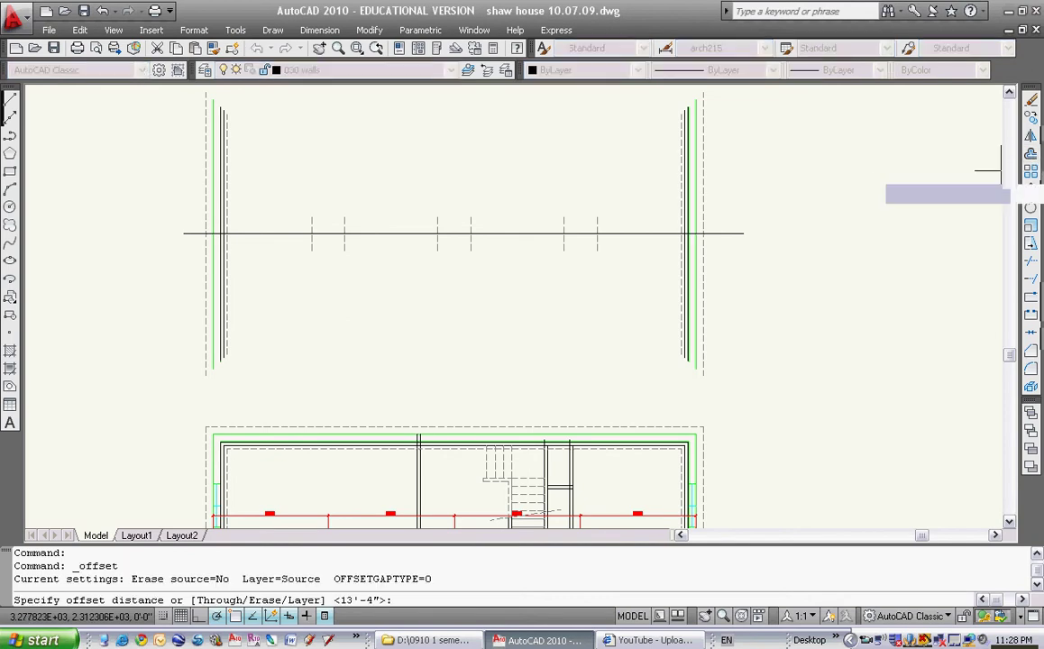
{"action": "key", "text": "Return"}
{"action": "left_click", "coordinate": [726, 233]}
{"action": "left_click", "coordinate": [730, 221]}
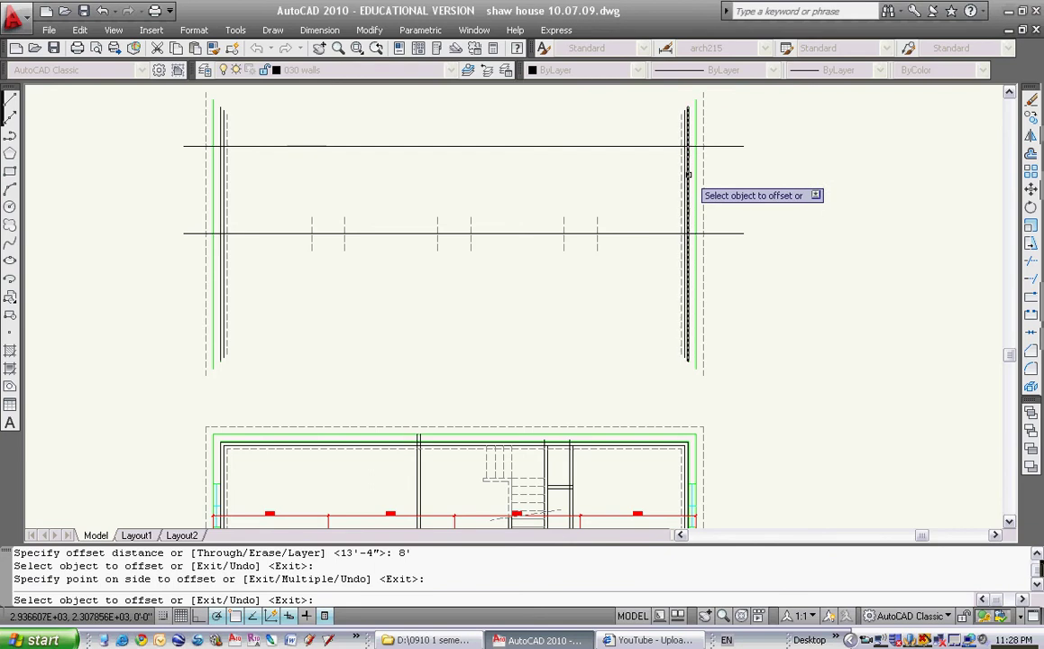
{"action": "key", "text": "Escape"}
Trim the projected vertical lines on both sides above the upper horizontal line.
{"action": "type", "text": "tr"}
{"action": "key", "text": "Return"}
{"action": "left_click", "coordinate": [662, 151]}
{"action": "left_click", "coordinate": [713, 136]}
{"action": "key", "text": "Return"}
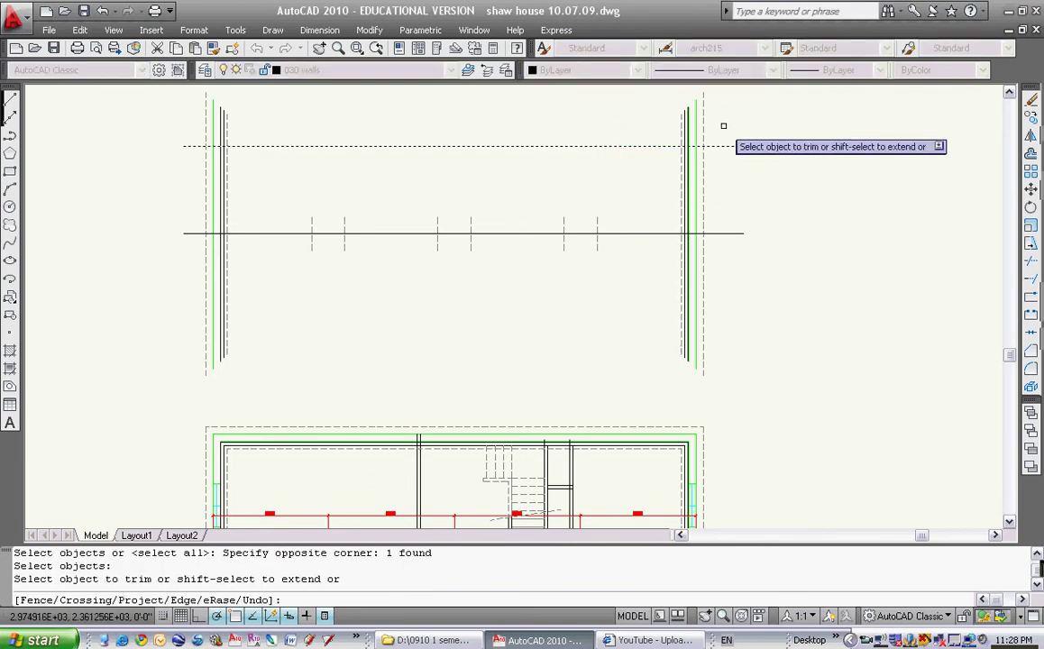
{"action": "left_click", "coordinate": [722, 128]}
{"action": "left_click", "coordinate": [634, 135]}
{"action": "left_click", "coordinate": [568, 135]}
{"action": "left_click", "coordinate": [176, 133]}
{"action": "key", "text": "Escape"}
{"action": "key", "text": "Escape"}
{"action": "key", "text": "Escape"}
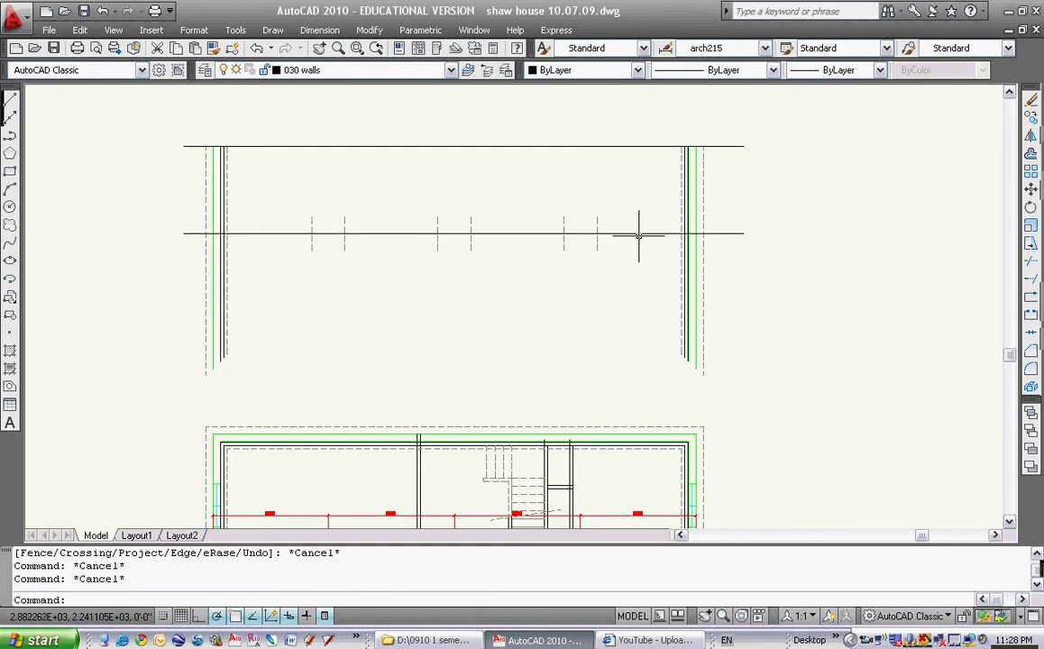
{"action": "key", "text": "Escape"}
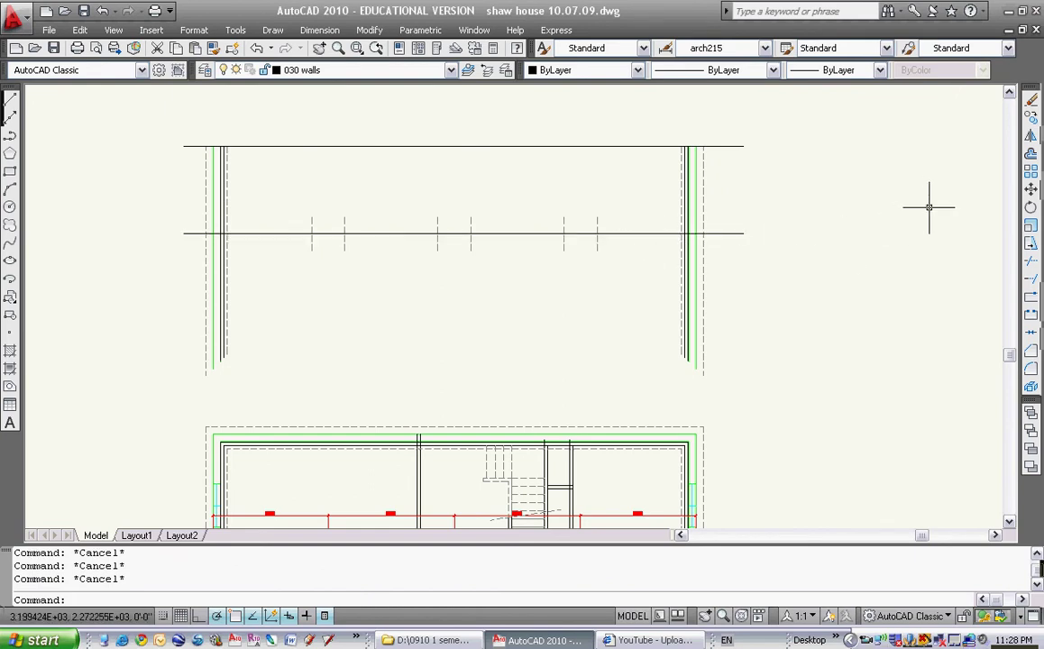
Offset the lower horizontal line 8 inches downward.
{"action": "left_click", "coordinate": [1031, 154]}
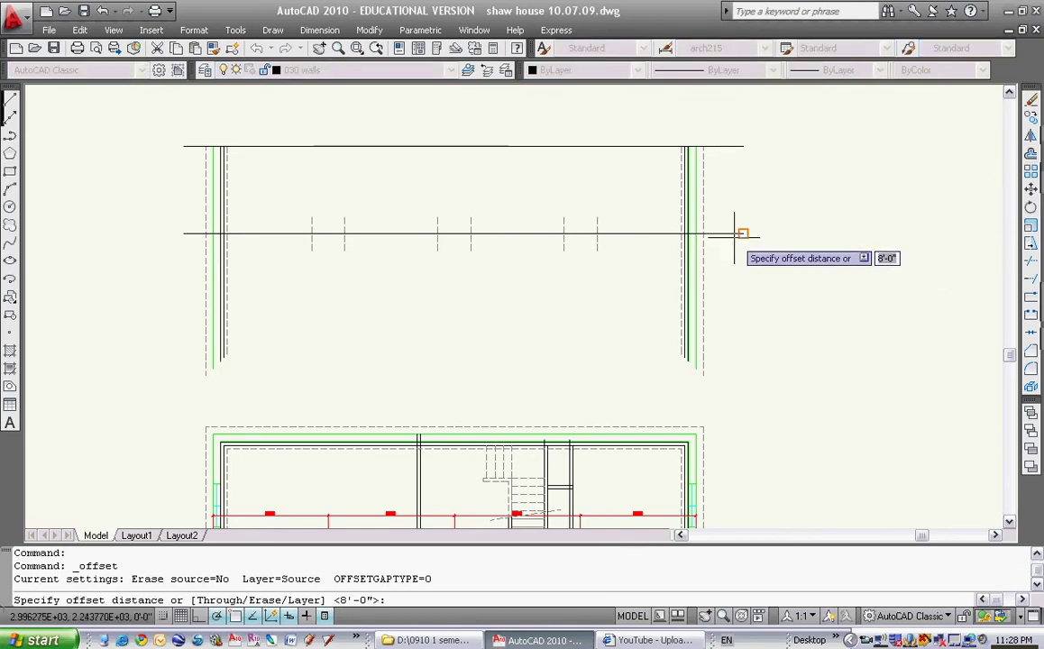
{"action": "type", "text": "8"}
{"action": "key", "text": "Return"}
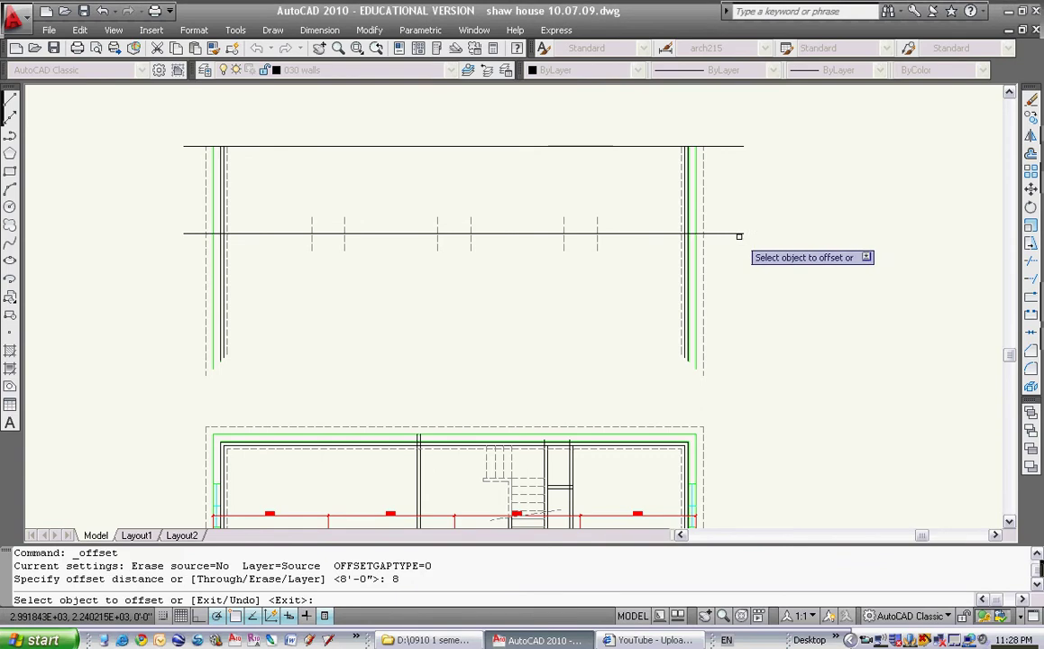
{"action": "left_click", "coordinate": [739, 234]}
{"action": "left_click", "coordinate": [734, 296]}
{"action": "scroll", "coordinate": [706, 250], "scroll_direction": "up", "scroll_amount": 3}
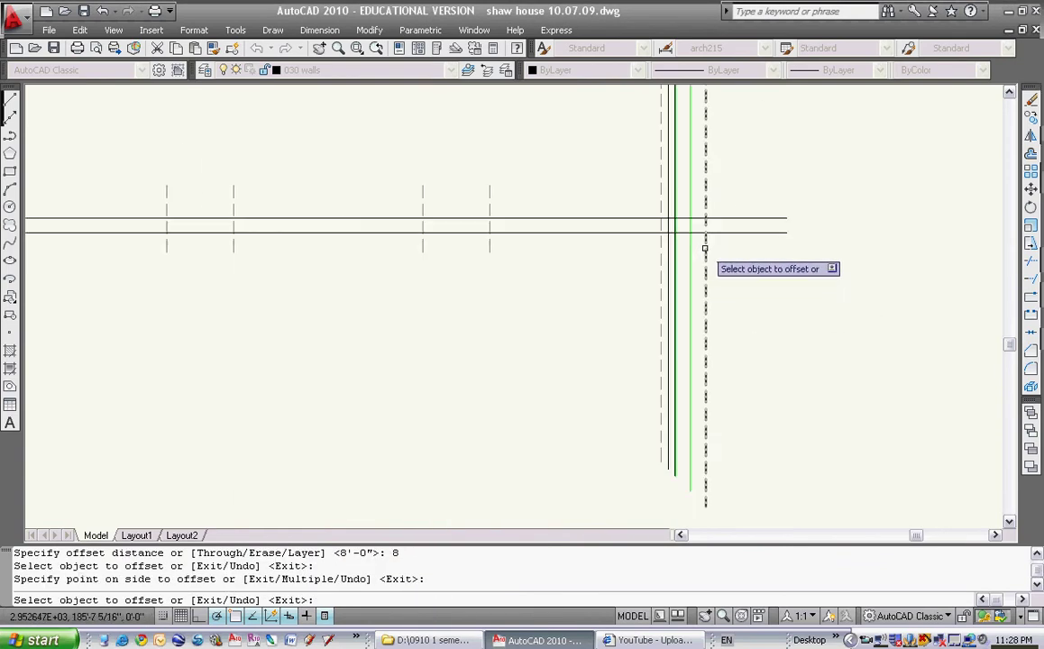
{"action": "key", "text": "Escape"}
Trim the projected wall and footing lines at both ends below the lowest horizontal line.
{"action": "type", "text": "tr"}
{"action": "key", "text": "Return"}
{"action": "left_click", "coordinate": [727, 237]}
{"action": "left_click", "coordinate": [734, 242]}
{"action": "key", "text": "Return"}
{"action": "left_click", "coordinate": [734, 242]}
{"action": "left_click", "coordinate": [626, 305]}
{"action": "scroll", "coordinate": [625, 277], "scroll_direction": "down", "scroll_amount": 4}
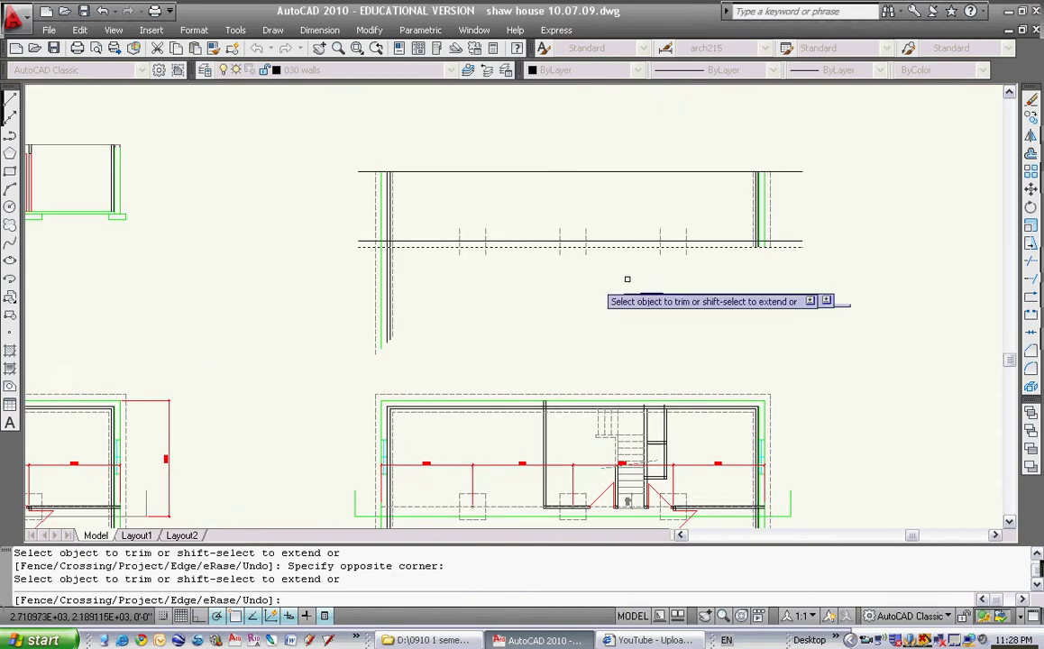
{"action": "key", "text": "Escape"}
{"action": "key", "text": "Escape"}
Compare the section's right wall and footing lines with the right wall in the main floor plan.
{"action": "scroll", "coordinate": [711, 271], "scroll_direction": "up", "scroll_amount": 5}
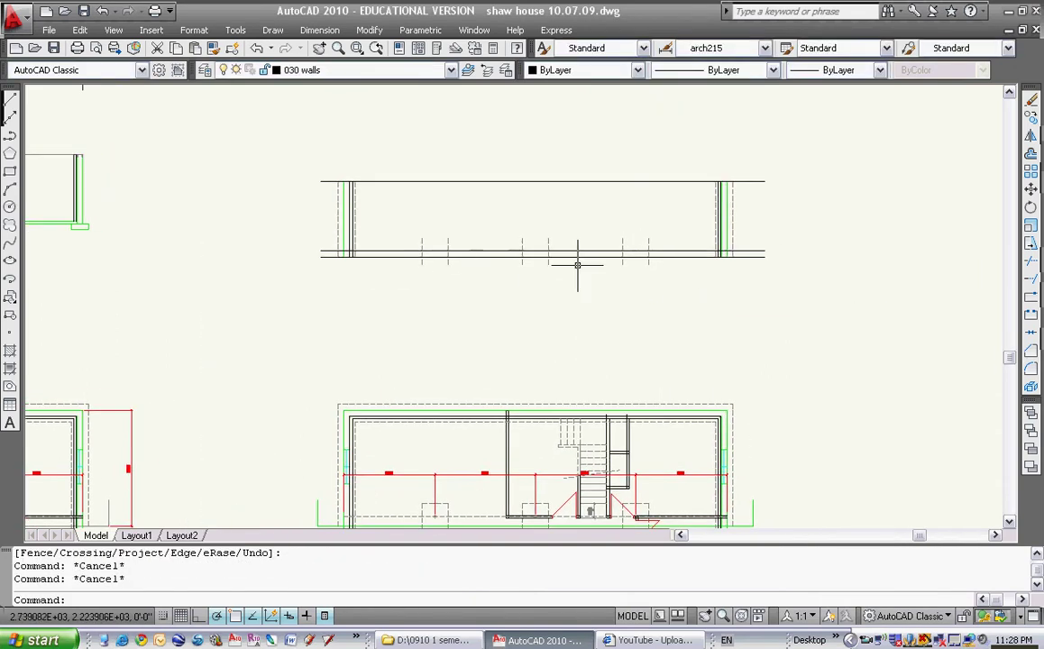
{"action": "scroll", "coordinate": [712, 271], "scroll_direction": "up", "scroll_amount": 1}
{"action": "key", "text": "Escape"}
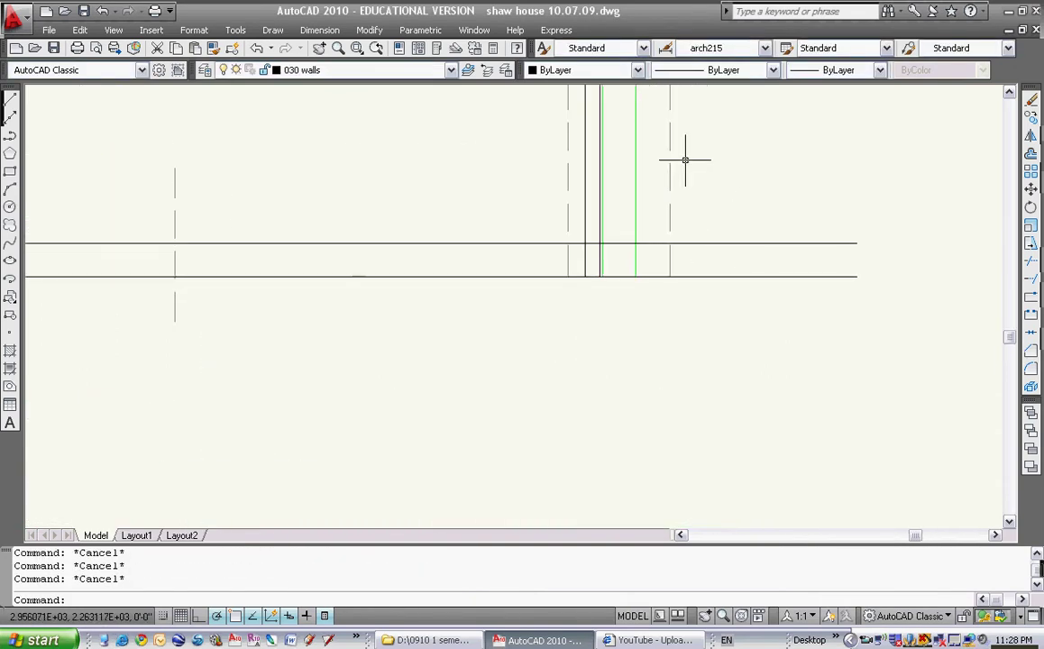
{"action": "scroll", "coordinate": [708, 307], "scroll_direction": "down", "scroll_amount": 5}
{"action": "scroll", "coordinate": [703, 321], "scroll_direction": "up", "scroll_amount": 5}
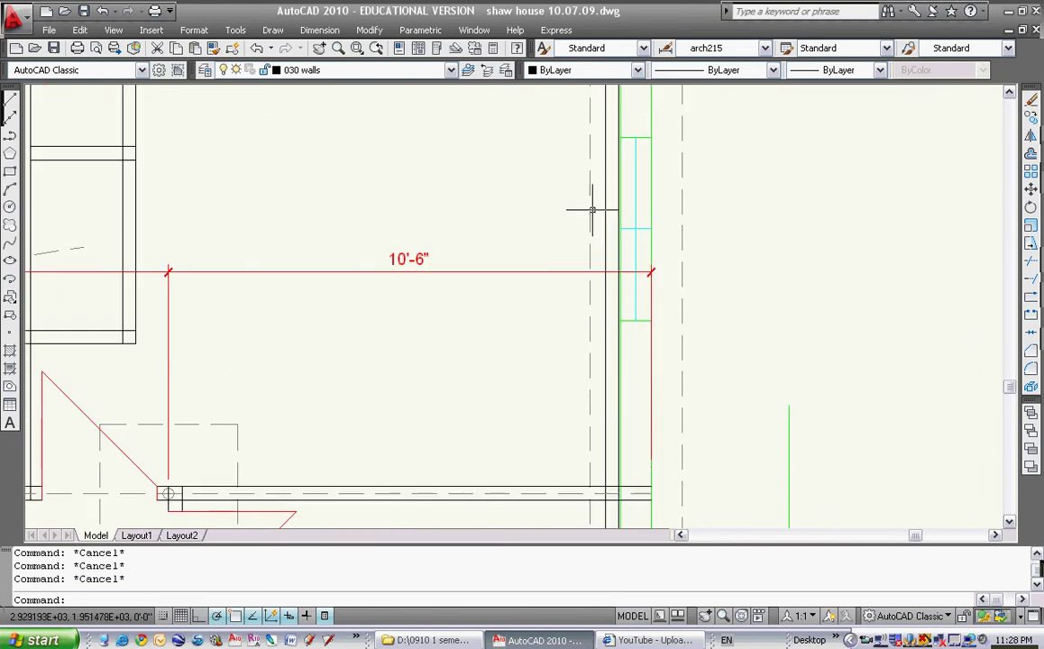
{"action": "scroll", "coordinate": [682, 253], "scroll_direction": "down", "scroll_amount": 5}
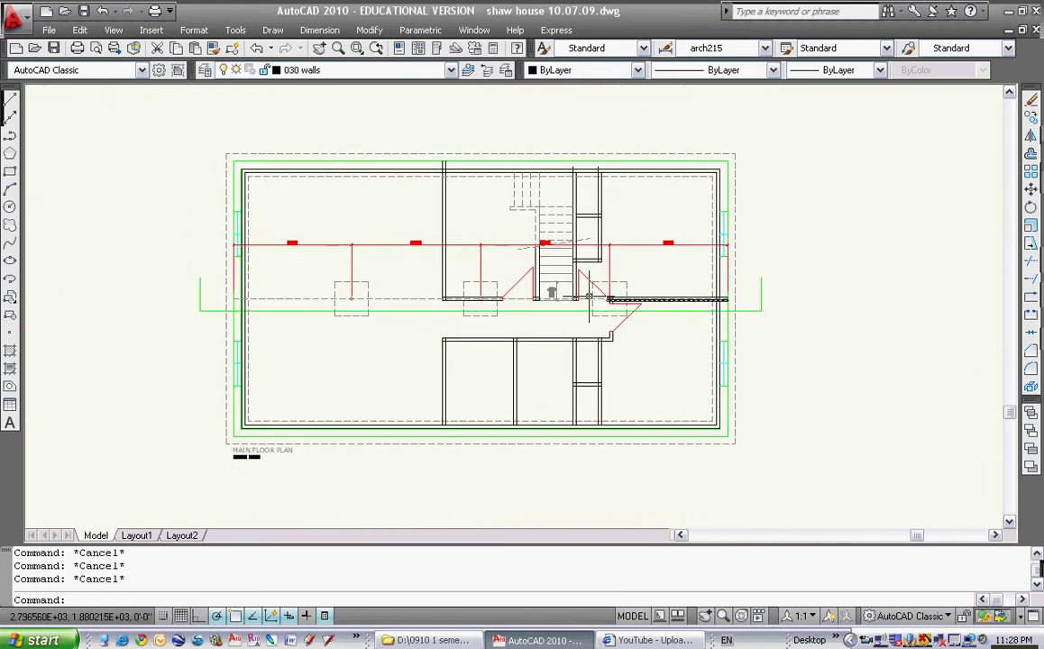
{"action": "scroll", "coordinate": [687, 230], "scroll_direction": "down", "scroll_amount": 3}
{"action": "scroll", "coordinate": [682, 226], "scroll_direction": "up", "scroll_amount": 5}
{"action": "scroll", "coordinate": [683, 221], "scroll_direction": "down", "scroll_amount": 1}
{"action": "scroll", "coordinate": [694, 218], "scroll_direction": "up", "scroll_amount": 1}
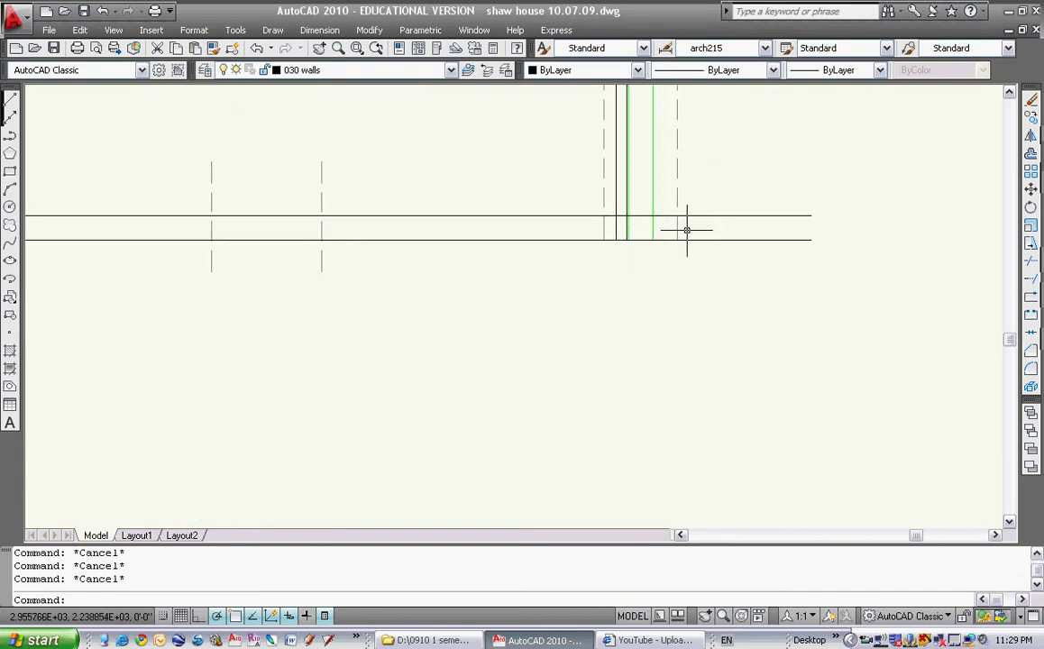
Trim the two lower horizontal lines back to the outer dashed footing line at the section's right end.
{"action": "type", "text": "r"}
{"action": "key", "text": "Return"}
{"action": "left_click", "coordinate": [725, 179]}
{"action": "left_click", "coordinate": [606, 261]}
{"action": "key", "text": "Return"}
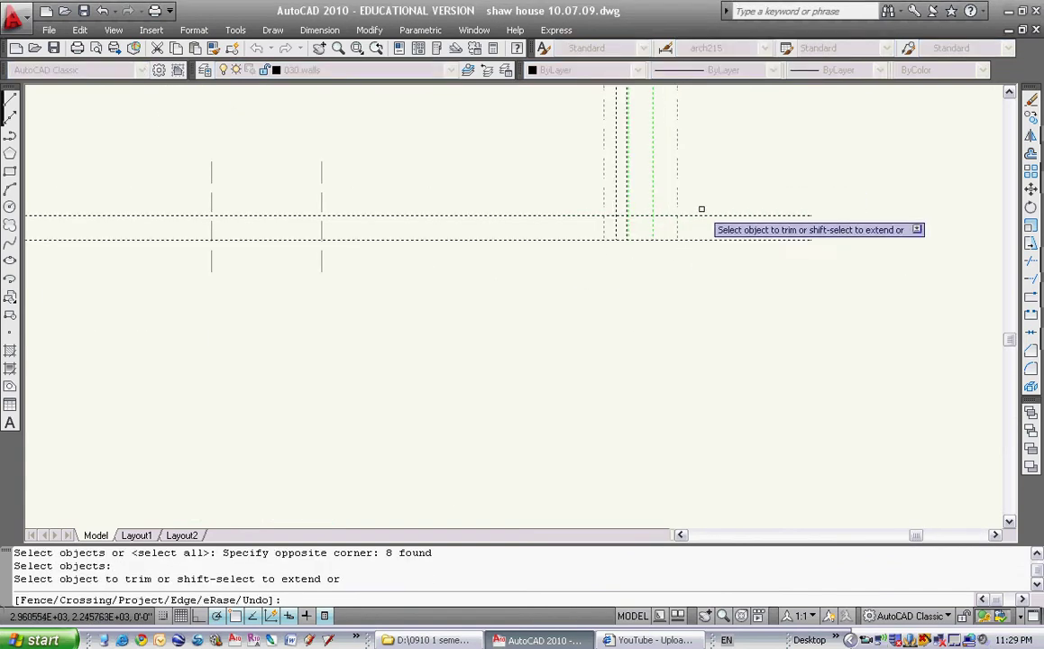
{"action": "left_click_drag", "start_coordinate": [699, 210], "coordinate": [698, 262]}
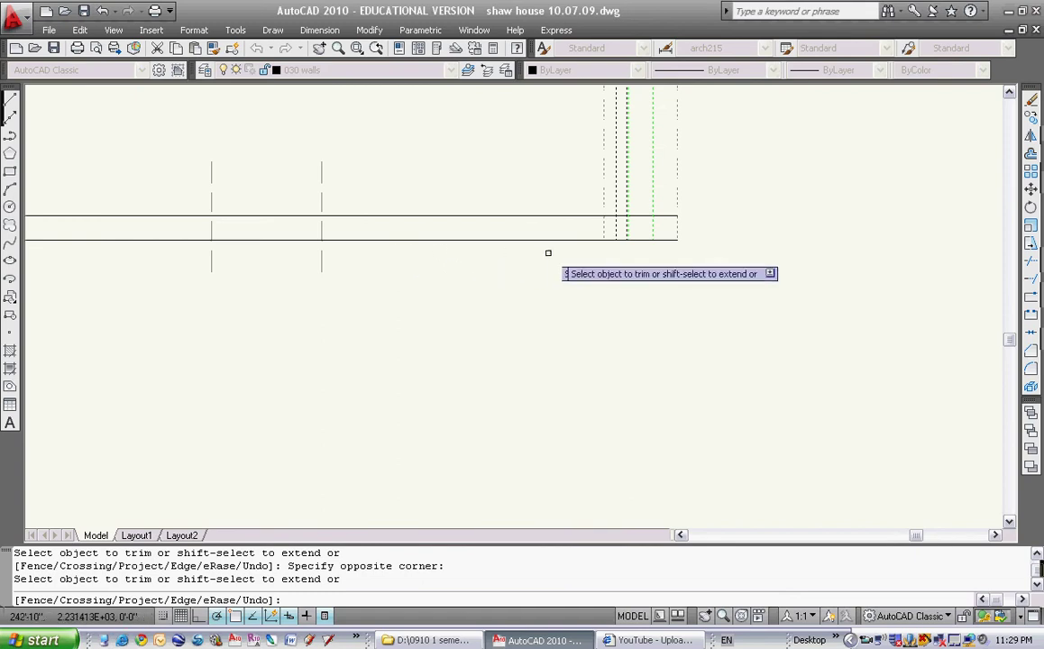
{"action": "key", "text": "Escape"}
{"action": "key", "text": "Escape"}
{"action": "key", "text": "Escape"}
{"action": "mouse_move", "coordinate": [576, 250]}
{"action": "middle_mouse_down"}
{"action": "mouse_move", "coordinate": [613, 271]}
{"action": "mouse_move", "coordinate": [578, 259]}
{"action": "middle_mouse_up"}
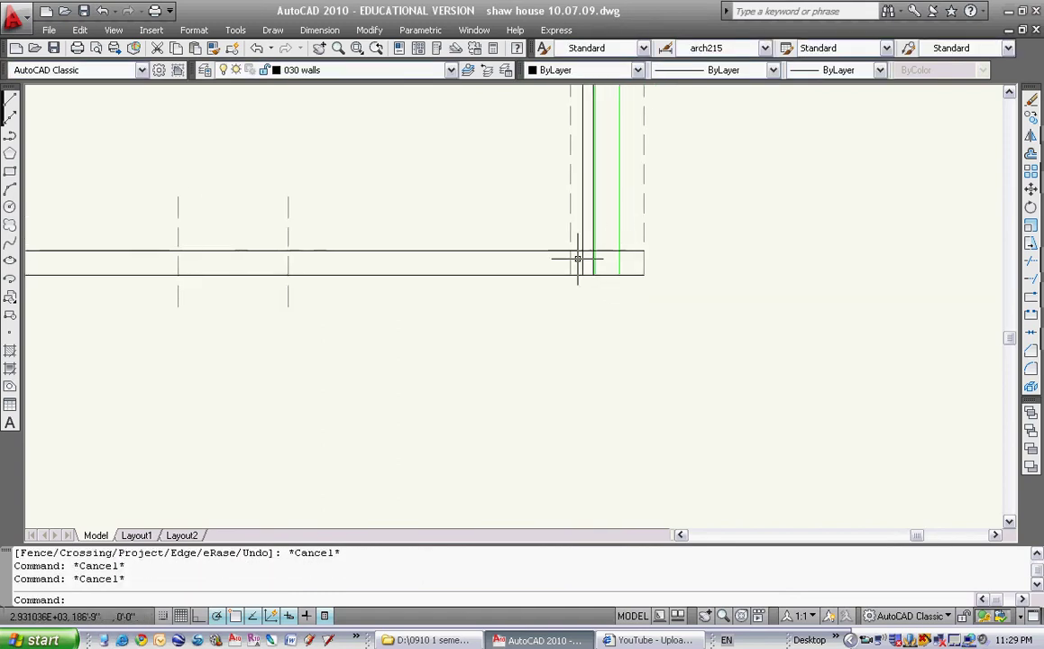
Trim the right wall and concrete lines between the two lower horizontal lines so they stop on top of the footing.
{"action": "scroll", "coordinate": [626, 255], "scroll_direction": "up", "scroll_amount": 3}
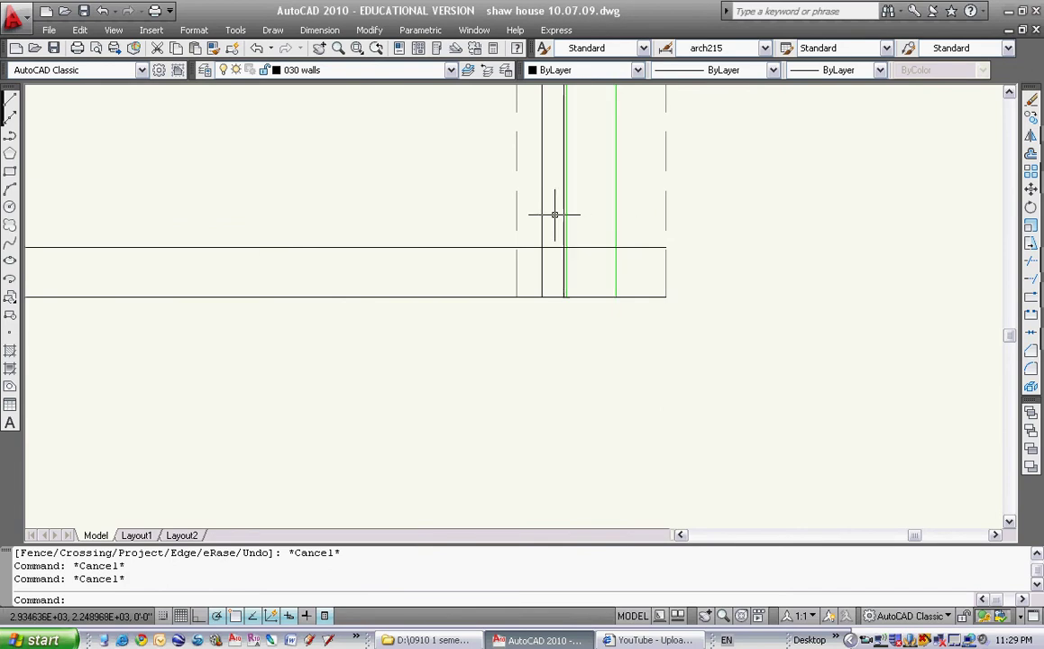
{"action": "key", "text": "Escape"}
{"action": "type", "text": "tr"}
{"action": "key", "text": "Return"}
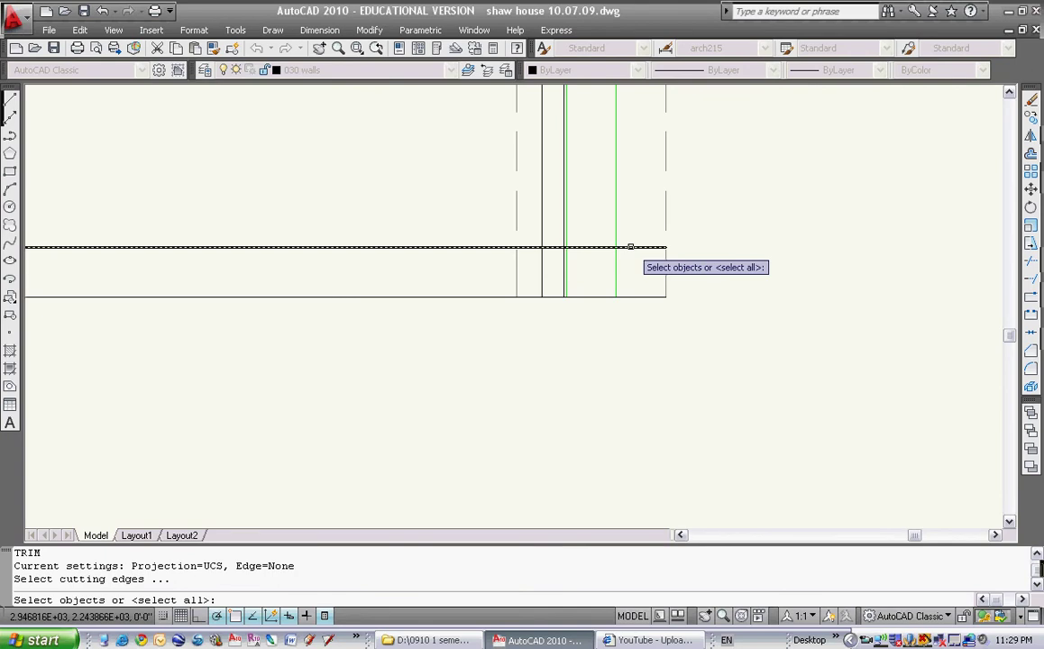
{"action": "left_click", "coordinate": [629, 248]}
{"action": "key", "text": "Return"}
{"action": "left_click", "coordinate": [629, 267]}
{"action": "left_click", "coordinate": [514, 281]}
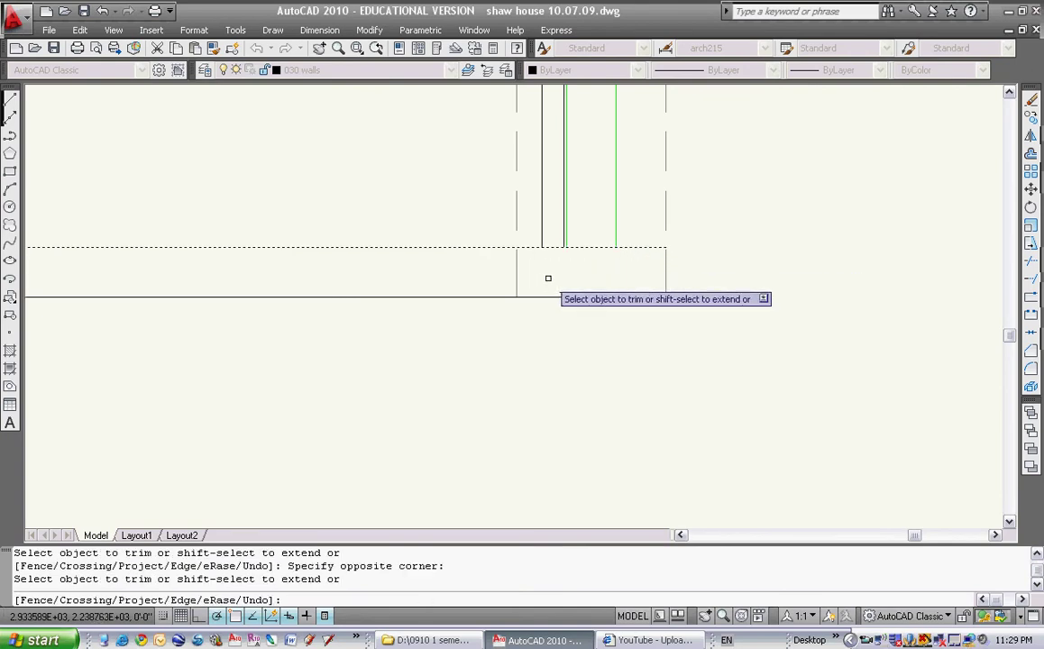
{"action": "key", "text": "Escape"}
Trim the left wall and concrete lines between the two lower horizontal lines so they stop on top of the footing.
{"action": "middle_click_drag", "start_coordinate": [464, 280], "coordinate": [485, 270]}
{"action": "scroll", "coordinate": [455, 272], "scroll_direction": "down", "scroll_amount": 3}
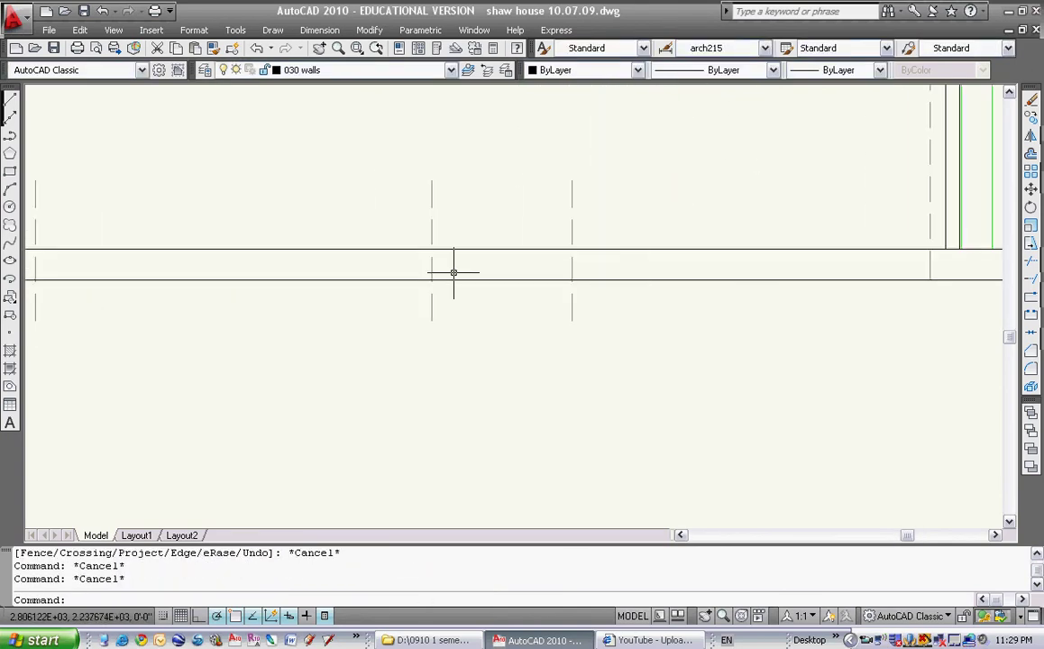
{"action": "scroll", "coordinate": [424, 252], "scroll_direction": "up", "scroll_amount": 4}
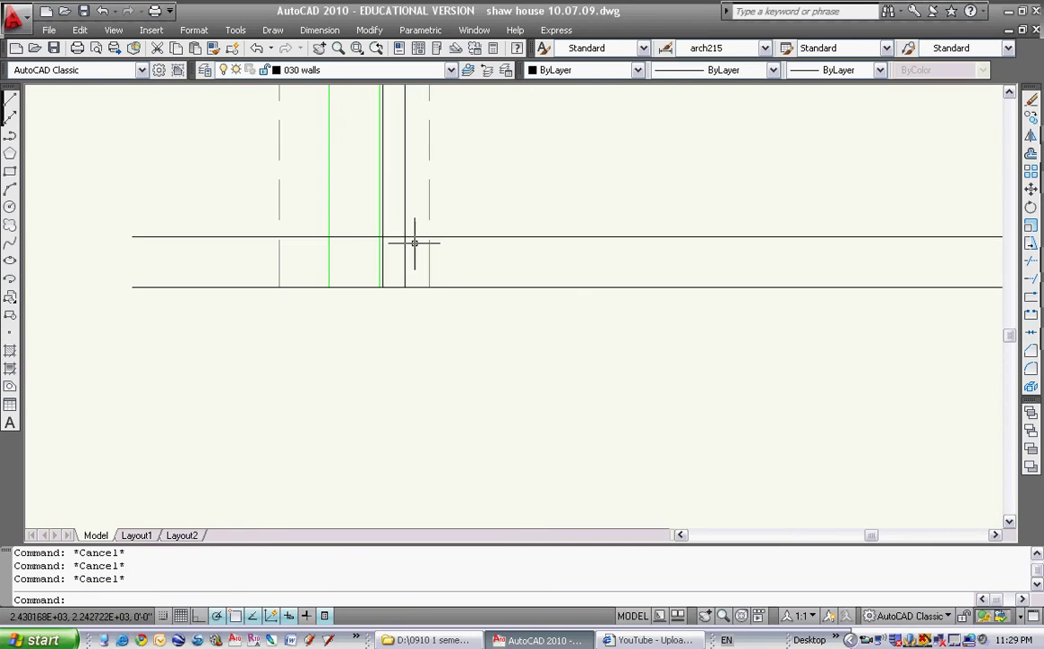
{"action": "key", "text": "Return"}
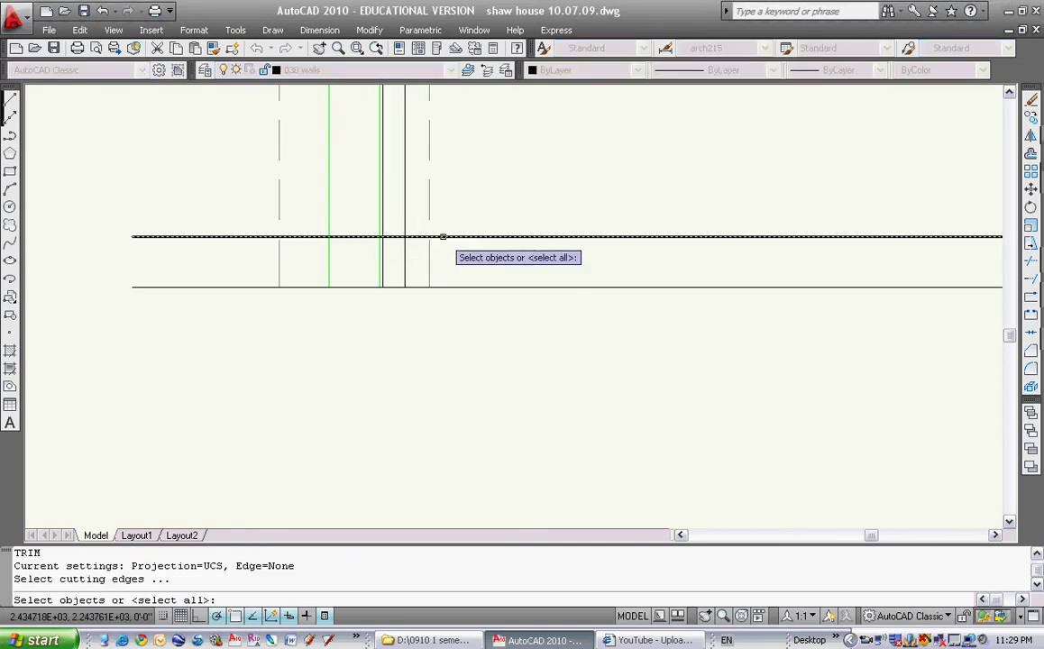
{"action": "left_click", "coordinate": [443, 236]}
{"action": "key", "text": "Return"}
{"action": "left_click", "coordinate": [420, 262]}
{"action": "left_click", "coordinate": [319, 247]}
{"action": "key", "text": "Return"}
{"action": "key", "text": "Escape"}
{"action": "key", "text": "Escape"}
{"action": "key", "text": "Escape"}
Trim the two lower horizontal lines back to the outer dashed footing line at the section's left end.
{"action": "type", "text": "tr"}
{"action": "key", "text": "Return"}
{"action": "scroll", "coordinate": [345, 250], "scroll_direction": "down", "scroll_amount": 3}
{"action": "left_click", "coordinate": [420, 244]}
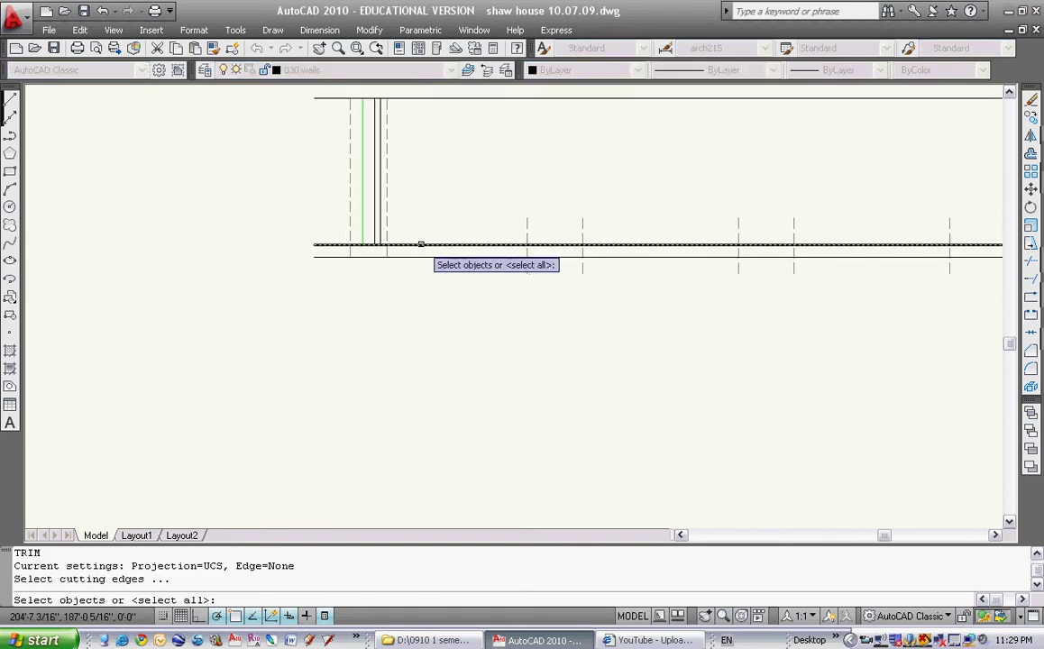
{"action": "left_click", "coordinate": [329, 286]}
{"action": "key", "text": "Return"}
{"action": "scroll", "coordinate": [384, 257], "scroll_direction": "up", "scroll_amount": 3}
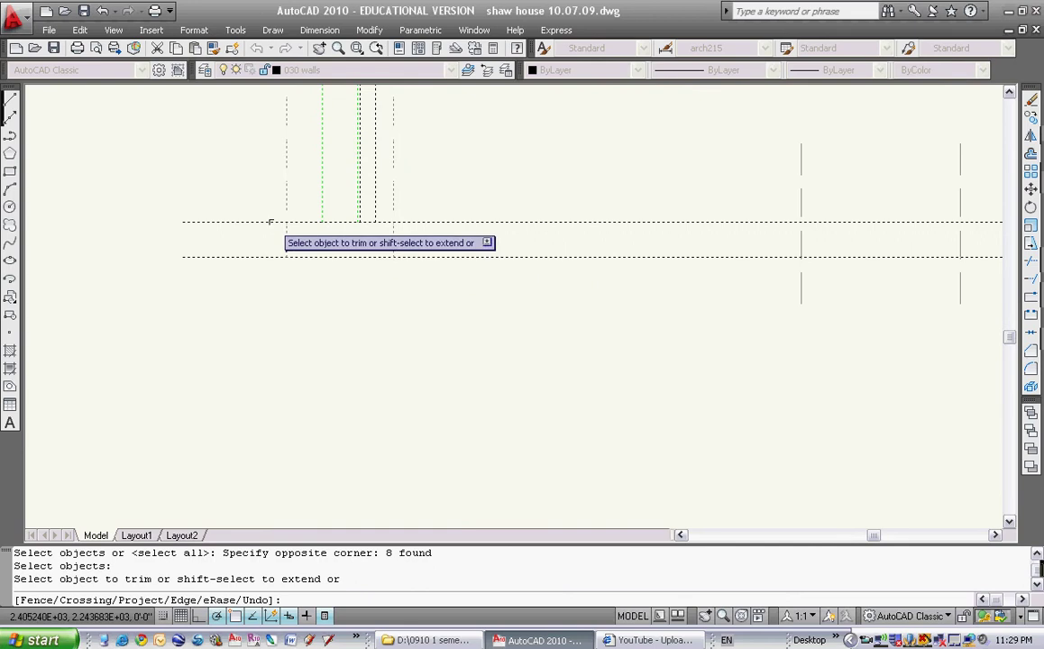
{"action": "left_click", "coordinate": [265, 257]}
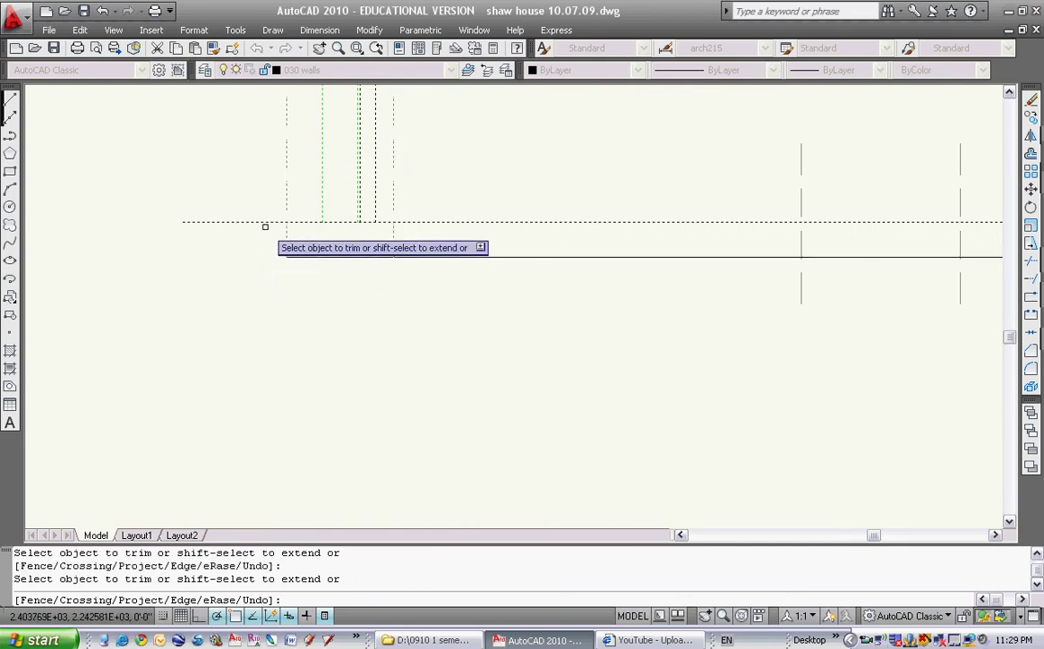
{"action": "key", "text": "Escape"}
{"action": "key", "text": "Escape"}
{"action": "key", "text": "Escape"}
{"action": "middle_click_drag", "start_coordinate": [321, 215], "coordinate": [313, 247]}
Trim the left footing's dashed side lines above the top of the footing.
{"action": "left_click", "coordinate": [395, 224]}
{"action": "key", "text": "Escape"}
{"action": "left_click", "coordinate": [447, 257]}
{"action": "key", "text": "Escape"}
{"action": "type", "text": "tr"}
{"action": "key", "text": "Return"}
{"action": "left_click", "coordinate": [427, 242]}
{"action": "left_click", "coordinate": [397, 279]}
{"action": "key", "text": "Return"}
{"action": "left_click", "coordinate": [408, 220]}
{"action": "left_click", "coordinate": [380, 236]}
{"action": "key", "text": "Return"}
{"action": "key", "text": "Escape"}
{"action": "middle_click_drag", "start_coordinate": [493, 260], "coordinate": [296, 233]}
{"action": "key", "text": "Escape"}
{"action": "key", "text": "Escape"}
{"action": "left_click", "coordinate": [291, 253]}
{"action": "left_click", "coordinate": [279, 288]}
{"action": "key", "text": "Escape"}
{"action": "key", "text": "Escape"}
Trim the three pad footings' dashed side lines below the lowest horizontal line.
{"action": "scroll", "coordinate": [397, 276], "scroll_direction": "down", "scroll_amount": 3}
{"action": "middle_click_drag", "start_coordinate": [367, 277], "coordinate": [371, 309]}
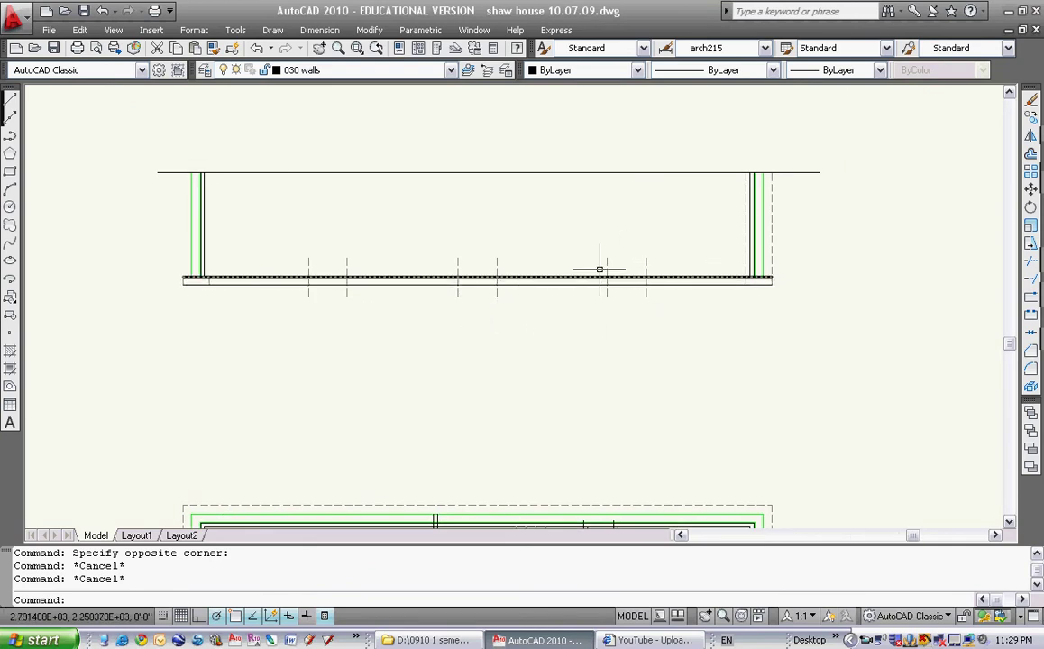
{"action": "key", "text": "Escape"}
{"action": "type", "text": "tr"}
{"action": "key", "text": "Return"}
{"action": "left_click", "coordinate": [676, 259]}
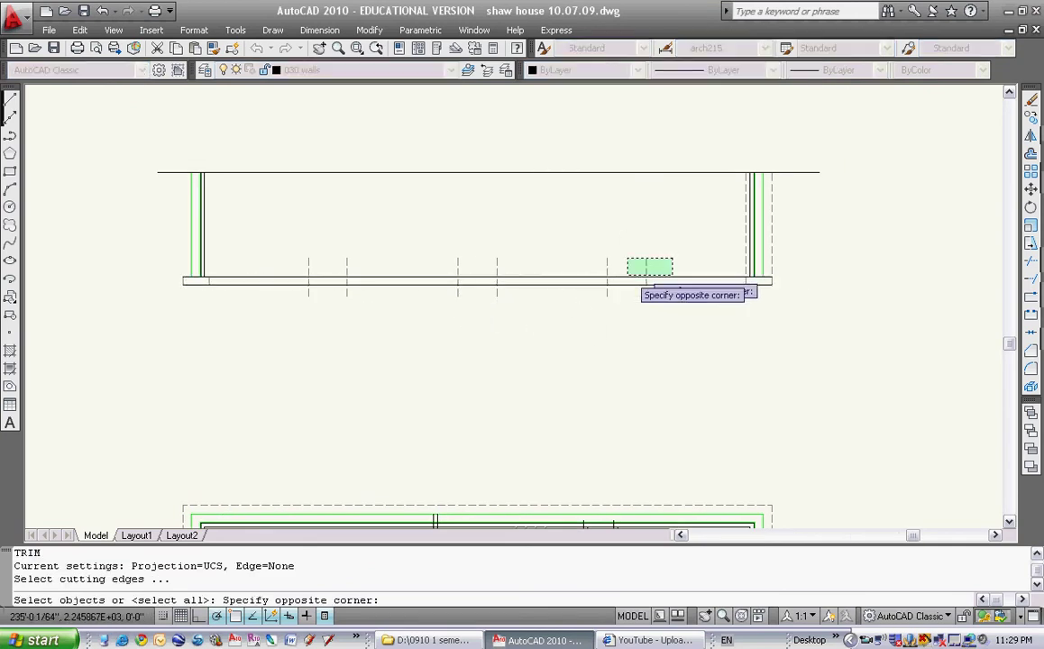
{"action": "left_click", "coordinate": [303, 280]}
{"action": "key", "text": "Return"}
{"action": "left_click", "coordinate": [674, 292]}
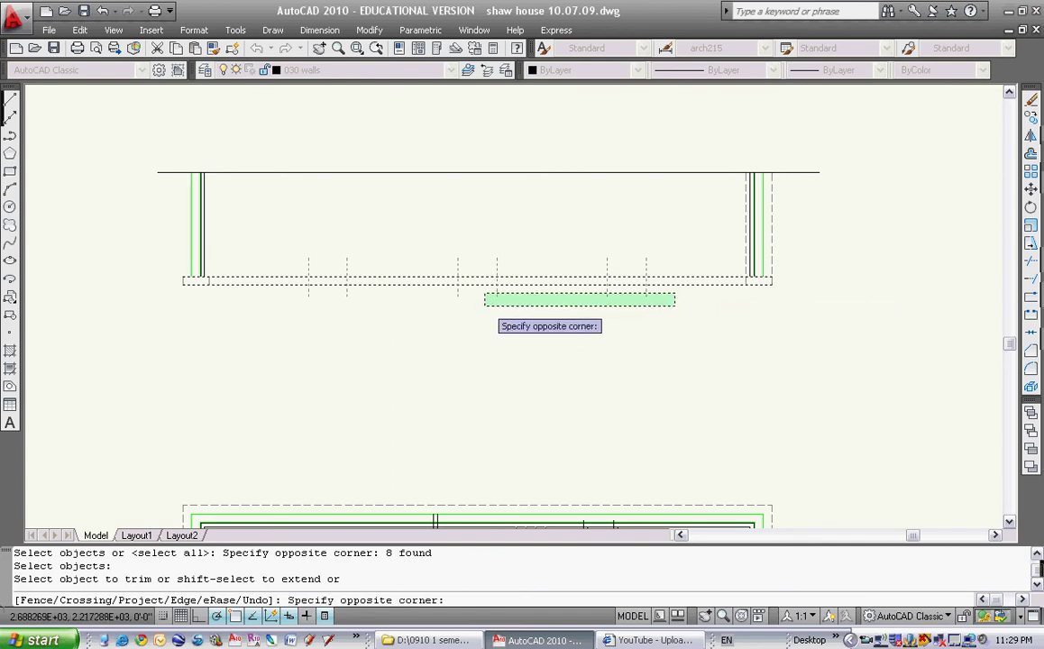
{"action": "left_click", "coordinate": [286, 301]}
{"action": "left_click", "coordinate": [676, 256]}
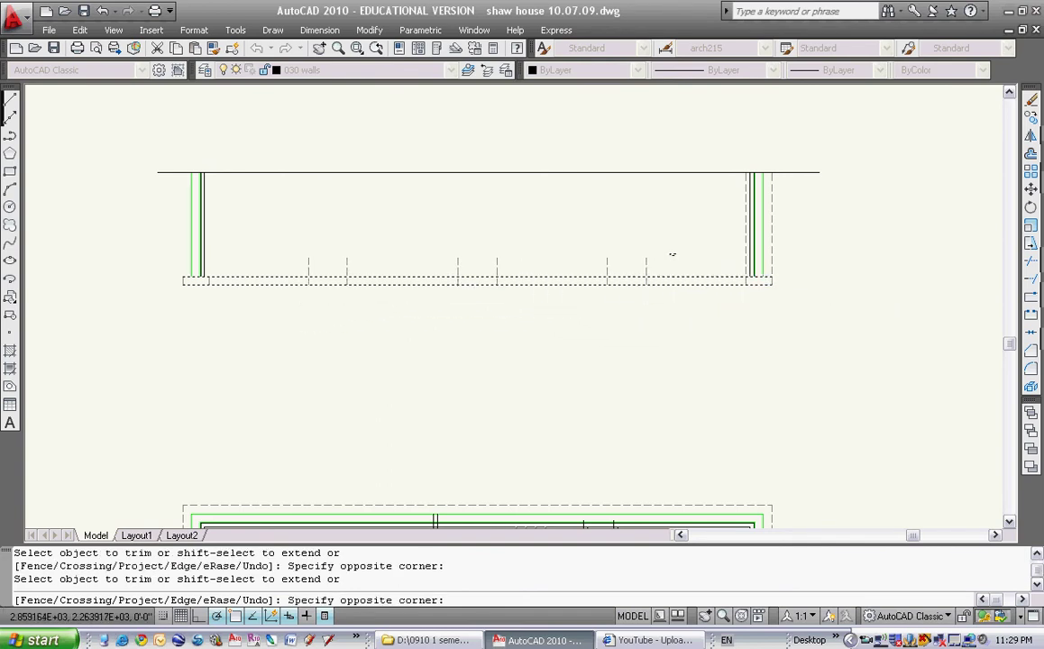
{"action": "left_click", "coordinate": [293, 262]}
{"action": "key", "text": "Escape"}
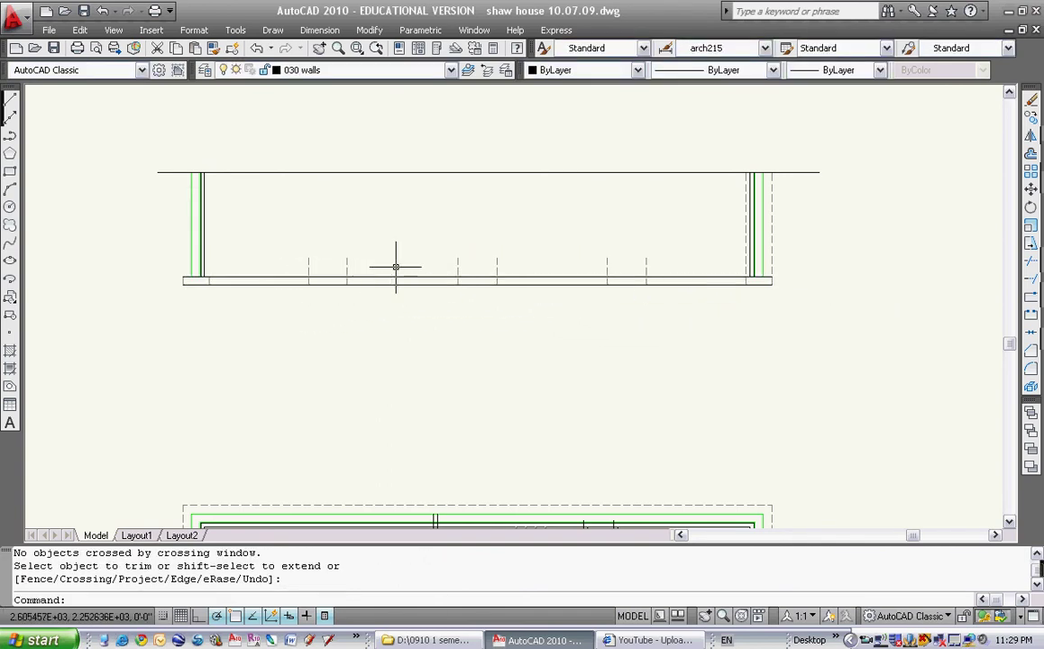
Trim the three pad footings' dashed side lines above the upper footing line.
{"action": "type", "text": "tr"}
{"action": "key", "text": "Return"}
{"action": "left_click", "coordinate": [708, 258]}
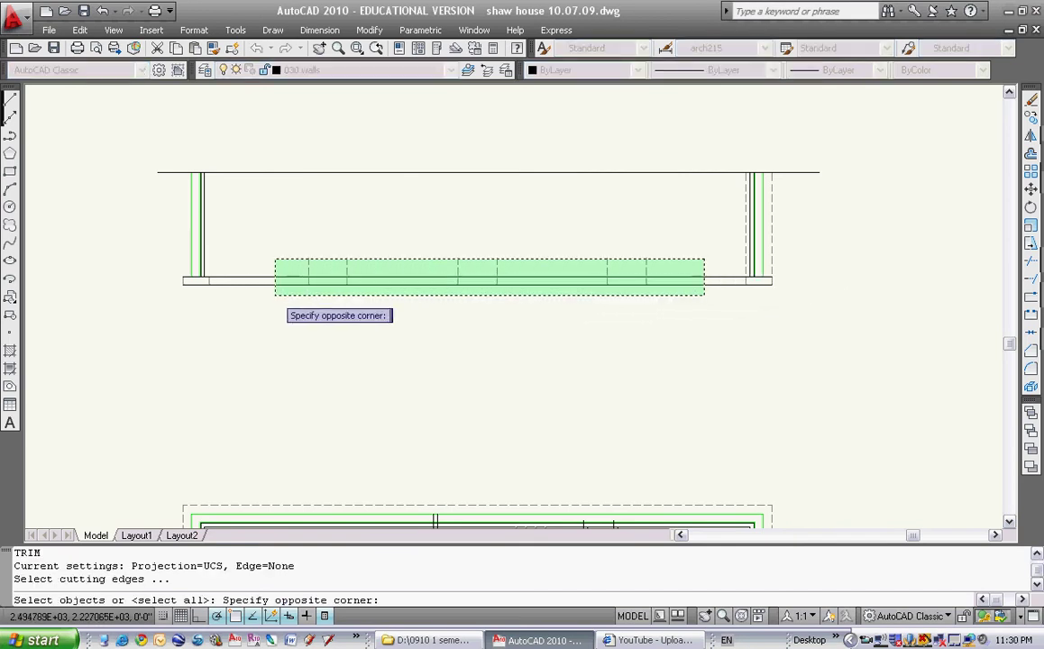
{"action": "left_click", "coordinate": [275, 296]}
{"action": "key", "text": "Return"}
{"action": "left_click", "coordinate": [671, 256]}
{"action": "left_click", "coordinate": [310, 262]}
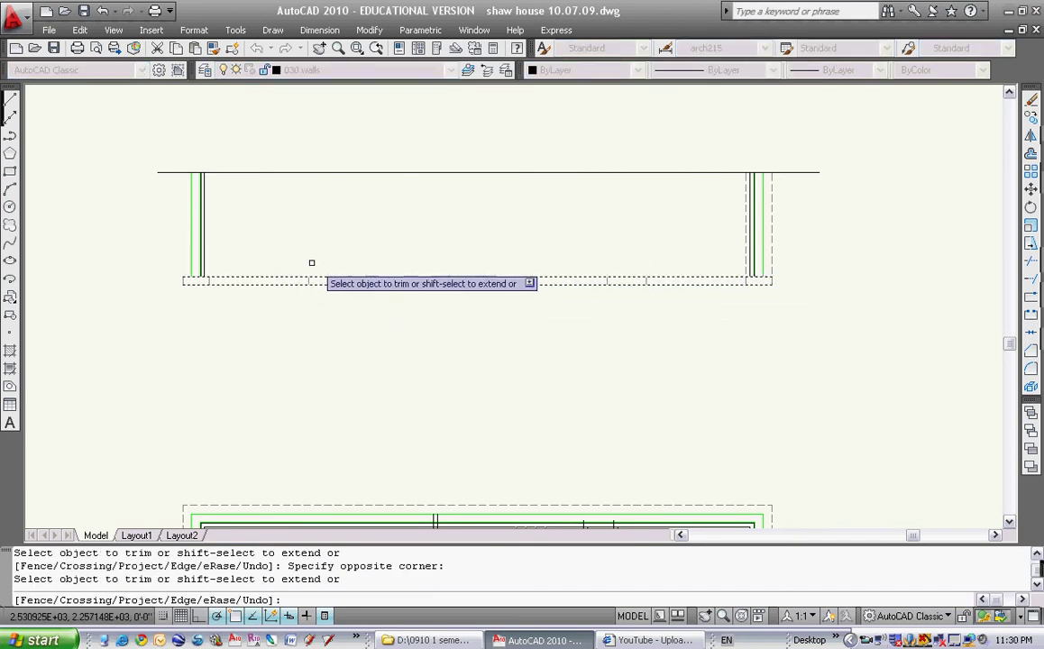
{"action": "key", "text": "Escape"}
{"action": "key", "text": "Escape"}
Trim away the lowest horizontal line between and beyond the three pad footings, leaving only the pads' undersides.
{"action": "type", "text": "tr"}
{"action": "key", "text": "Return"}
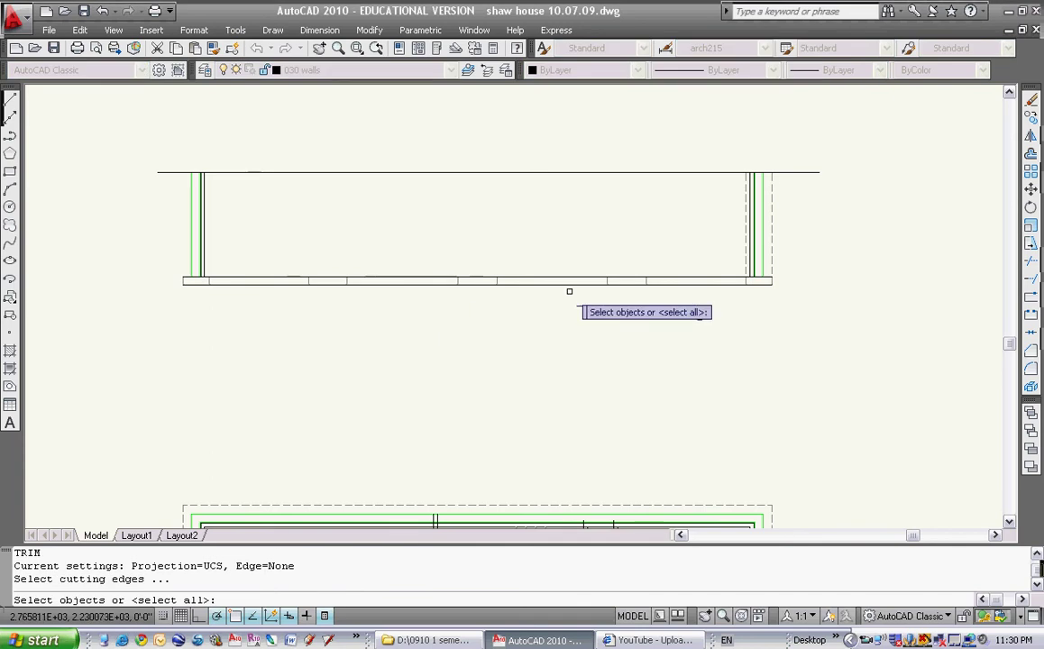
{"action": "left_click", "coordinate": [664, 256]}
{"action": "left_click", "coordinate": [272, 290]}
{"action": "key", "text": "Return"}
{"action": "left_click", "coordinate": [293, 283]}
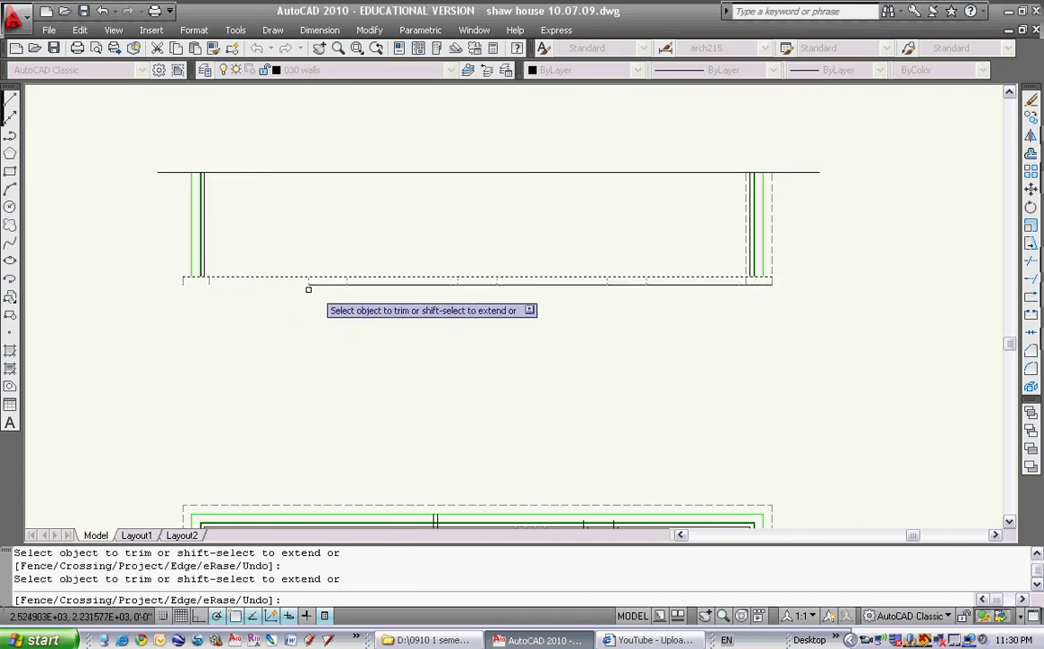
{"action": "left_click", "coordinate": [397, 282]}
{"action": "left_click", "coordinate": [552, 283]}
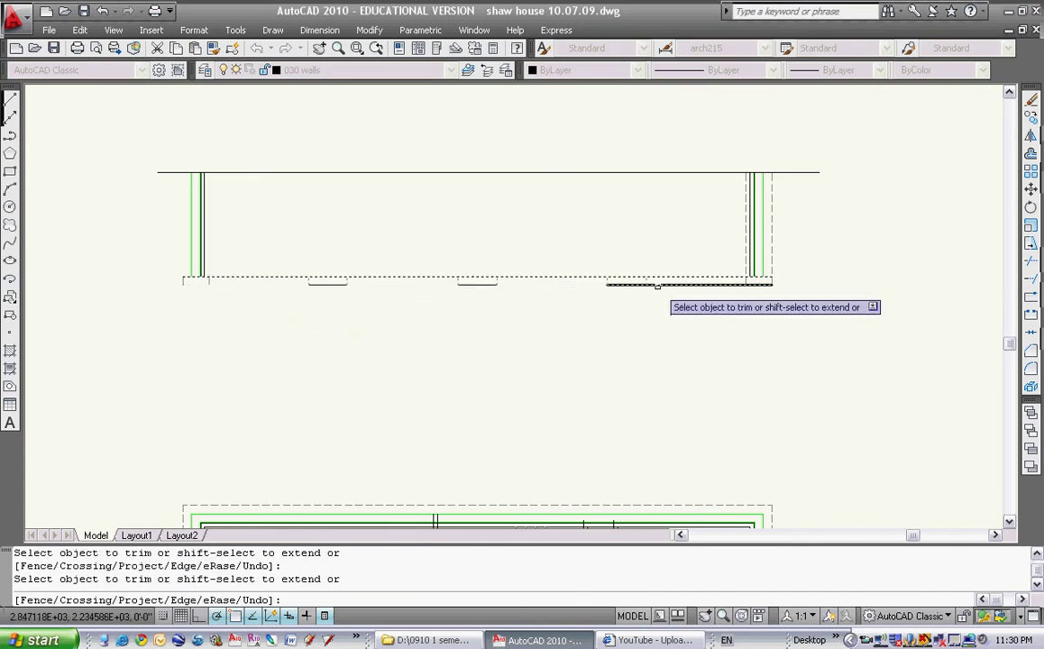
{"action": "left_click", "coordinate": [699, 283]}
{"action": "key", "text": "F1"}
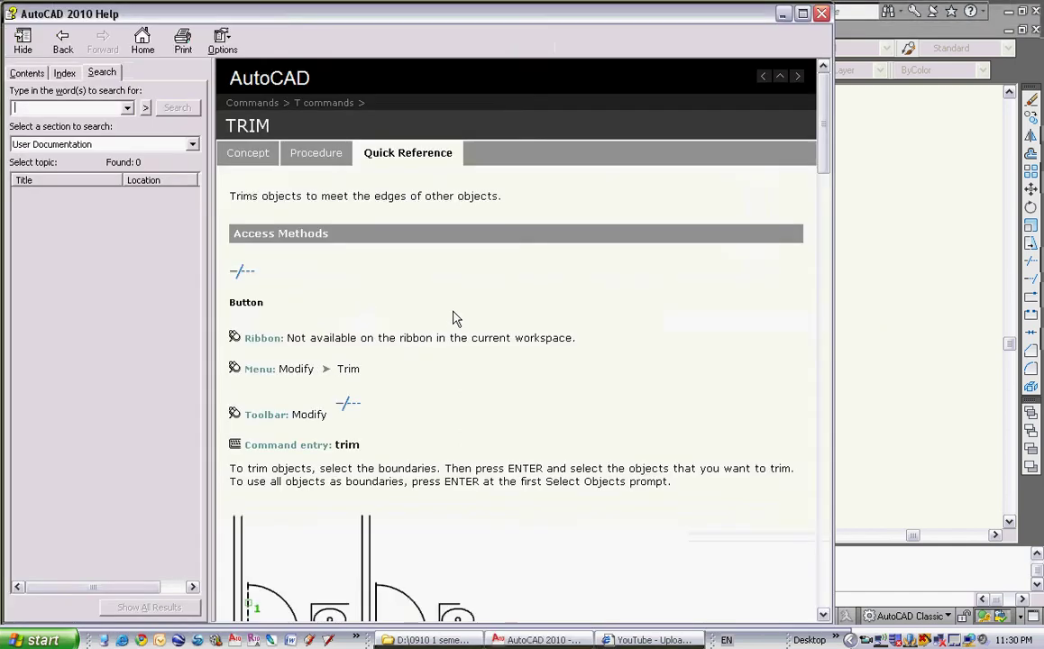
{"action": "left_click", "coordinate": [822, 13]}
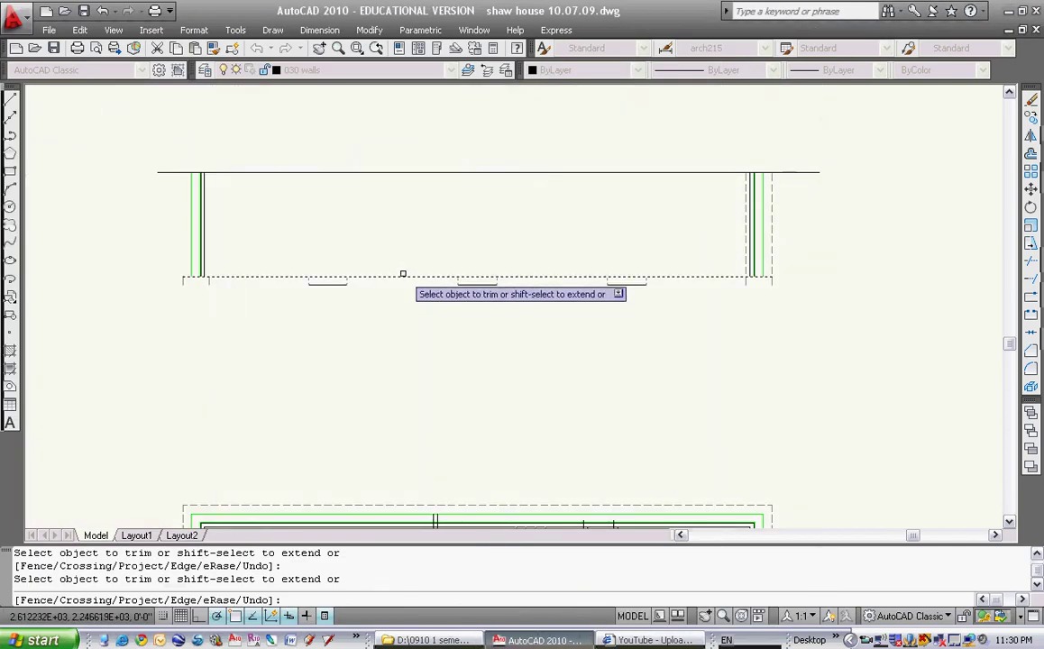
{"action": "key", "text": "Escape"}
{"action": "key", "text": "Escape"}
Draw a horizontal line closing the underside of the left wall footing between its two side lines.
{"action": "left_click", "coordinate": [11, 101]}
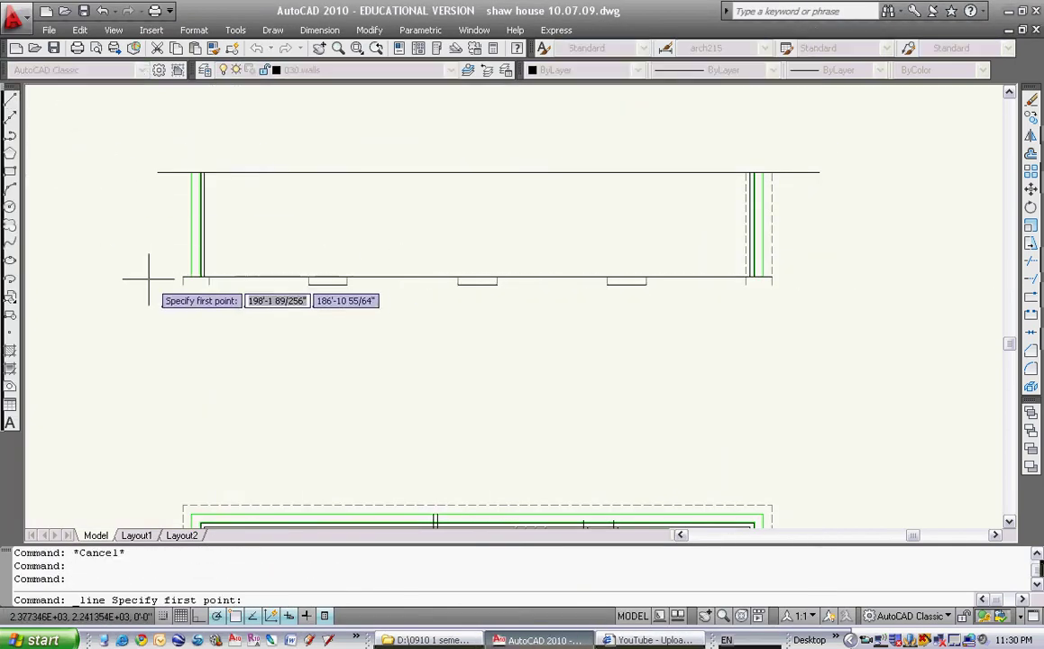
{"action": "scroll", "coordinate": [177, 286], "scroll_direction": "up", "scroll_amount": 3}
{"action": "left_click", "coordinate": [204, 286]}
{"action": "left_click", "coordinate": [259, 284]}
{"action": "key", "text": "Return"}
Draw a horizontal line closing the underside of the right wall footing between its two side lines.
{"action": "scroll", "coordinate": [471, 303], "scroll_direction": "down", "scroll_amount": 3}
{"action": "scroll", "coordinate": [304, 287], "scroll_direction": "up", "scroll_amount": 2}
{"action": "scroll", "coordinate": [511, 307], "scroll_direction": "up", "scroll_amount": 2}
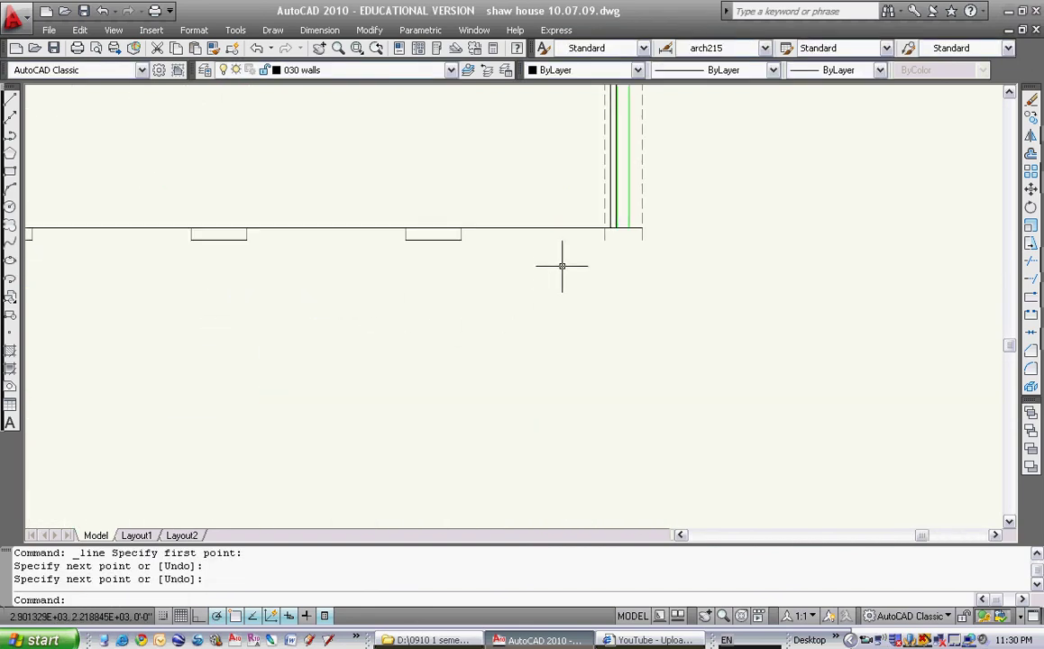
{"action": "key", "text": "Return"}
{"action": "left_click", "coordinate": [604, 237]}
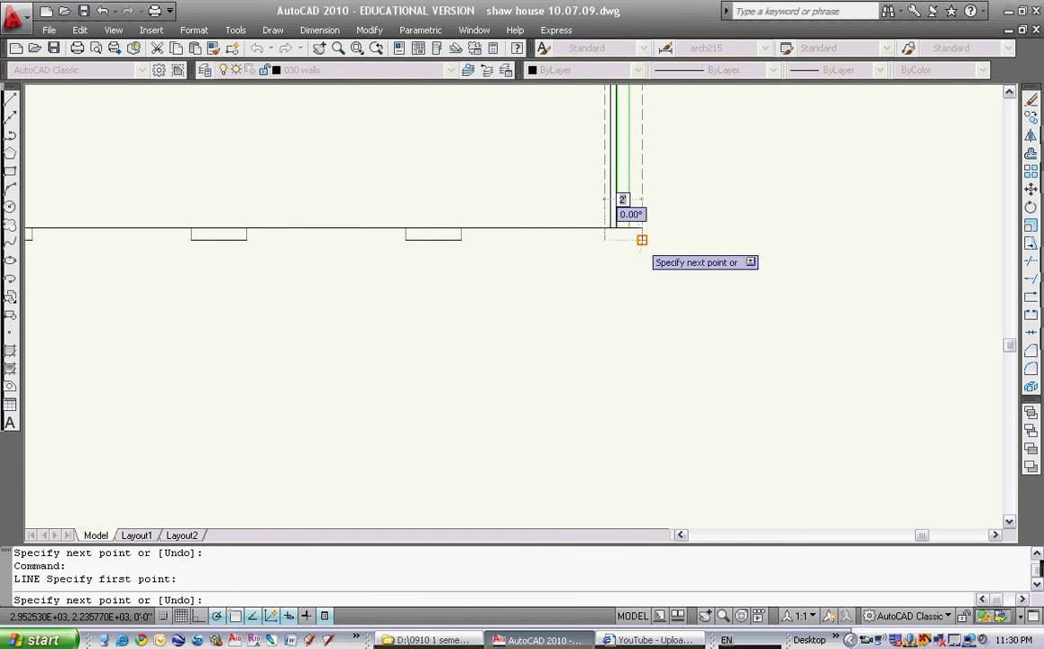
{"action": "key", "text": "Escape"}
{"action": "scroll", "coordinate": [636, 230], "scroll_direction": "up", "scroll_amount": 2}
{"action": "key", "text": "Escape"}
Trim the right wall footing's dashed side lines above the top of the footing.
{"action": "type", "text": "t"}
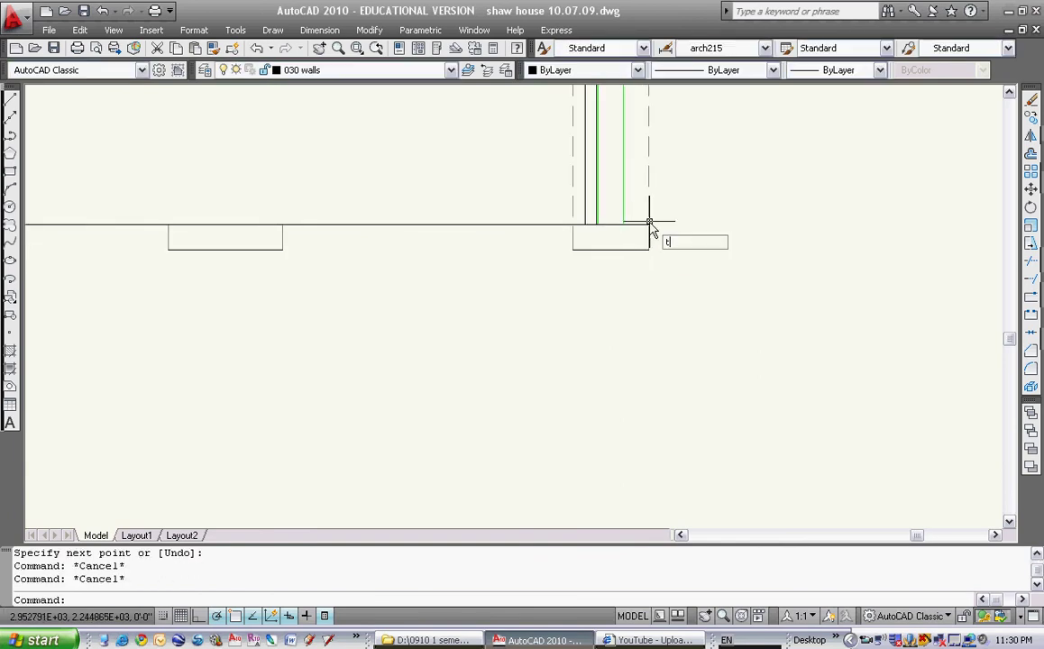
{"action": "type", "text": "r"}
{"action": "key", "text": "Return"}
{"action": "left_click", "coordinate": [677, 196]}
{"action": "left_click", "coordinate": [566, 242]}
{"action": "key", "text": "Return"}
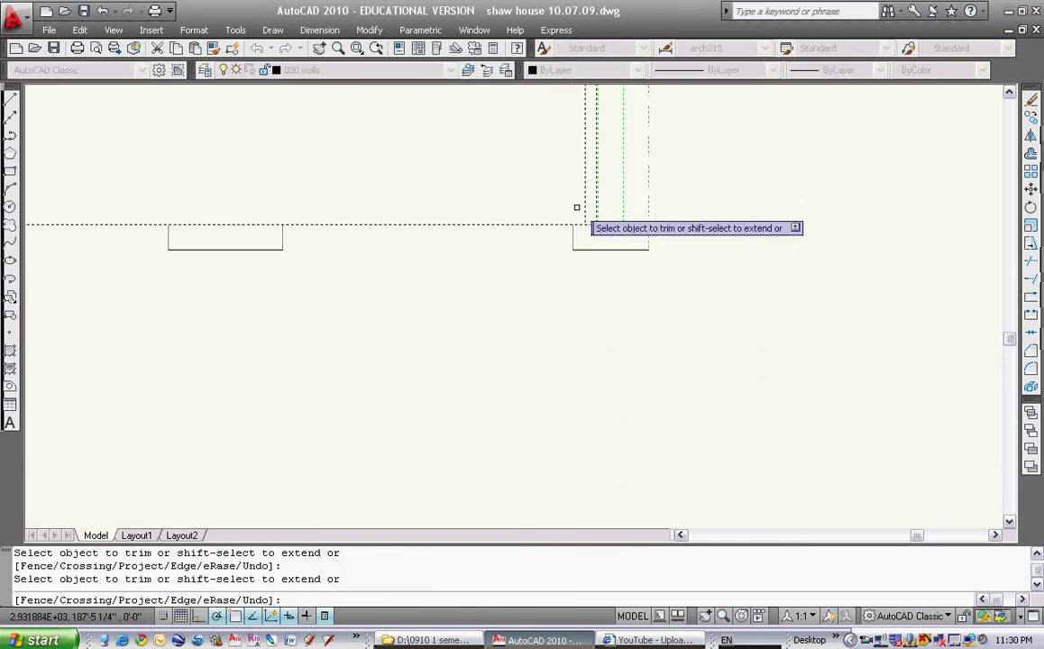
{"action": "key", "text": "Escape"}
Trim both overhanging ends of the section's top horizontal line back to the outer green wall lines.
{"action": "scroll", "coordinate": [541, 252], "scroll_direction": "down", "scroll_amount": 4}
{"action": "mouse_move", "coordinate": [416, 249]}
{"action": "middle_mouse_down"}
{"action": "mouse_move", "coordinate": [356, 204]}
{"action": "mouse_move", "coordinate": [380, 204]}
{"action": "middle_mouse_up"}
{"action": "key", "text": "Escape"}
{"action": "type", "text": "tr"}
{"action": "key", "text": "Return"}
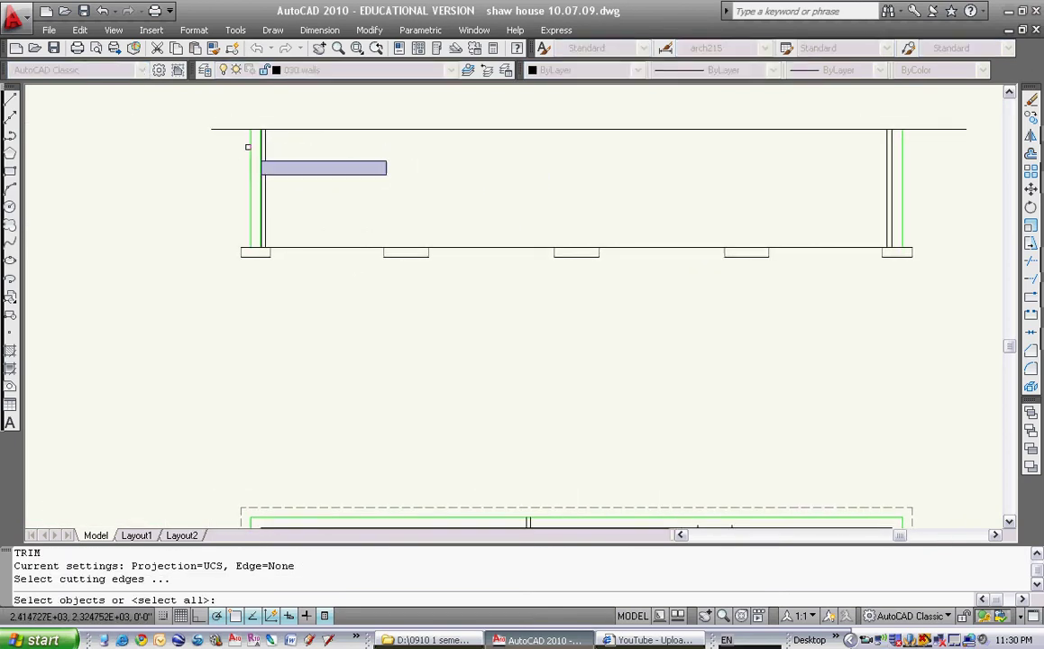
{"action": "left_click", "coordinate": [250, 147]}
{"action": "left_click", "coordinate": [899, 147]}
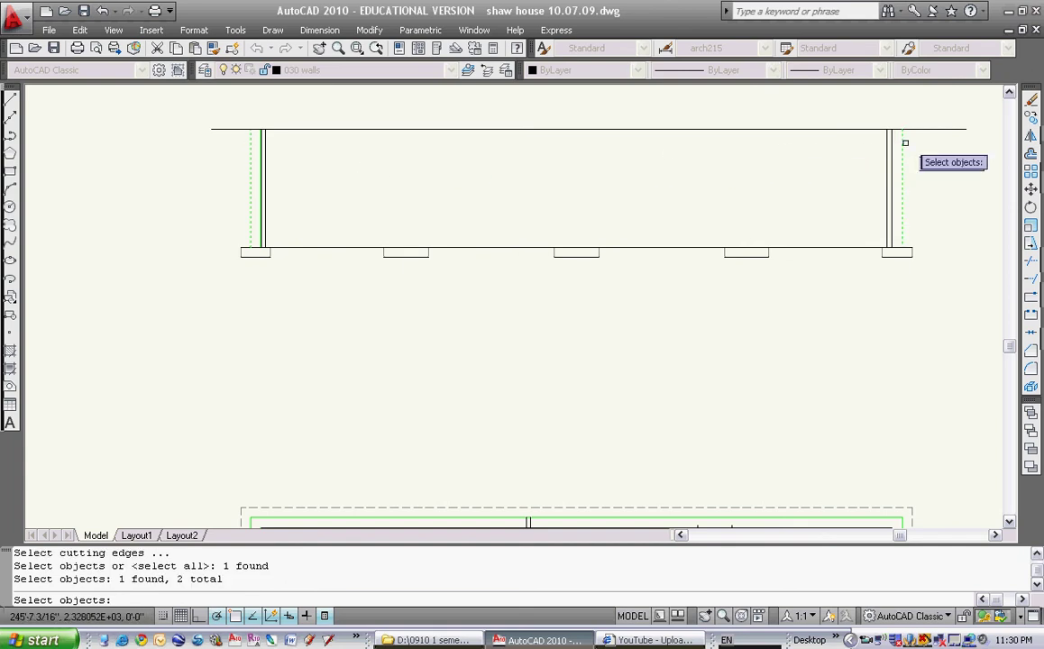
{"action": "key", "text": "Return"}
{"action": "left_click", "coordinate": [918, 129]}
{"action": "left_click", "coordinate": [218, 123]}
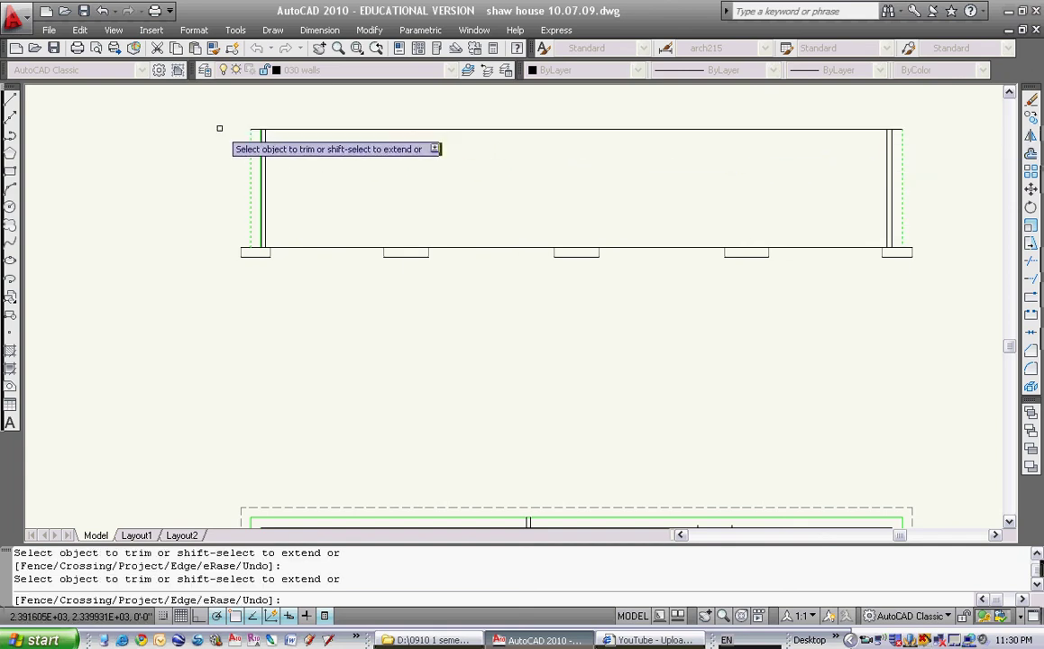
{"action": "key", "text": "Escape"}
{"action": "key", "text": "Escape"}
{"action": "key", "text": "Escape"}
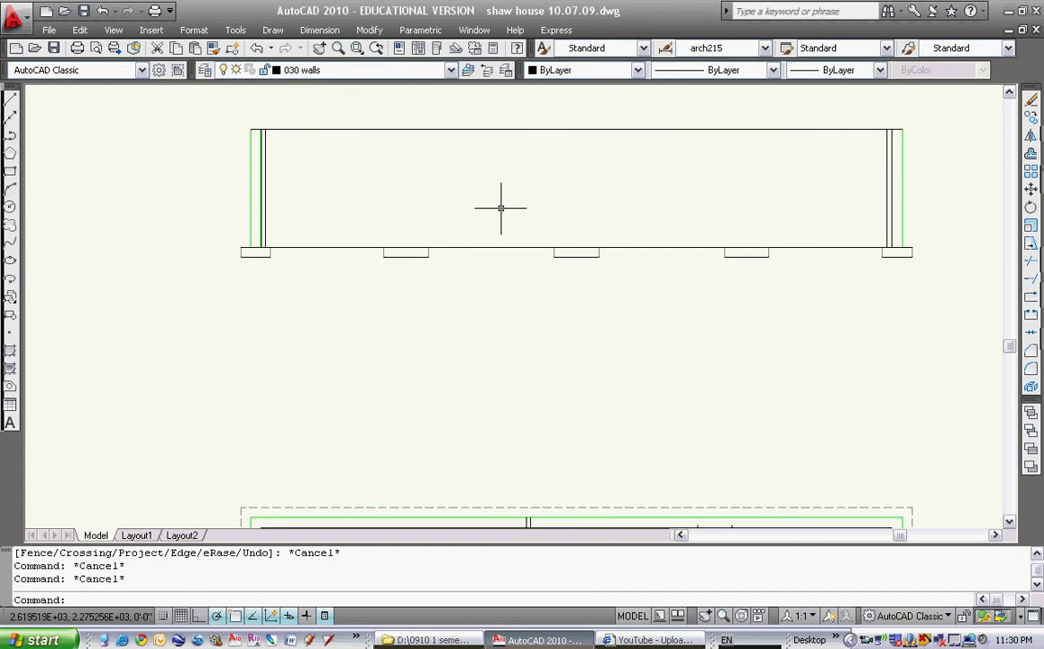
{"action": "middle_click_drag", "start_coordinate": [501, 207], "coordinate": [503, 267]}
{"action": "scroll", "coordinate": [495, 267], "scroll_direction": "up", "scroll_amount": 6}
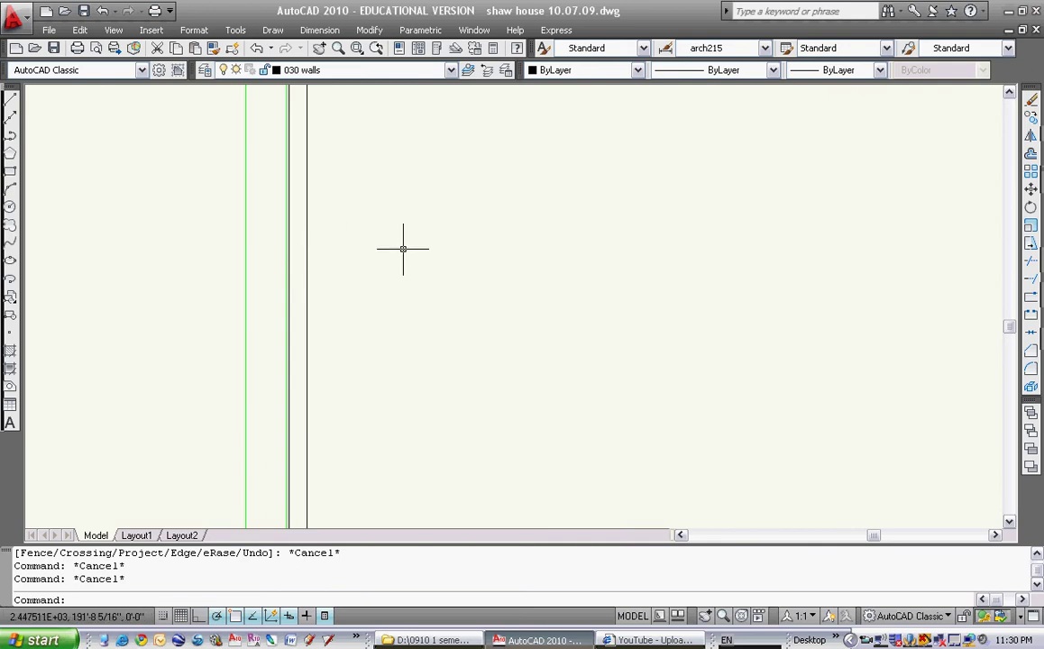
{"action": "scroll", "coordinate": [400, 251], "scroll_direction": "down", "scroll_amount": 5}
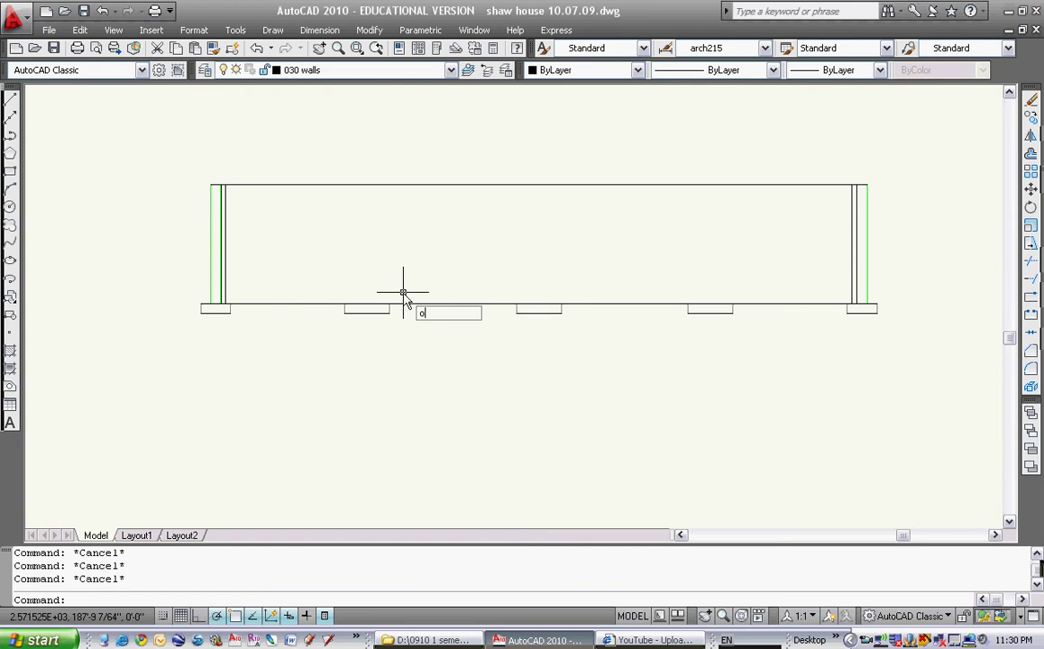
{"action": "key", "text": "Return"}
{"action": "key", "text": "Escape"}
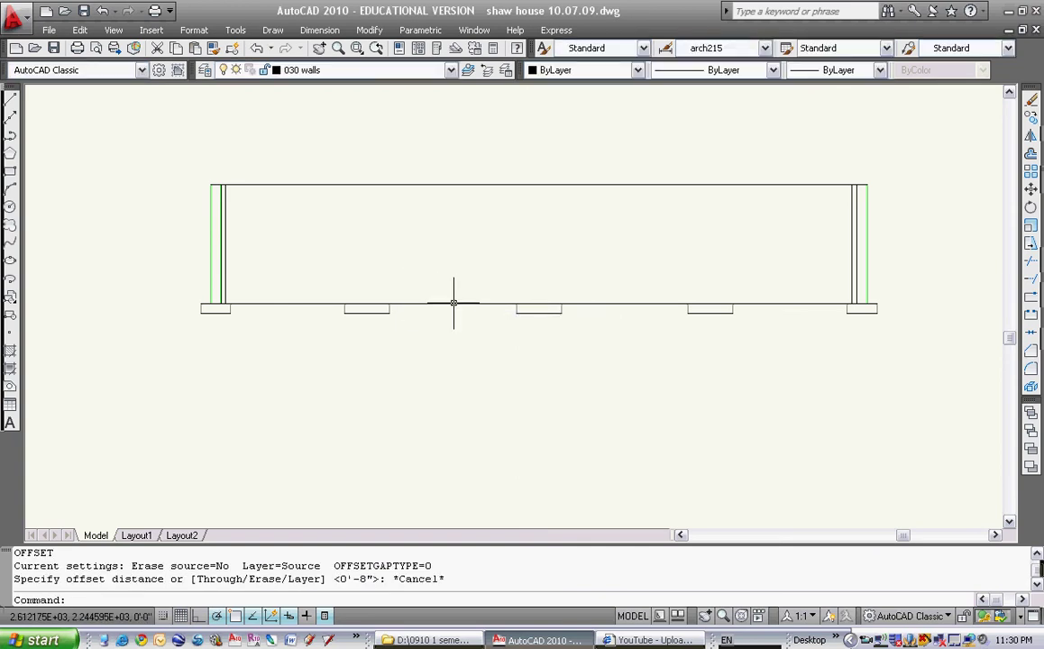
{"action": "key", "text": "Escape"}
{"action": "key", "text": "Escape"}
Offset the horizontal line on top of the footings 3" upward for the basement slab.
{"action": "left_click", "coordinate": [1031, 155]}
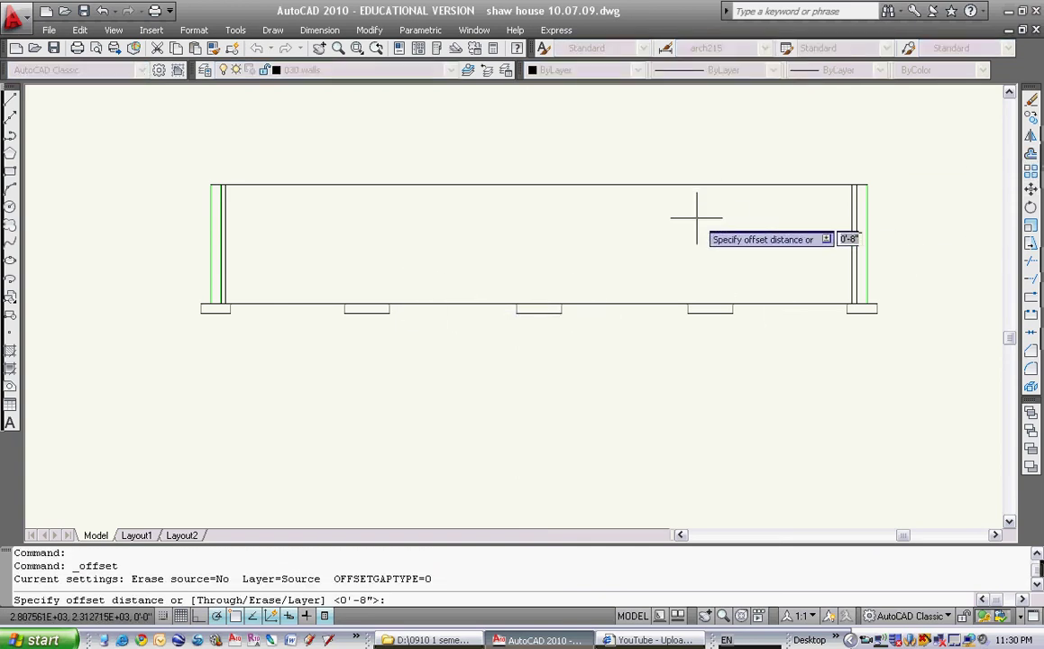
{"action": "type", "text": "3"}
{"action": "key", "text": "Return"}
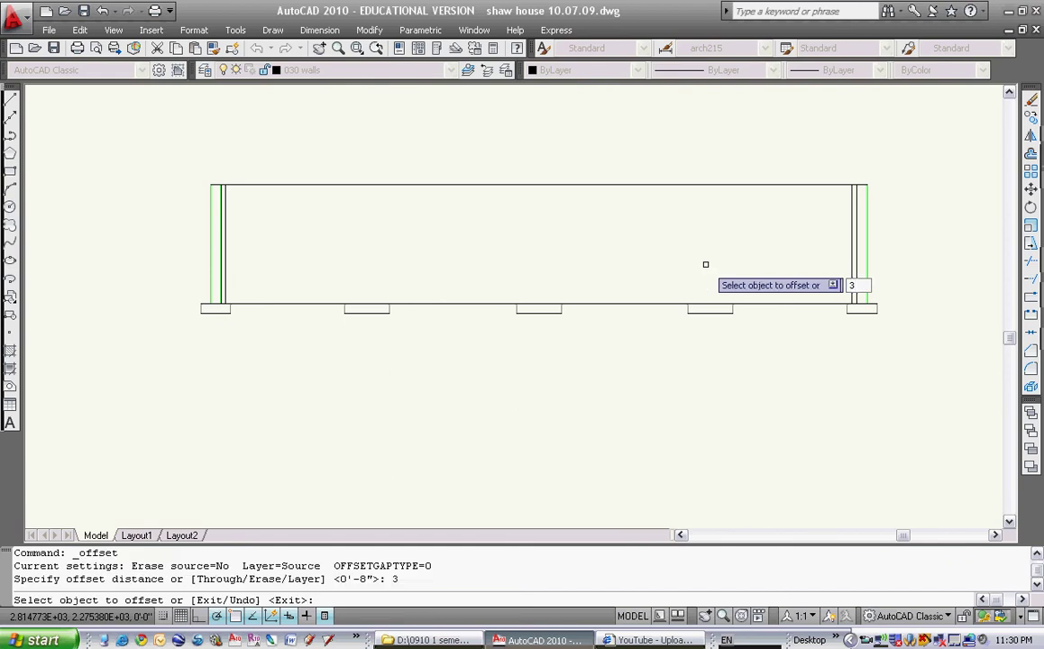
{"action": "left_click", "coordinate": [671, 303]}
{"action": "left_click", "coordinate": [730, 294]}
Trim the upper slab line at the right wall's inner green line and cut the black inner wall lines below it.
{"action": "middle_click_drag", "start_coordinate": [817, 309], "coordinate": [724, 319]}
{"action": "scroll", "coordinate": [766, 302], "scroll_direction": "up", "scroll_amount": 5}
{"action": "key", "text": "Escape"}
{"action": "type", "text": "tr"}
{"action": "key", "text": "Return"}
{"action": "scroll", "coordinate": [773, 315], "scroll_direction": "up", "scroll_amount": 4}
{"action": "left_click", "coordinate": [779, 331]}
{"action": "left_click", "coordinate": [631, 410]}
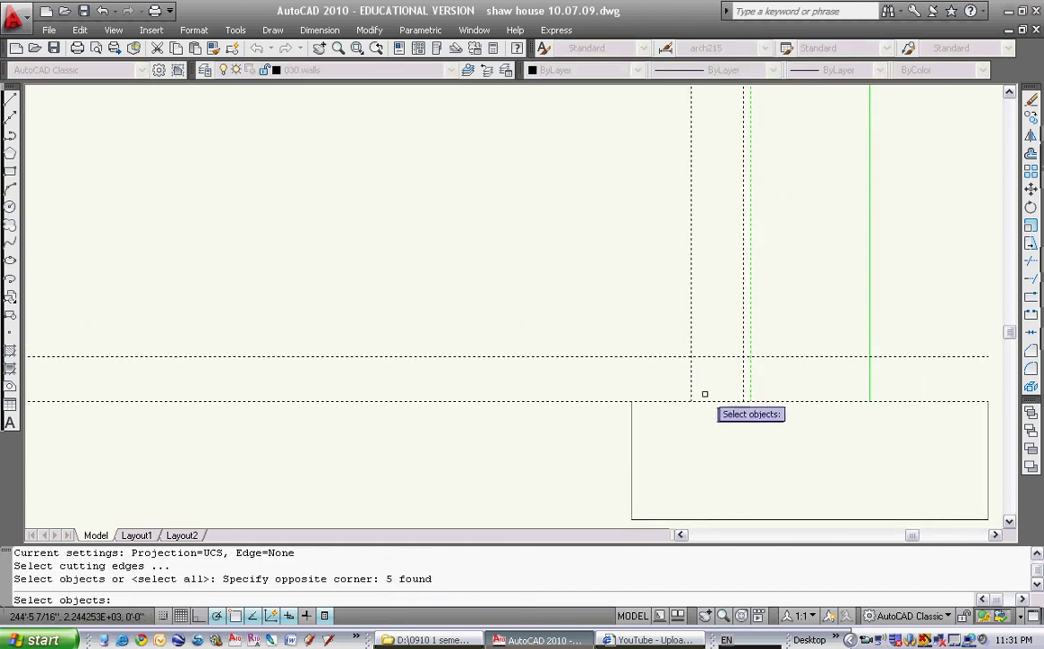
{"action": "key", "text": "Return"}
{"action": "left_click", "coordinate": [760, 357]}
{"action": "left_click", "coordinate": [743, 363]}
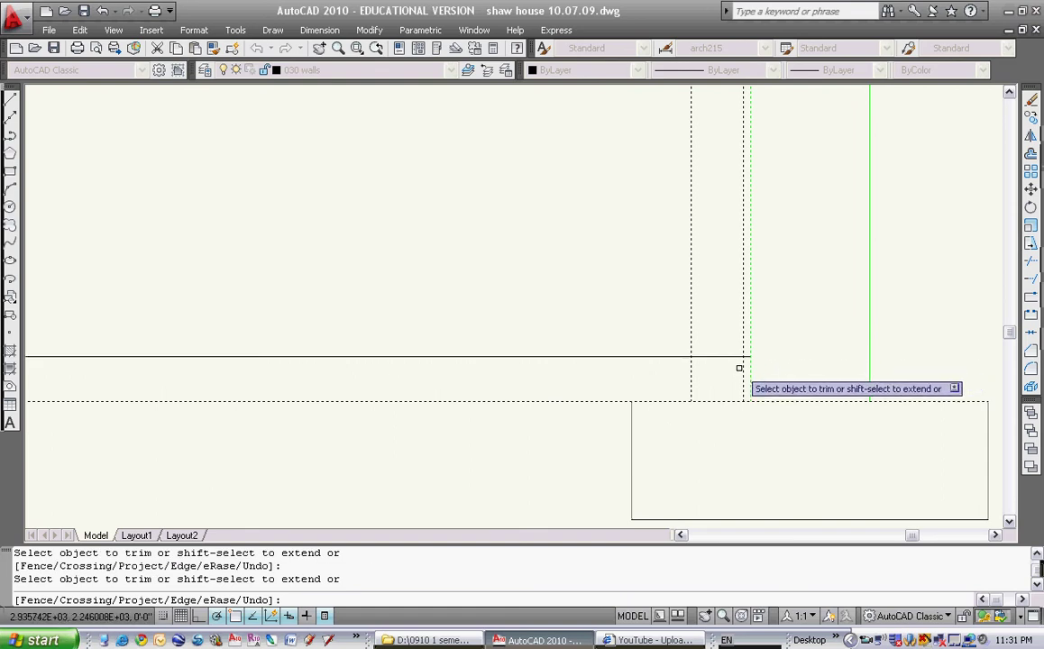
{"action": "key", "text": "Escape"}
{"action": "scroll", "coordinate": [575, 354], "scroll_direction": "up", "scroll_amount": 1}
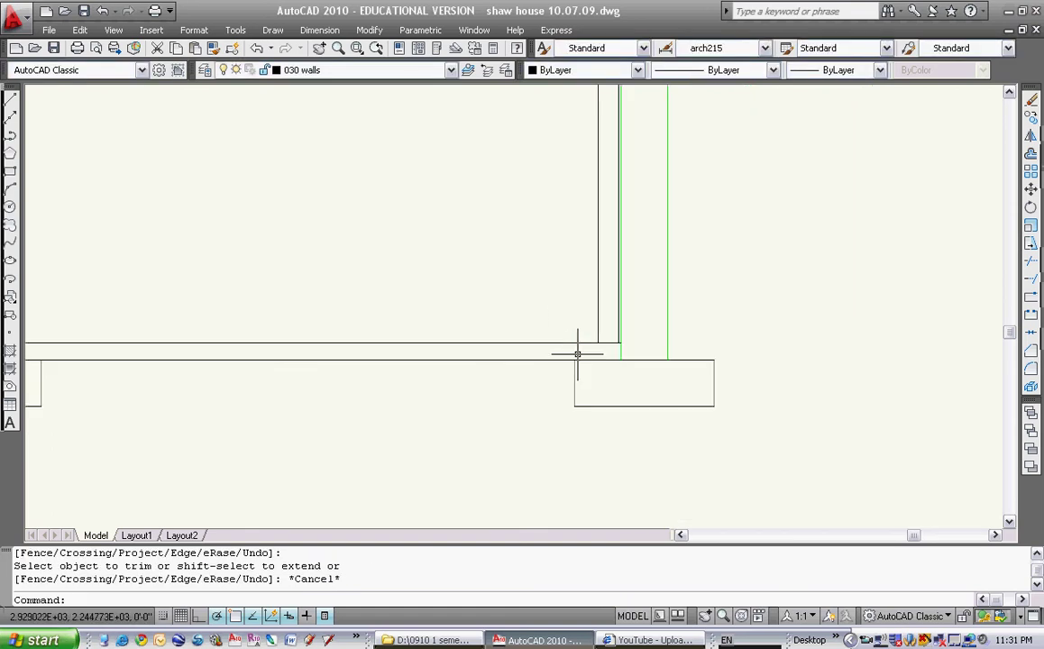
Trim the upper slab line at the left wall's inner green line and cut the black inner wall lines below it.
{"action": "scroll", "coordinate": [275, 352], "scroll_direction": "down", "scroll_amount": 2}
{"action": "middle_click_drag", "start_coordinate": [275, 354], "coordinate": [550, 334]}
{"action": "scroll", "coordinate": [550, 334], "scroll_direction": "down", "scroll_amount": 1}
{"action": "scroll", "coordinate": [182, 354], "scroll_direction": "up", "scroll_amount": 2}
{"action": "scroll", "coordinate": [286, 316], "scroll_direction": "up", "scroll_amount": 1}
{"action": "key", "text": "Escape"}
{"action": "type", "text": "tr"}
{"action": "key", "text": "Return"}
{"action": "scroll", "coordinate": [443, 261], "scroll_direction": "up", "scroll_amount": 2}
{"action": "left_click", "coordinate": [466, 228]}
{"action": "left_click", "coordinate": [401, 307]}
{"action": "key", "text": "Return"}
{"action": "left_click", "coordinate": [284, 267]}
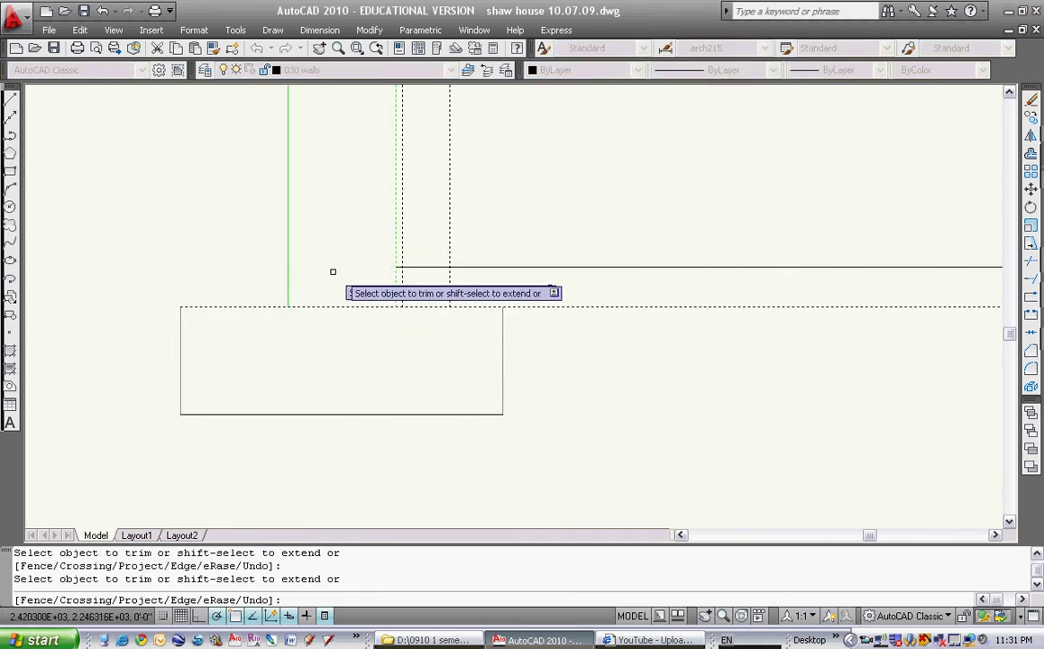
{"action": "key", "text": "Escape"}
{"action": "scroll", "coordinate": [499, 272], "scroll_direction": "down", "scroll_amount": 3}
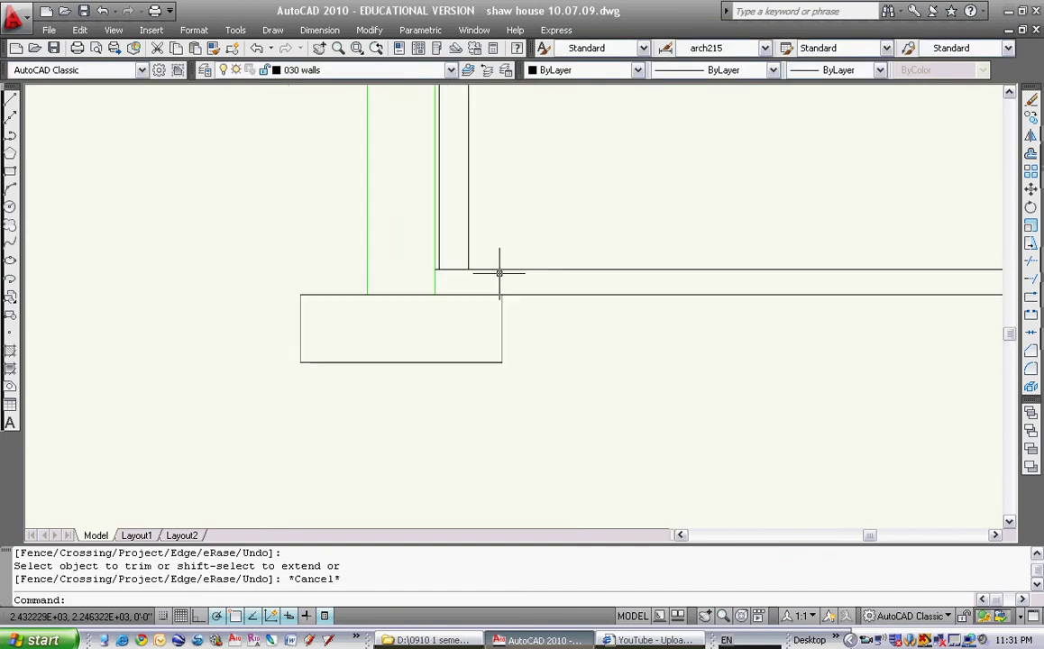
Copy the post circle, partition lines and red door jambs from the plan's centre wall straight up into the section.
{"action": "scroll", "coordinate": [423, 254], "scroll_direction": "down", "scroll_amount": 5}
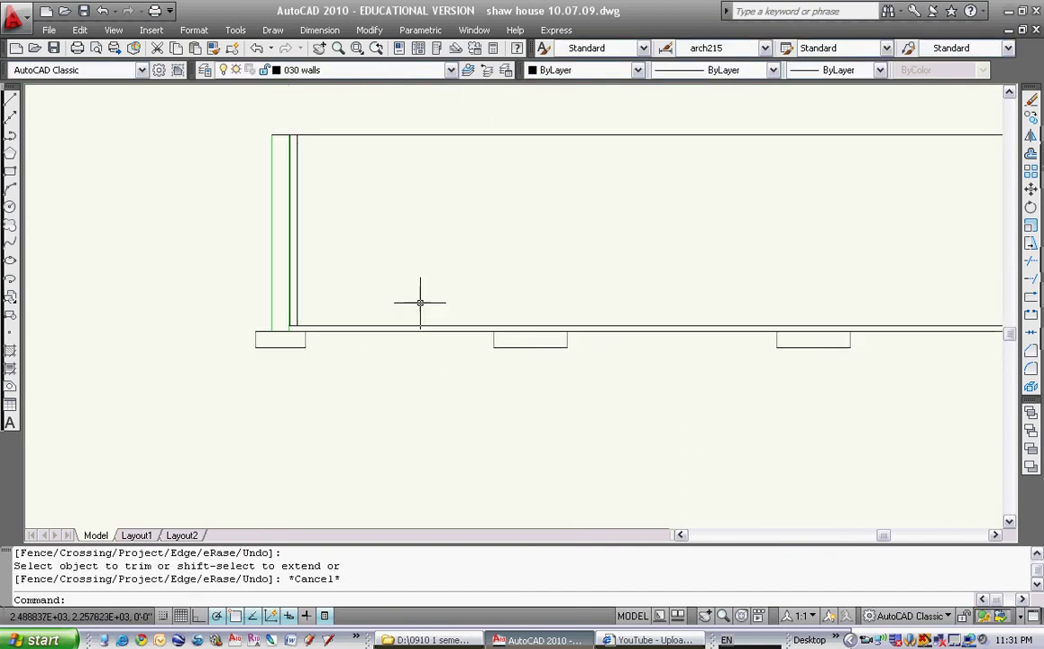
{"action": "scroll", "coordinate": [523, 299], "scroll_direction": "down", "scroll_amount": 5}
{"action": "key", "text": "Escape"}
{"action": "scroll", "coordinate": [570, 341], "scroll_direction": "up", "scroll_amount": 6}
{"action": "scroll", "coordinate": [570, 341], "scroll_direction": "up", "scroll_amount": 3}
{"action": "key", "text": "Escape"}
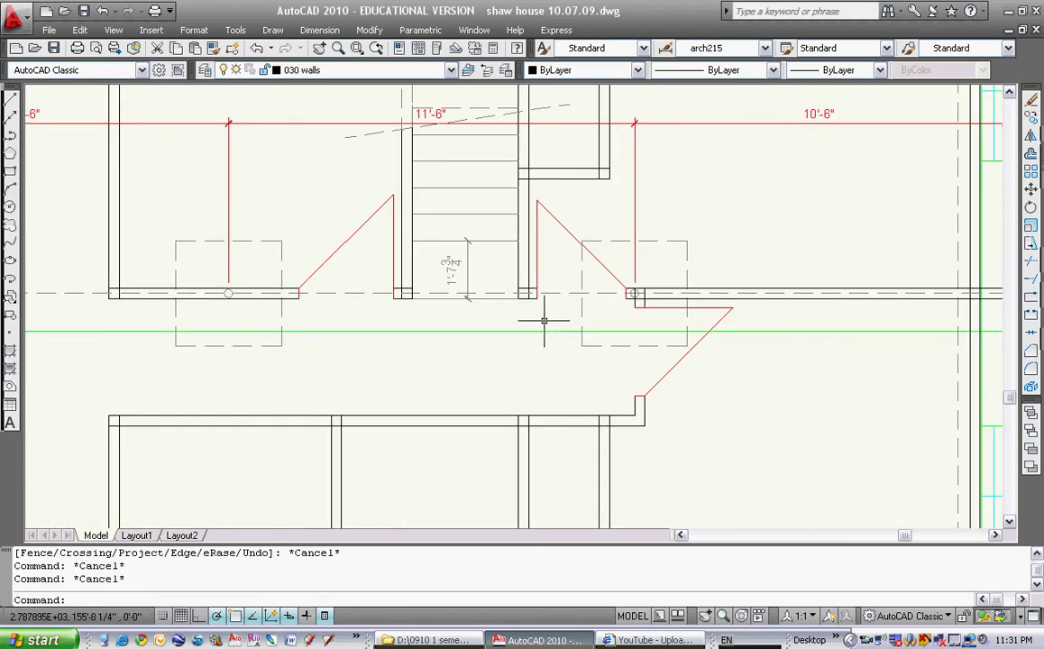
{"action": "type", "text": "co"}
{"action": "key", "text": "Return"}
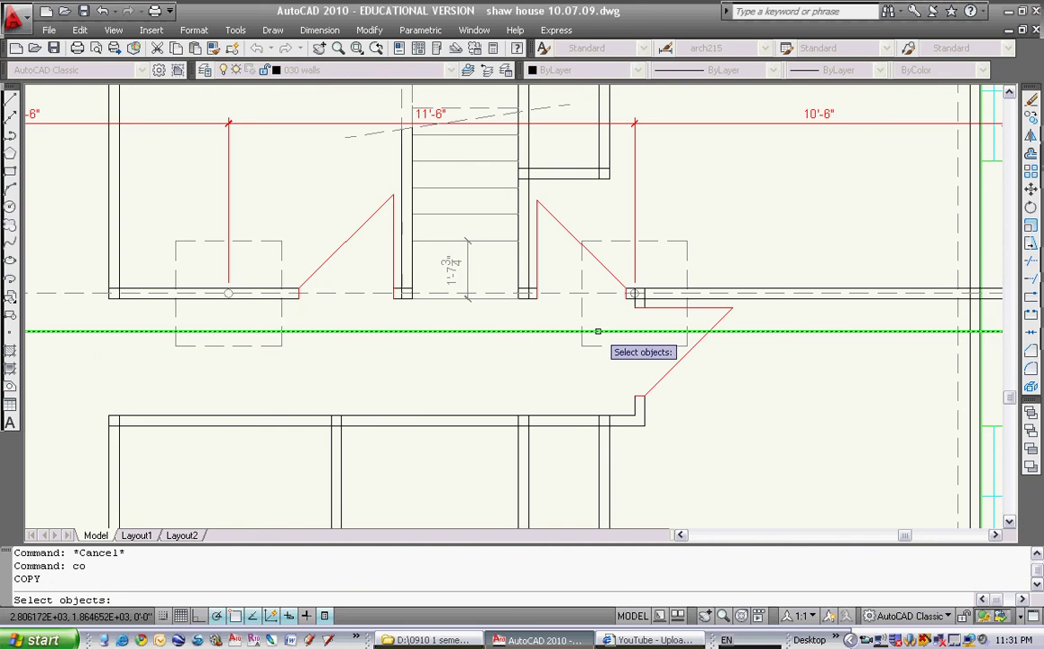
{"action": "middle_click_drag", "start_coordinate": [463, 318], "coordinate": [530, 302]}
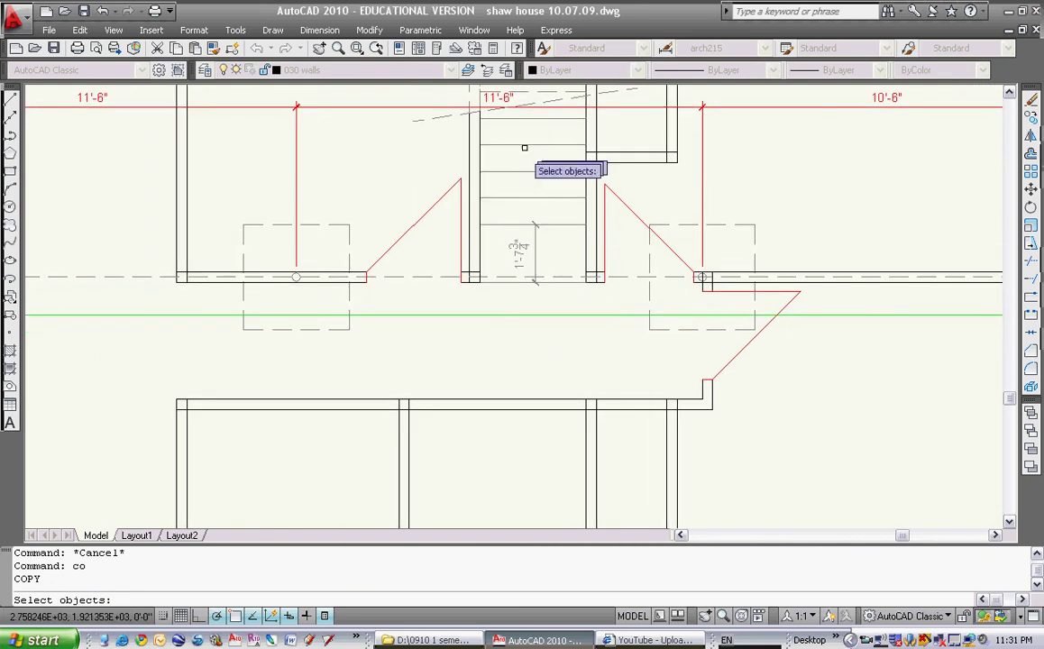
{"action": "middle_click_drag", "start_coordinate": [317, 296], "coordinate": [333, 293]}
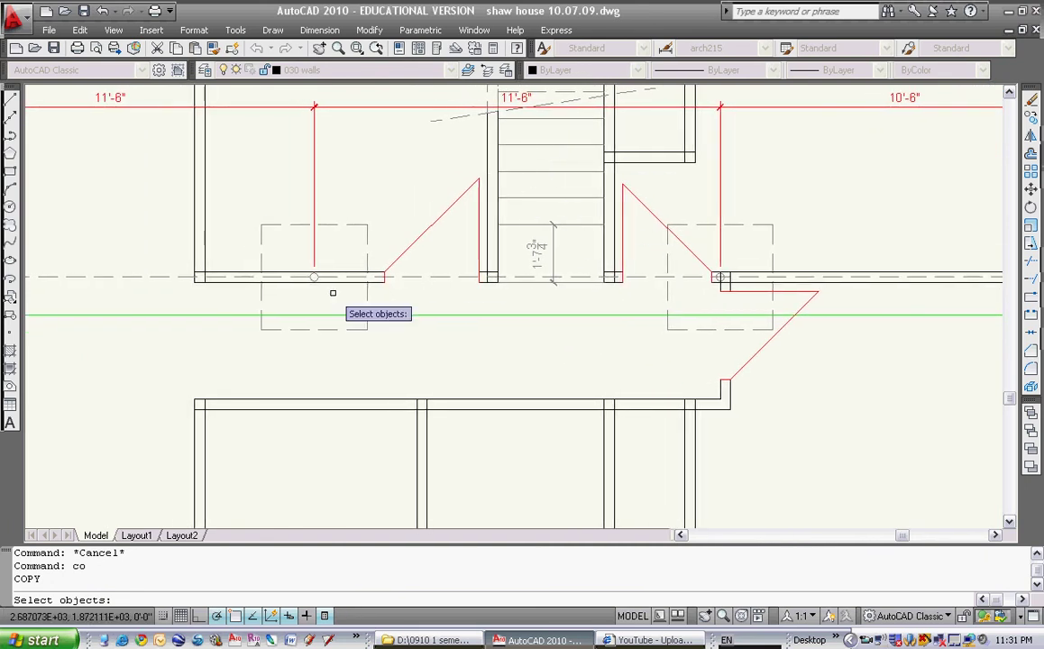
{"action": "scroll", "coordinate": [191, 231], "scroll_direction": "down", "scroll_amount": 4}
{"action": "scroll", "coordinate": [185, 252], "scroll_direction": "up", "scroll_amount": 3}
{"action": "left_click", "coordinate": [198, 241]}
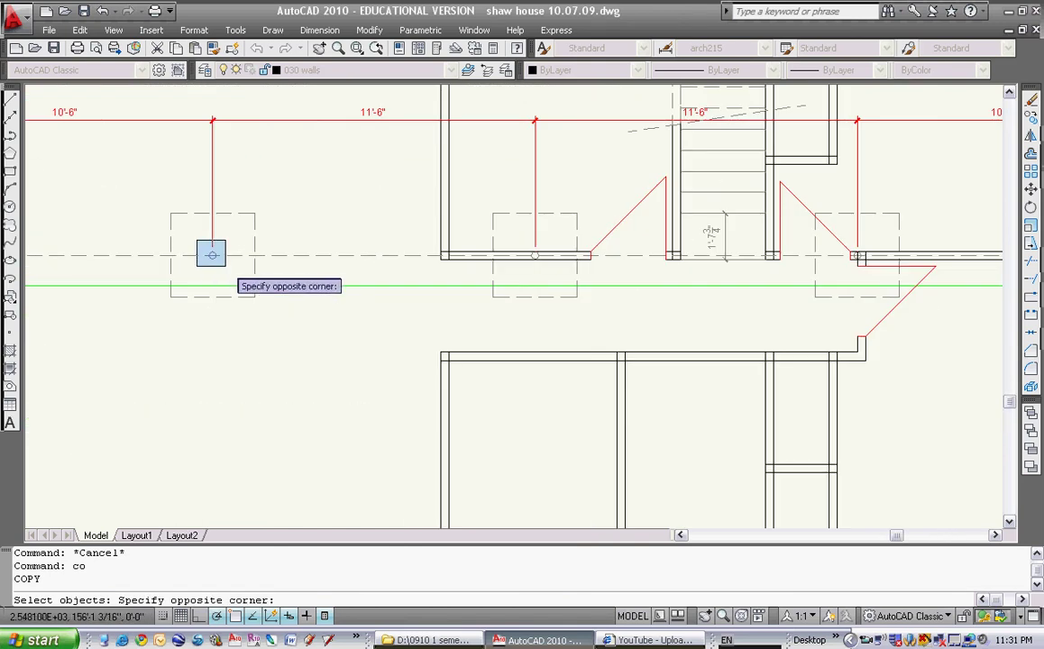
{"action": "left_click", "coordinate": [240, 268]}
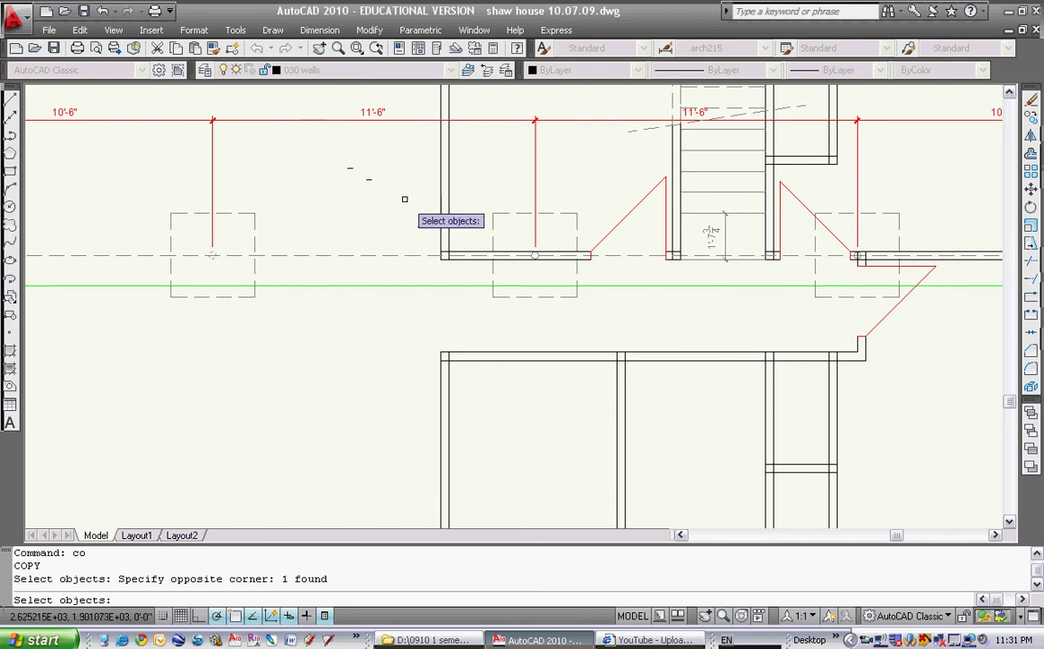
{"action": "left_click", "coordinate": [444, 218]}
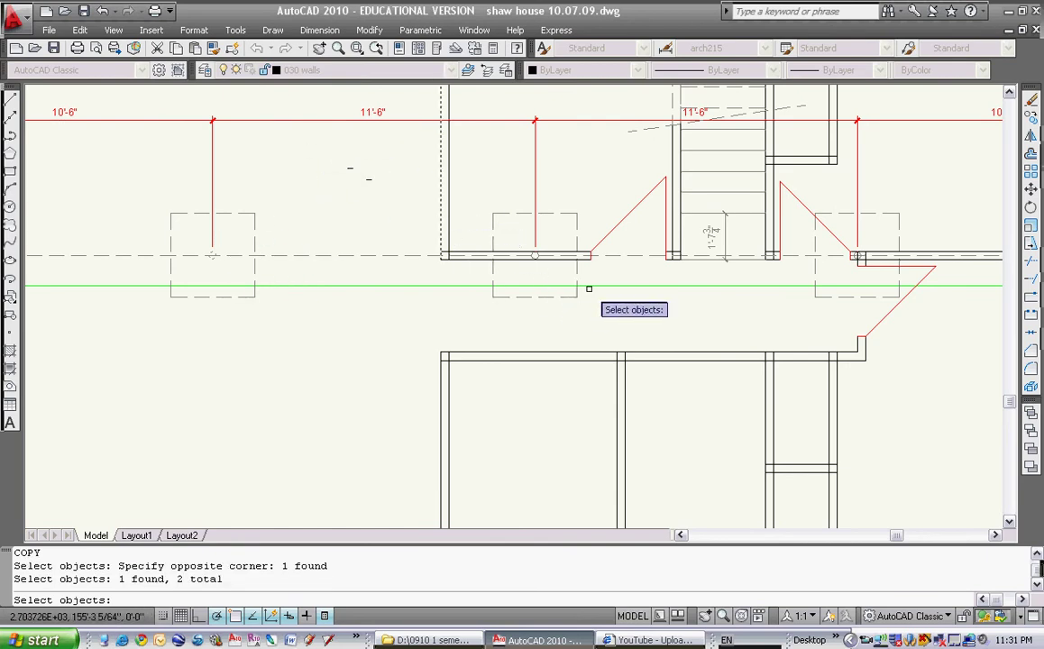
{"action": "scroll", "coordinate": [541, 271], "scroll_direction": "up", "scroll_amount": 4}
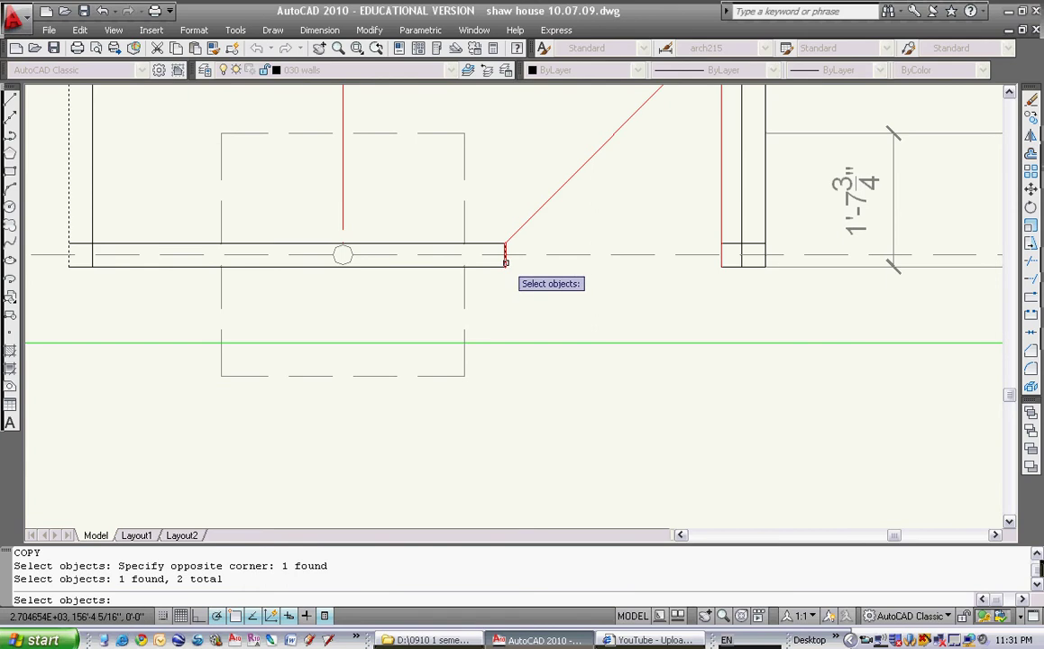
{"action": "left_click", "coordinate": [505, 259]}
{"action": "scroll", "coordinate": [742, 286], "scroll_direction": "down", "scroll_amount": 4}
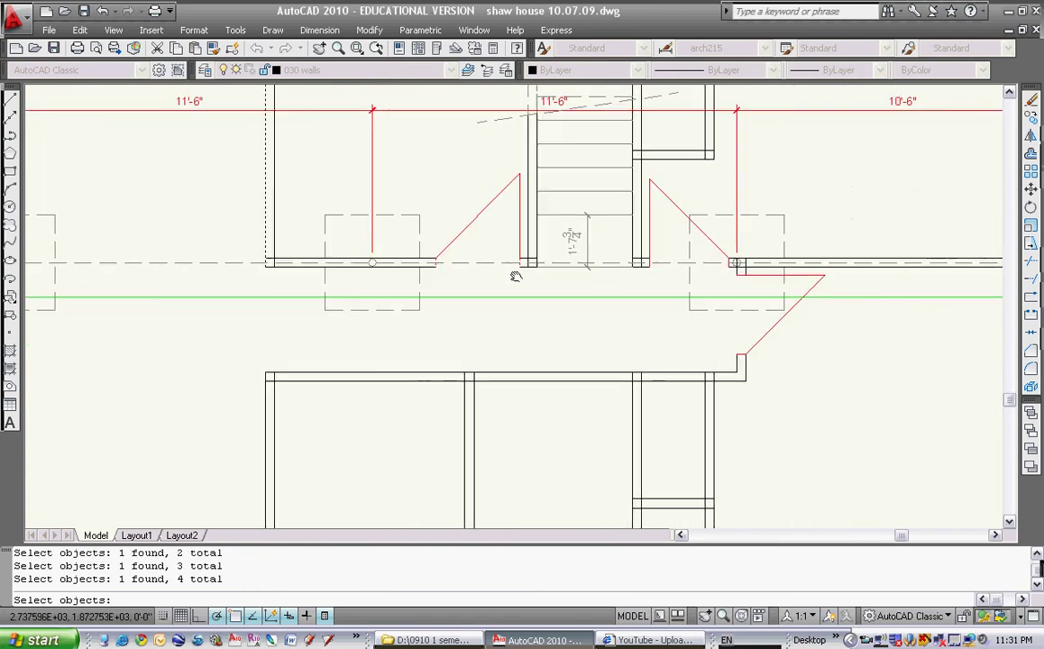
{"action": "scroll", "coordinate": [513, 275], "scroll_direction": "up", "scroll_amount": 3}
{"action": "left_click", "coordinate": [718, 216]}
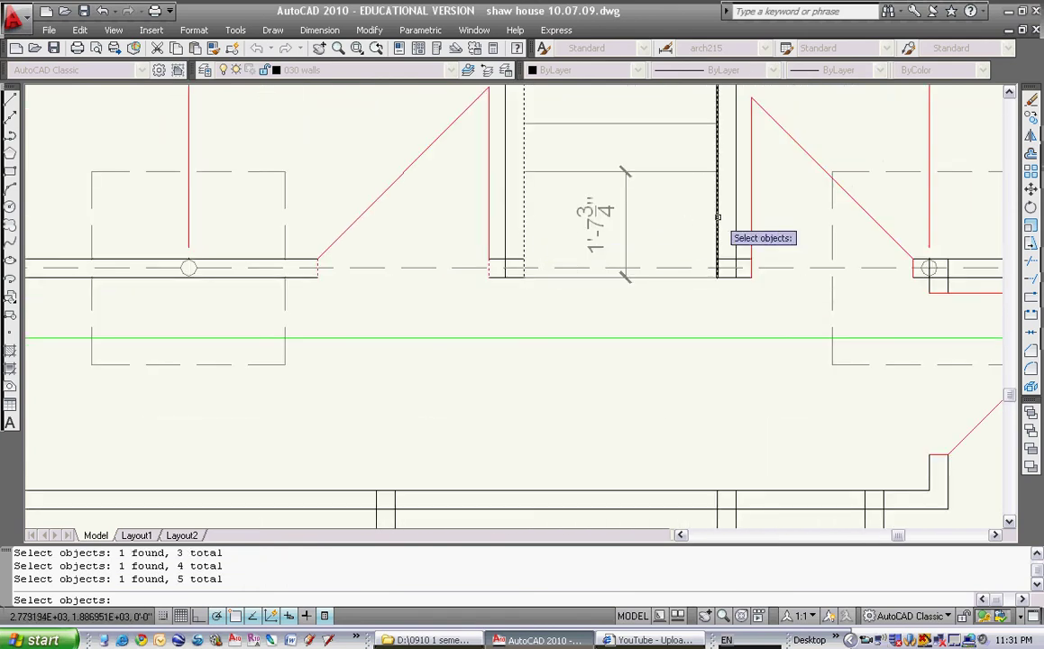
{"action": "middle_click_drag", "start_coordinate": [718, 216], "coordinate": [383, 245]}
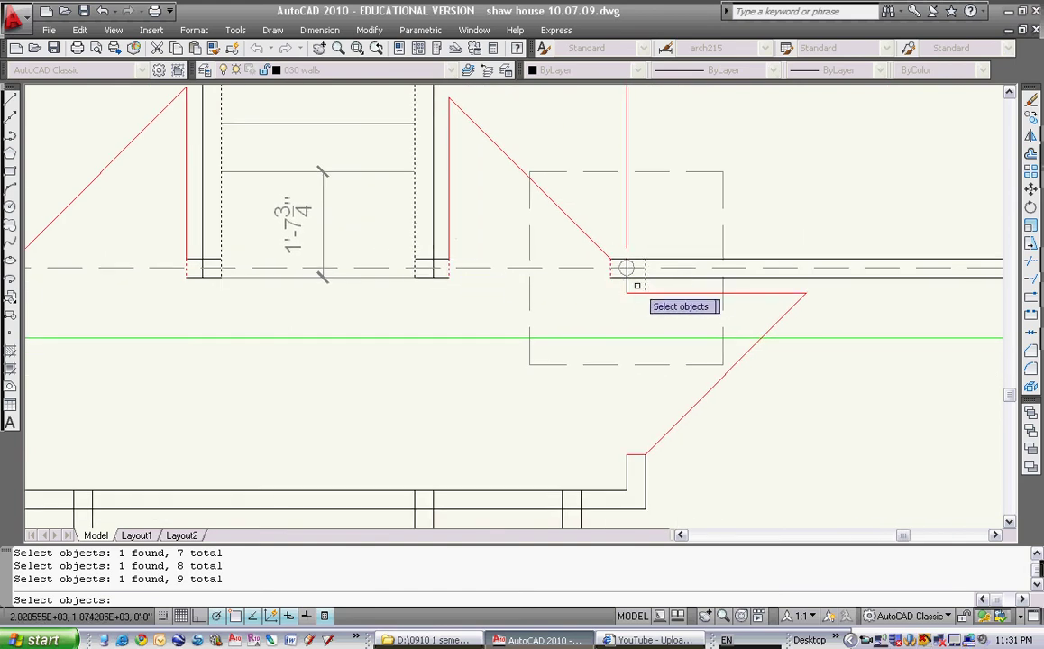
{"action": "key", "text": "Return"}
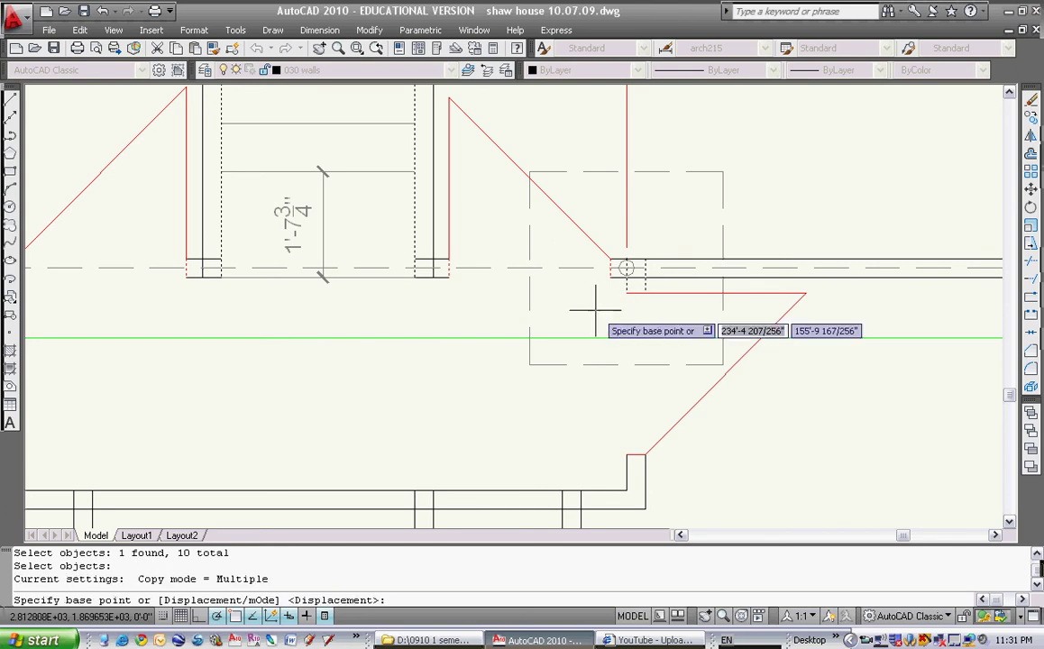
{"action": "left_click", "coordinate": [601, 298]}
{"action": "scroll", "coordinate": [542, 226], "scroll_direction": "down", "scroll_amount": 5}
{"action": "scroll", "coordinate": [555, 333], "scroll_direction": "down", "scroll_amount": 5}
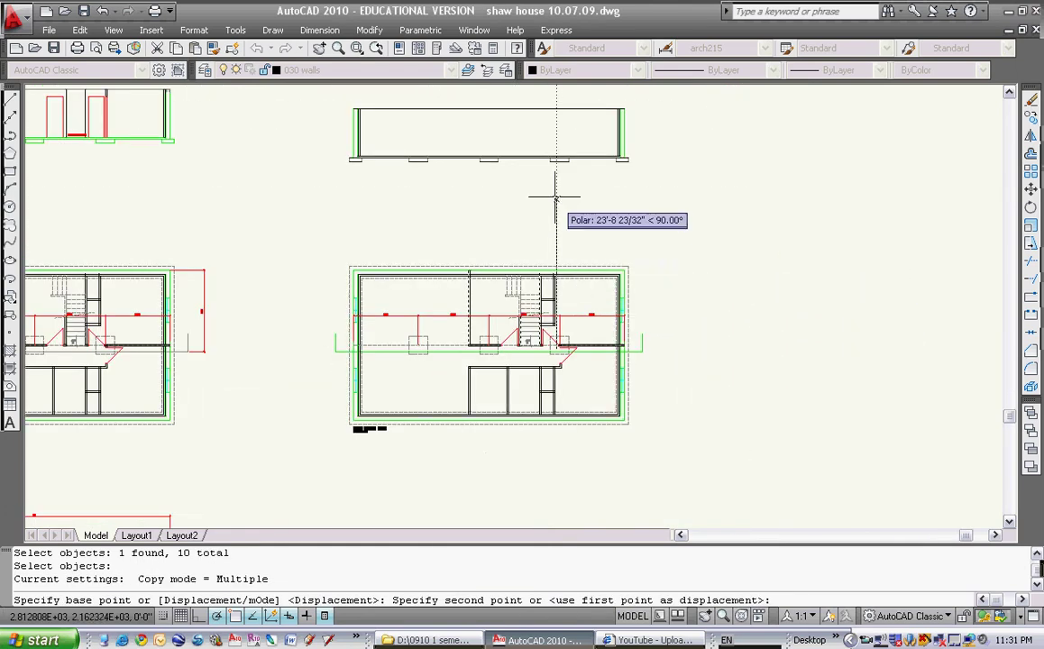
{"action": "middle_click_drag", "start_coordinate": [554, 202], "coordinate": [550, 278]}
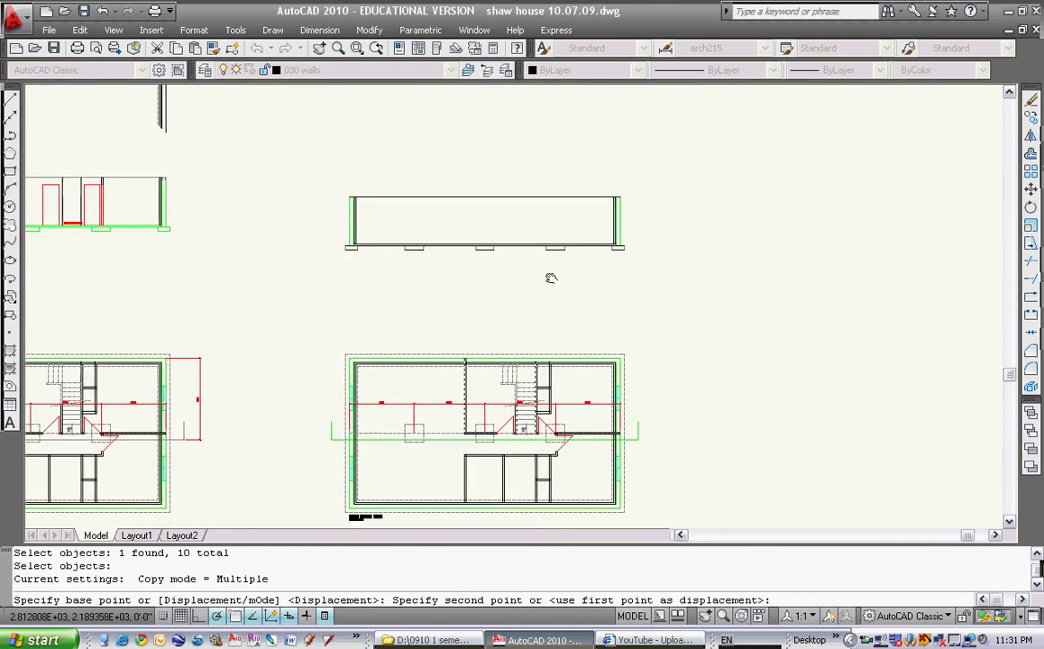
{"action": "left_click", "coordinate": [554, 226]}
{"action": "key", "text": "Escape"}
Extend the copied partition and door jamb lines to the section's top line and the upper slab line.
{"action": "type", "text": "ex"}
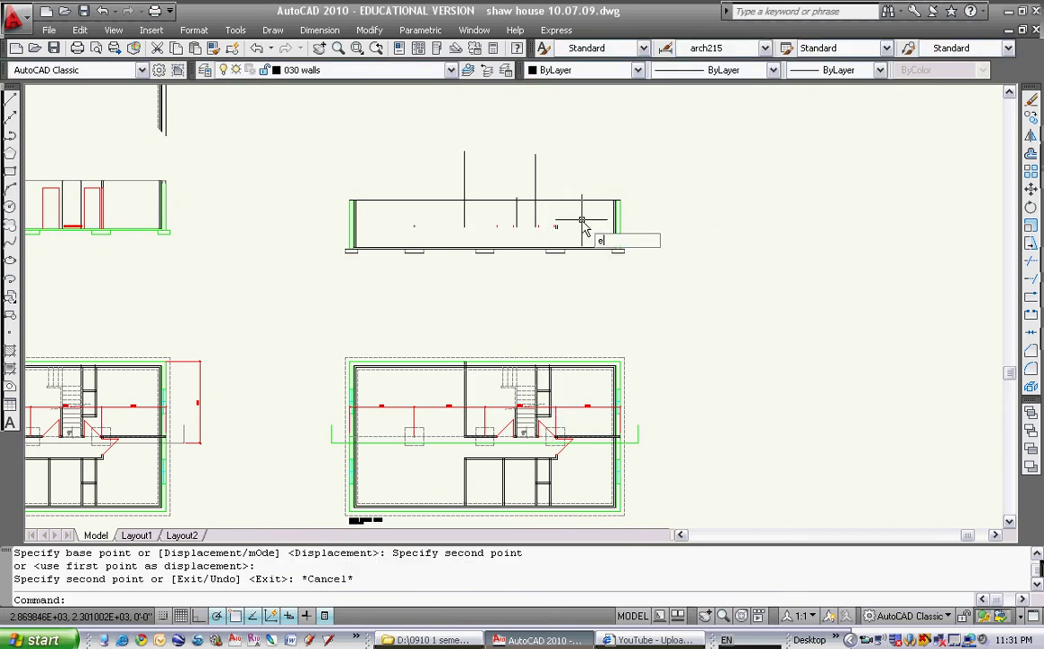
{"action": "key", "text": "Return"}
{"action": "scroll", "coordinate": [573, 217], "scroll_direction": "up", "scroll_amount": 3}
{"action": "left_click", "coordinate": [574, 182]}
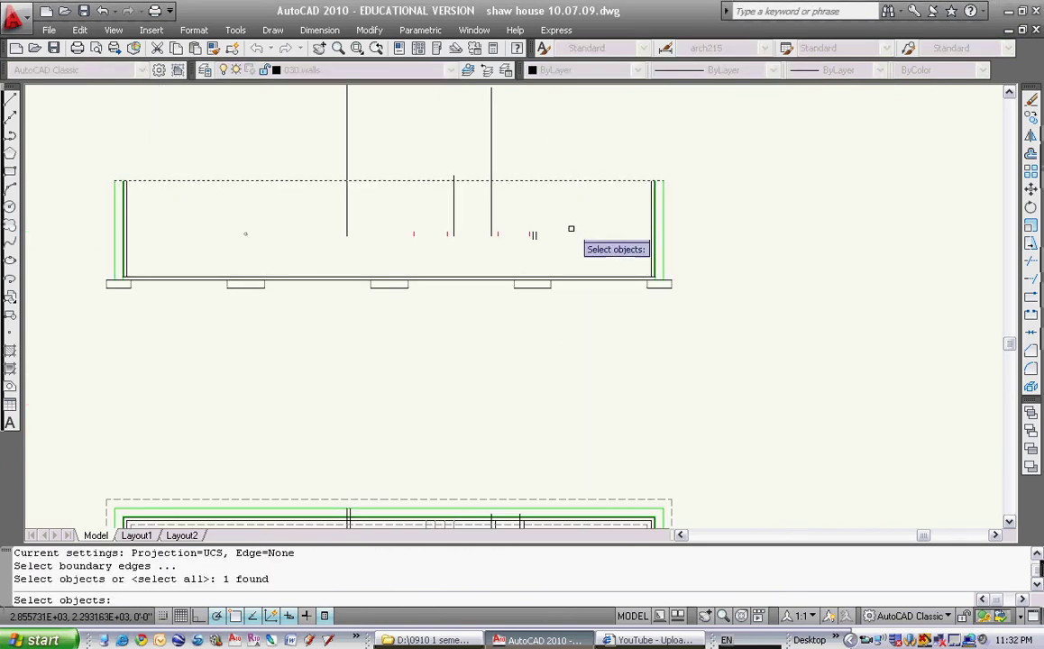
{"action": "left_click", "coordinate": [570, 273]}
{"action": "key", "text": "Return"}
{"action": "scroll", "coordinate": [541, 257], "scroll_direction": "up", "scroll_amount": 2}
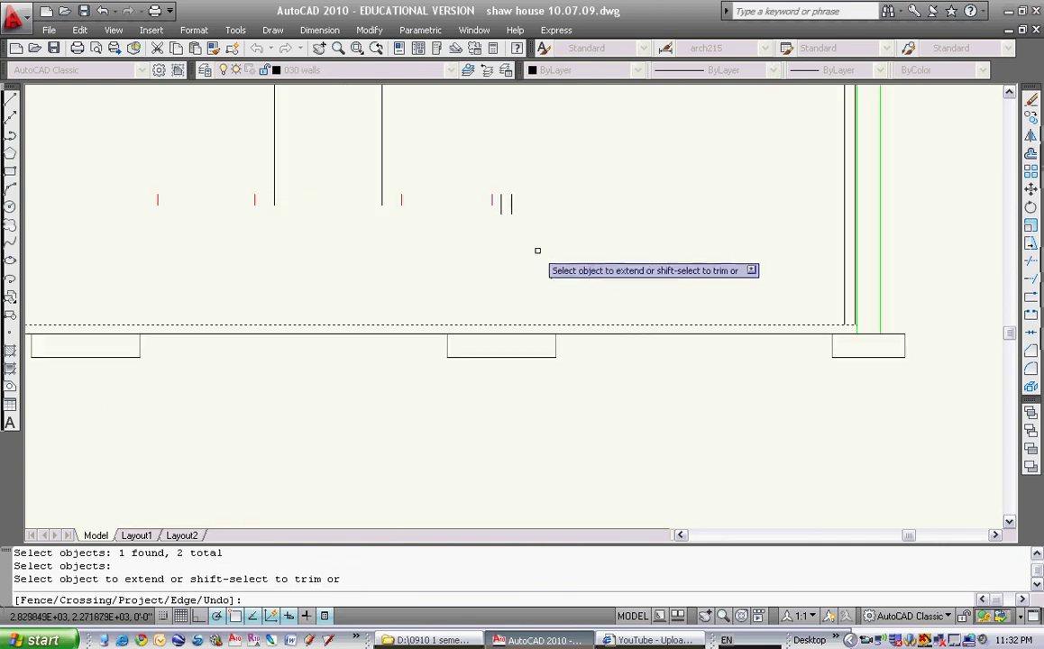
{"action": "left_click", "coordinate": [508, 210]}
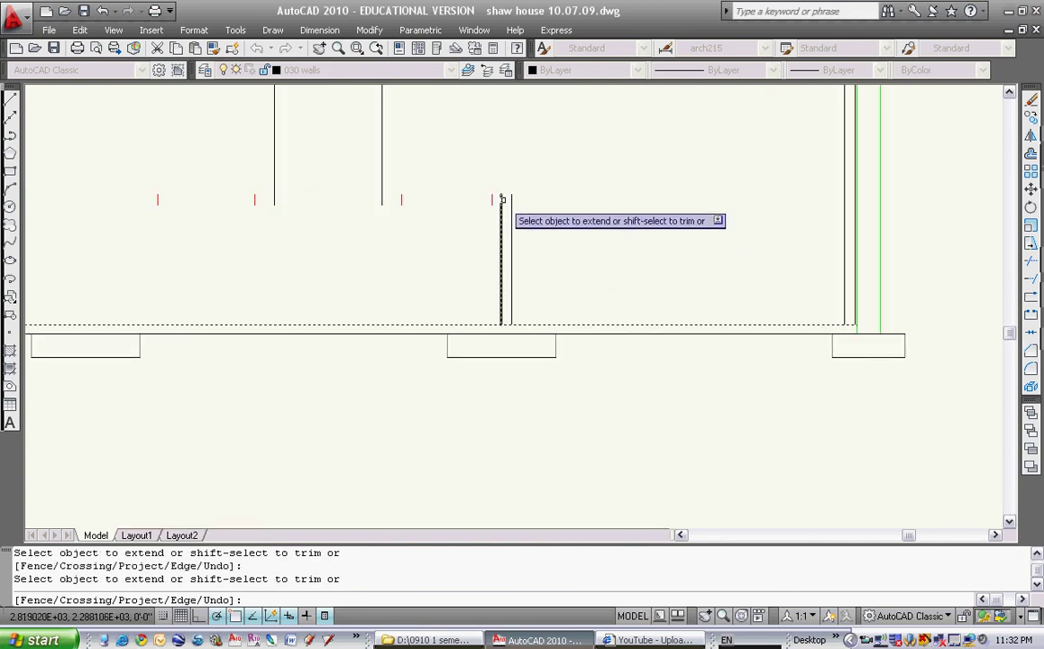
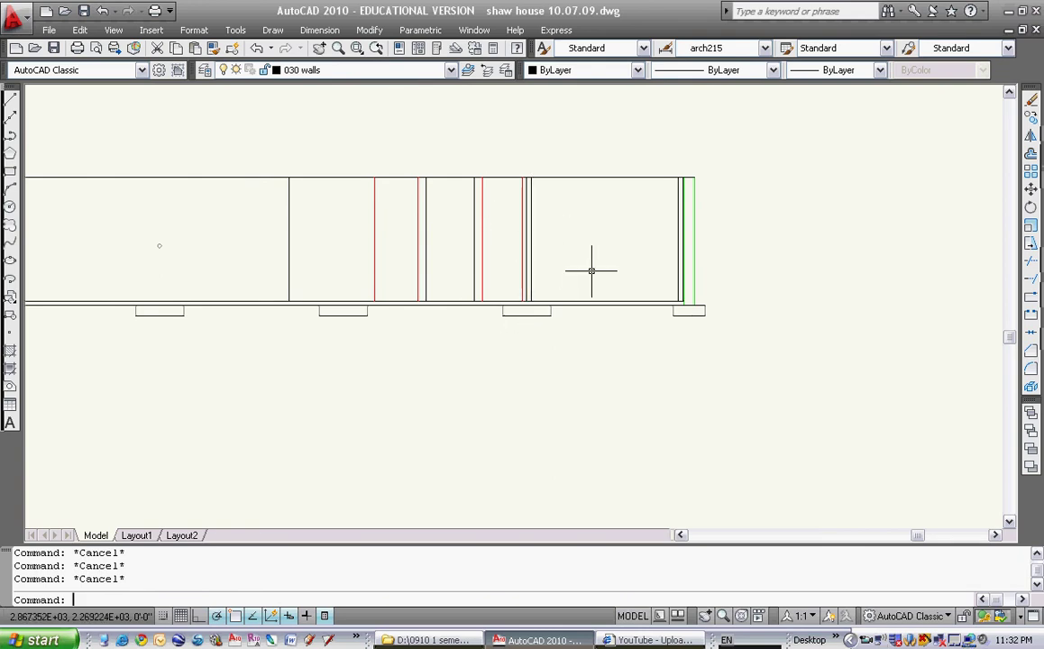
Offset the upper slab line upward to create the door head line across the section.
{"action": "left_click", "coordinate": [1030, 155]}
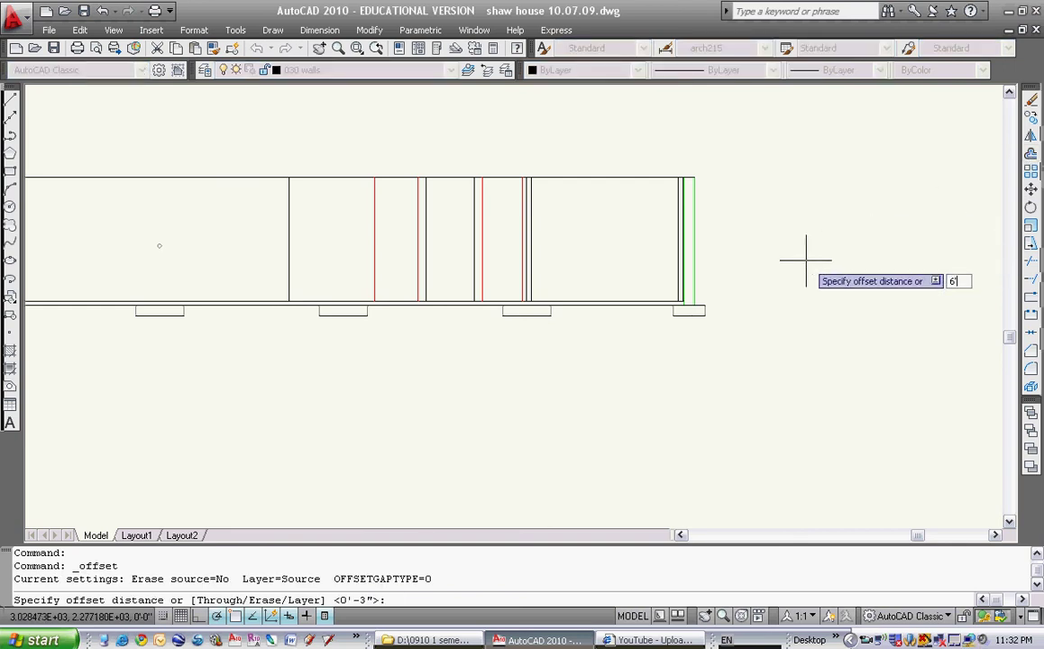
{"action": "key", "text": "Return"}
{"action": "left_click", "coordinate": [625, 302]}
{"action": "left_click", "coordinate": [545, 222]}
{"action": "key", "text": "Escape"}
Trim the door head line and the left pair of red jambs into a closed door opening.
{"action": "type", "text": "tr"}
{"action": "key", "text": "Return"}
{"action": "scroll", "coordinate": [531, 200], "scroll_direction": "up", "scroll_amount": 3}
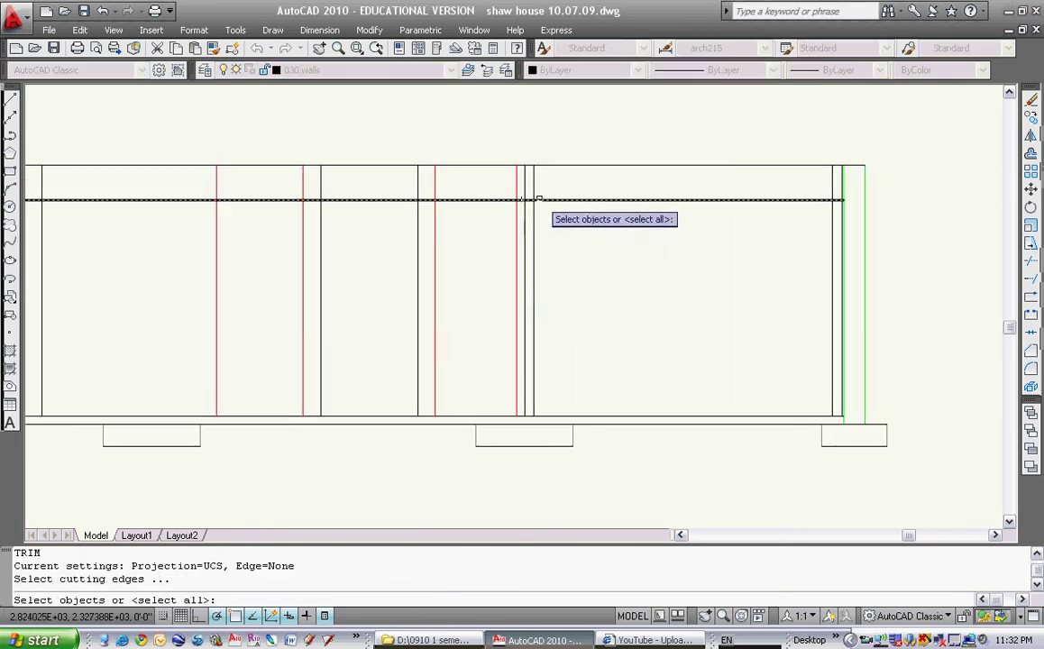
{"action": "left_click", "coordinate": [517, 194]}
{"action": "left_click", "coordinate": [437, 184]}
{"action": "left_click", "coordinate": [434, 186]}
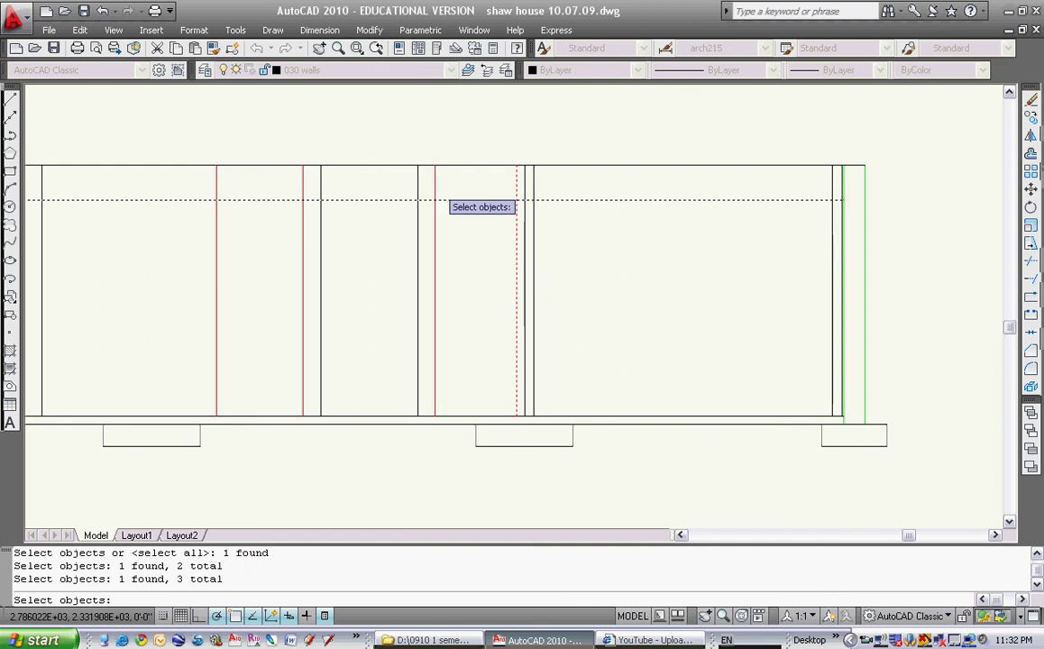
{"action": "left_click", "coordinate": [313, 192]}
{"action": "left_click", "coordinate": [206, 208]}
{"action": "key", "text": "Return"}
{"action": "left_click", "coordinate": [217, 199]}
{"action": "left_click", "coordinate": [182, 212]}
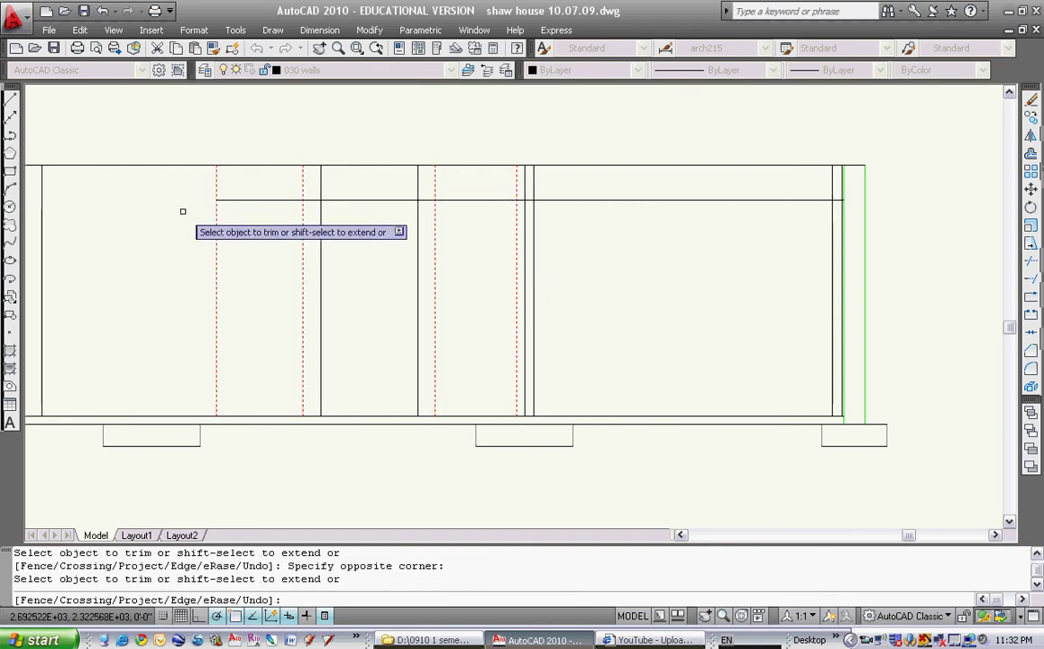
{"action": "left_click", "coordinate": [307, 186]}
{"action": "left_click", "coordinate": [220, 192]}
{"action": "left_click", "coordinate": [310, 200]}
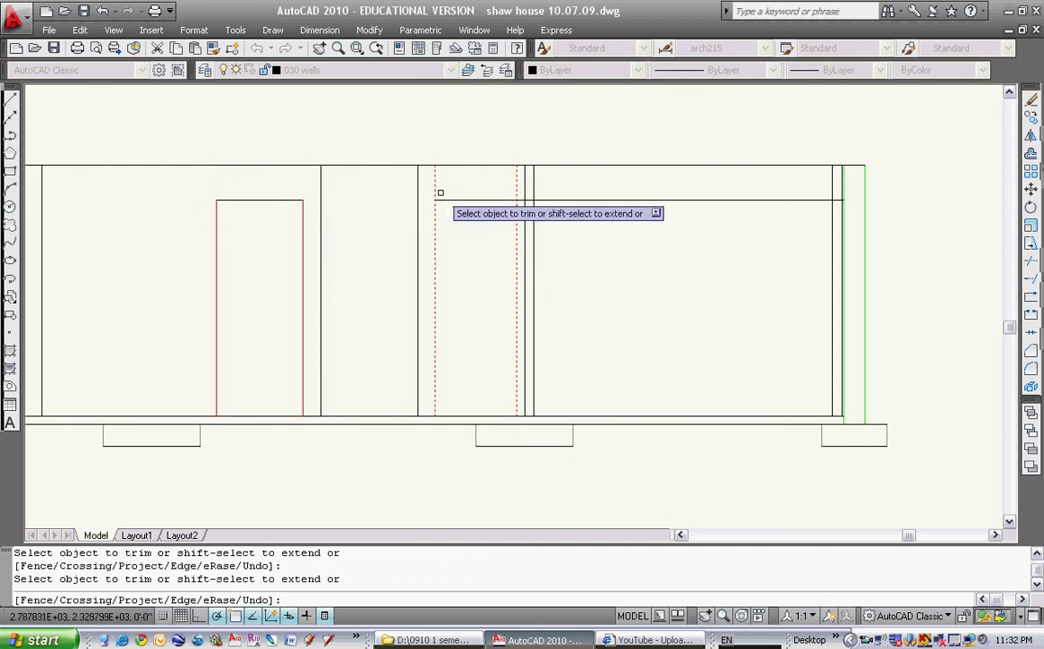
Trim the right pair of red jambs above the head line and the head line beyond them to form the second door.
{"action": "left_click", "coordinate": [519, 185]}
{"action": "left_click", "coordinate": [436, 181]}
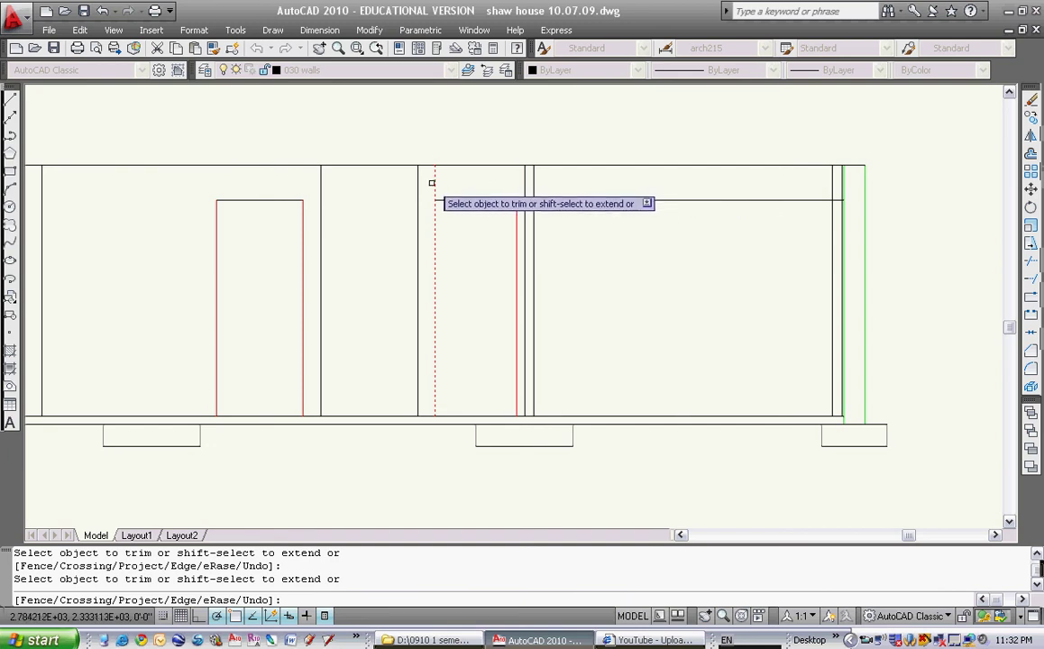
{"action": "left_click", "coordinate": [538, 199]}
{"action": "key", "text": "Escape"}
Match the head lines of both doors to the properties of the red jamb.
{"action": "middle_click_drag", "start_coordinate": [386, 176], "coordinate": [447, 160]}
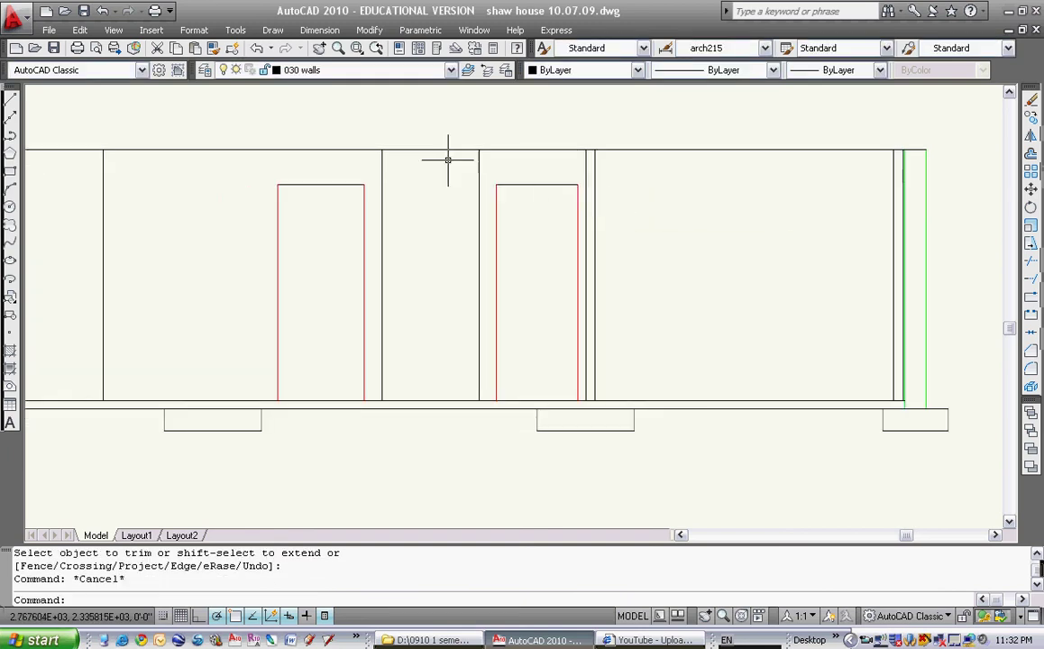
{"action": "left_click", "coordinate": [213, 47]}
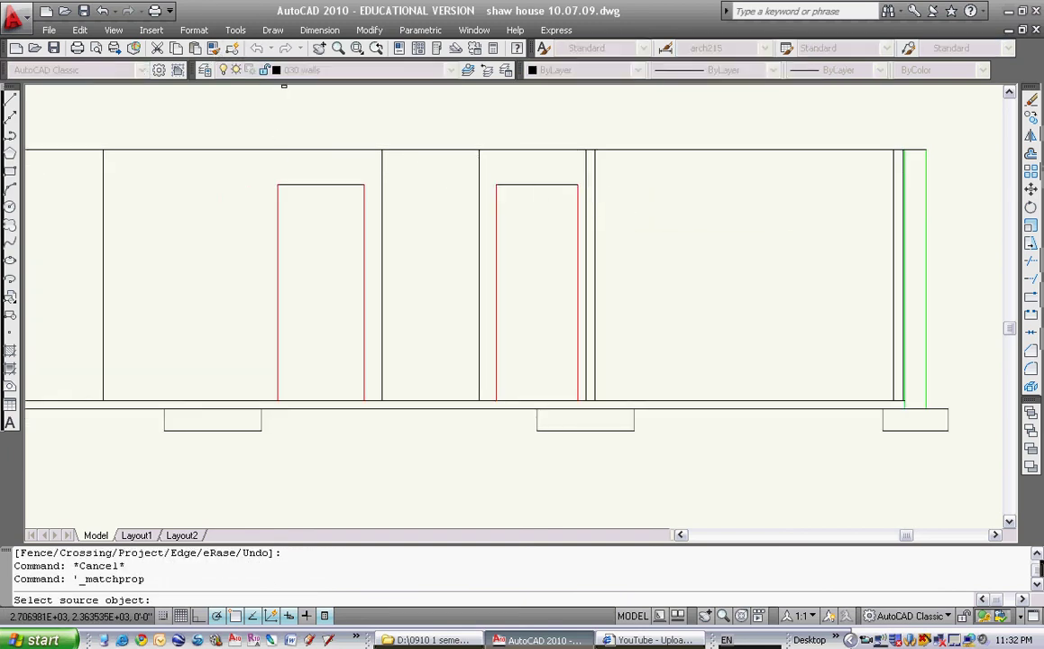
{"action": "left_click", "coordinate": [278, 207]}
{"action": "left_click", "coordinate": [292, 185]}
{"action": "key", "text": "Escape"}
Extend the right door's red head line to the far line of the neighbouring partition.
{"action": "middle_click_drag", "start_coordinate": [490, 225], "coordinate": [625, 215]}
{"action": "scroll", "coordinate": [561, 220], "scroll_direction": "down", "scroll_amount": 2}
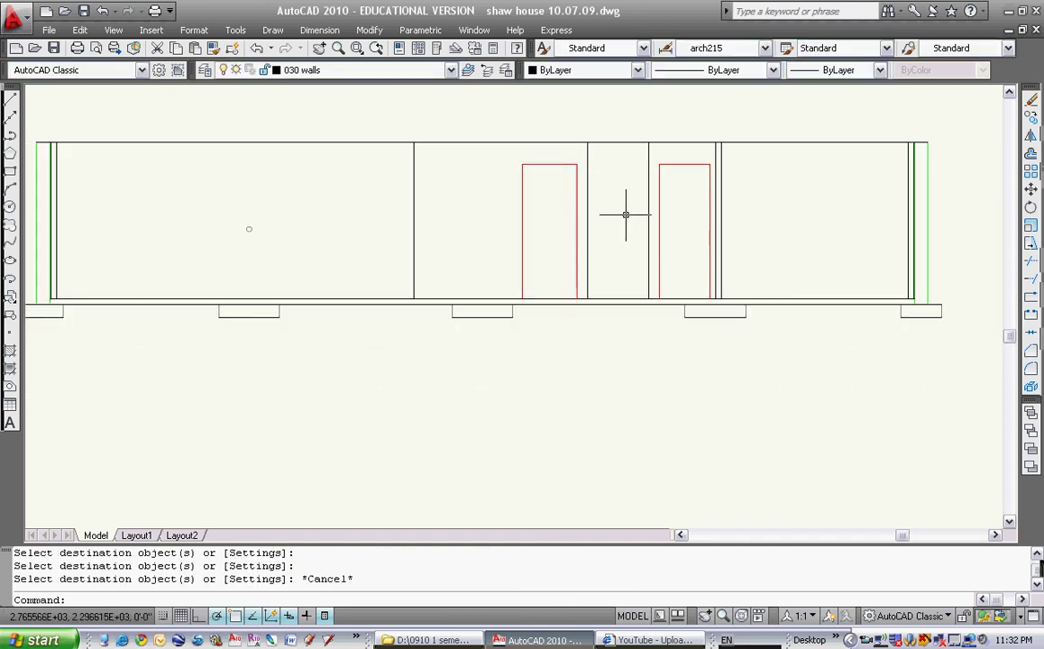
{"action": "middle_click_drag", "start_coordinate": [728, 224], "coordinate": [594, 200]}
{"action": "scroll", "coordinate": [595, 199], "scroll_direction": "up", "scroll_amount": 3}
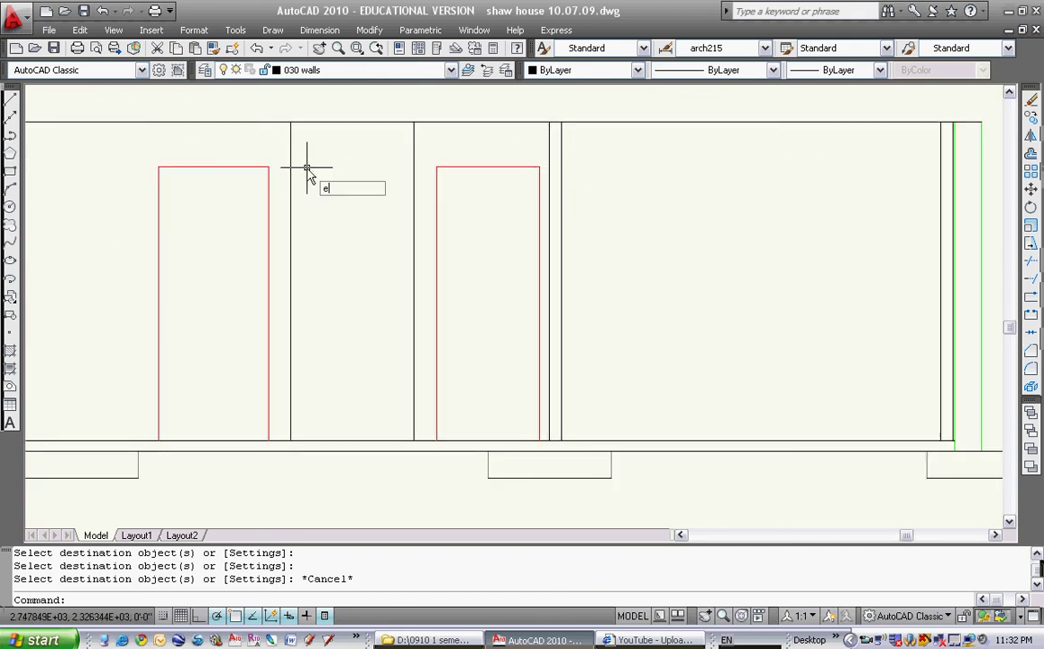
{"action": "type", "text": "x"}
{"action": "key", "text": "Return"}
{"action": "left_click", "coordinate": [561, 191]}
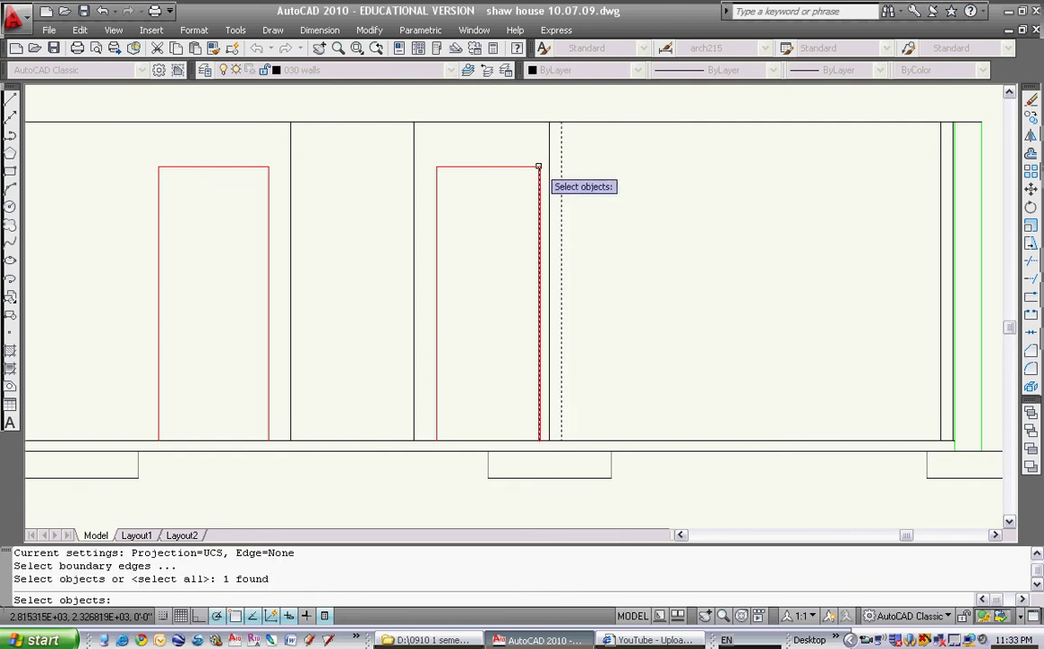
{"action": "key", "text": "Return"}
{"action": "left_click", "coordinate": [530, 167]}
{"action": "key", "text": "Escape"}
Try to trim the extended red head line beside the right door at the neighbouring partition.
{"action": "type", "text": "tr"}
{"action": "key", "text": "Return"}
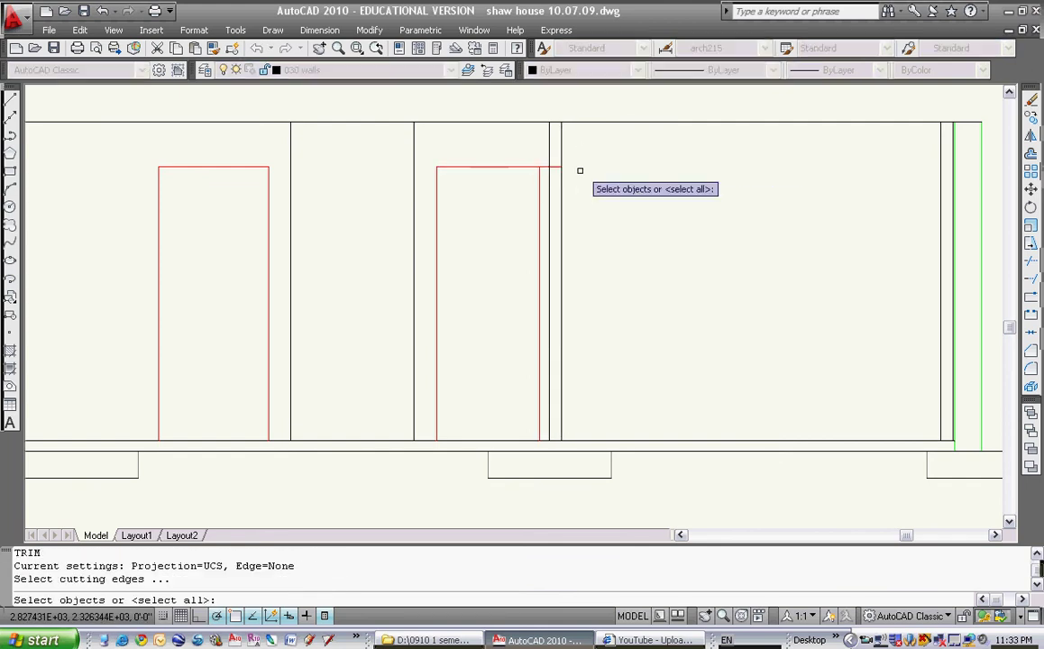
{"action": "scroll", "coordinate": [580, 170], "scroll_direction": "up", "scroll_amount": 5}
{"action": "left_click", "coordinate": [559, 156]}
{"action": "left_click", "coordinate": [505, 194]}
{"action": "key", "text": "Return"}
{"action": "left_click", "coordinate": [475, 172]}
{"action": "key", "text": "Escape"}
{"action": "scroll", "coordinate": [535, 205], "scroll_direction": "down", "scroll_amount": 4}
{"action": "scroll", "coordinate": [503, 212], "scroll_direction": "up", "scroll_amount": 2}
{"action": "key", "text": "Escape"}
{"action": "type", "text": "tr"}
{"action": "key", "text": "Return"}
{"action": "key", "text": "Escape"}
Undo the trims made around the extended head line beside the right door.
{"action": "key", "text": "Escape"}
{"action": "key", "text": "ctrl+z"}
{"action": "key", "text": "ctrl+z"}
{"action": "key", "text": "ctrl+z"}
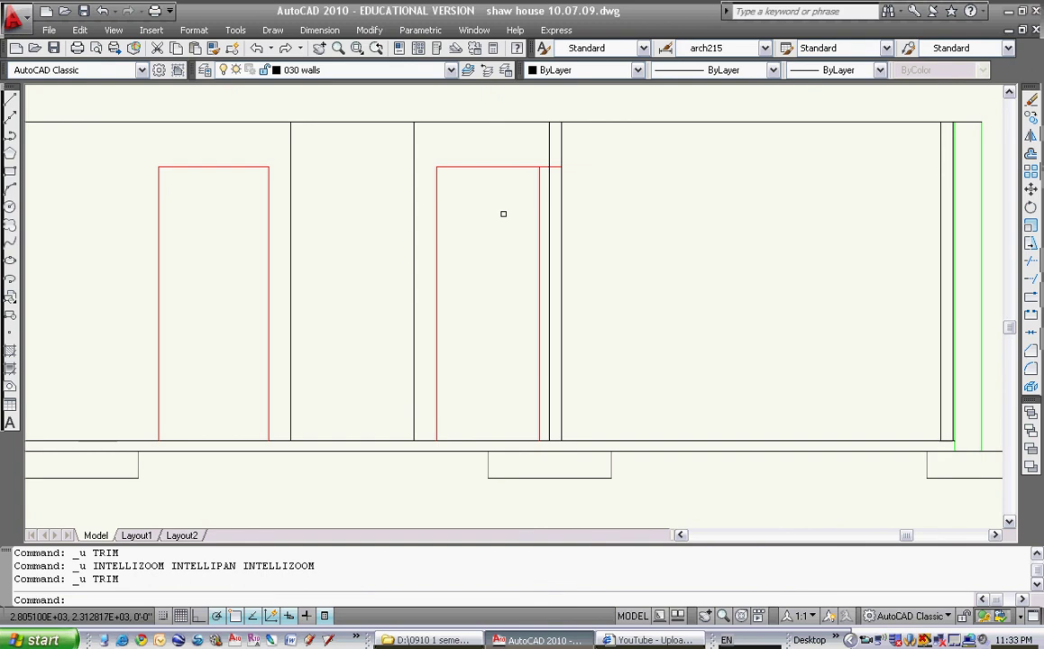
Trim the red head line between the right door's jamb and the nearer line of the neighbouring partition.
{"action": "key", "text": "Escape"}
{"action": "type", "text": "tr"}
{"action": "key", "text": "Return"}
{"action": "scroll", "coordinate": [541, 190], "scroll_direction": "up", "scroll_amount": 4}
{"action": "left_click", "coordinate": [574, 88]}
{"action": "left_click", "coordinate": [549, 116]}
{"action": "key", "text": "Return"}
{"action": "left_click", "coordinate": [549, 117]}
{"action": "key", "text": "Escape"}
Trim both partition lines beside the right door below the short red head segment.
{"action": "scroll", "coordinate": [528, 212], "scroll_direction": "down", "scroll_amount": 2}
{"action": "middle_click_drag", "start_coordinate": [531, 210], "coordinate": [520, 246]}
{"action": "middle_click_drag", "start_coordinate": [511, 160], "coordinate": [494, 216]}
{"action": "key", "text": "Escape"}
{"action": "type", "text": "tr"}
{"action": "key", "text": "Return"}
{"action": "left_click", "coordinate": [518, 221]}
{"action": "left_click", "coordinate": [451, 248]}
{"action": "left_click", "coordinate": [492, 264]}
{"action": "left_click", "coordinate": [454, 291]}
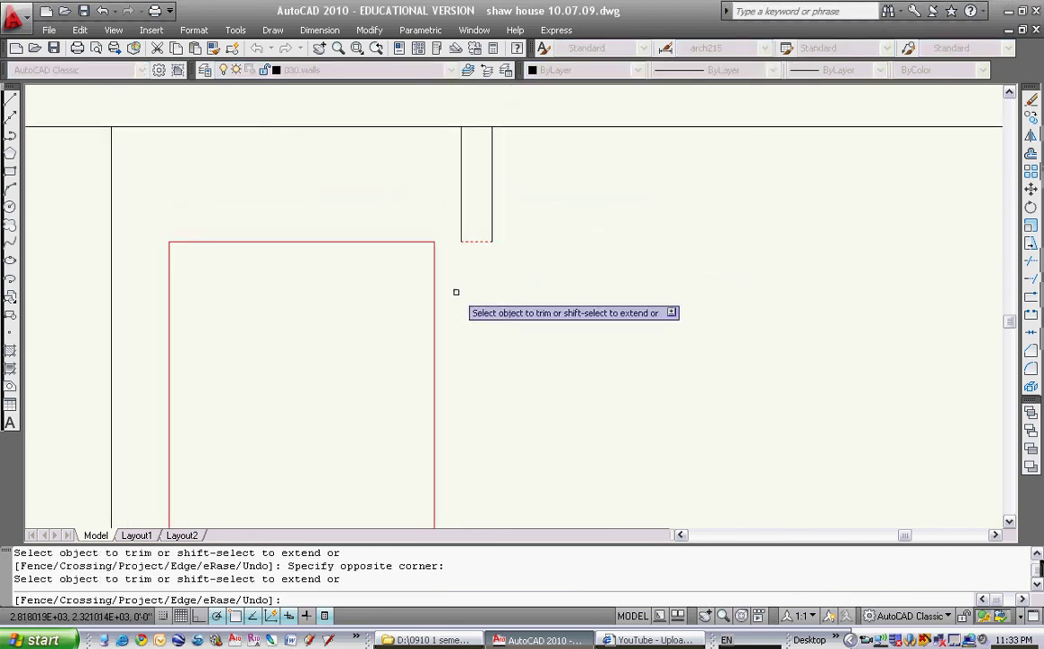
{"action": "key", "text": "Escape"}
Draw two vertical lines from the ends of the short red head segment beside the right door down to the floor line.
{"action": "left_click", "coordinate": [10, 99]}
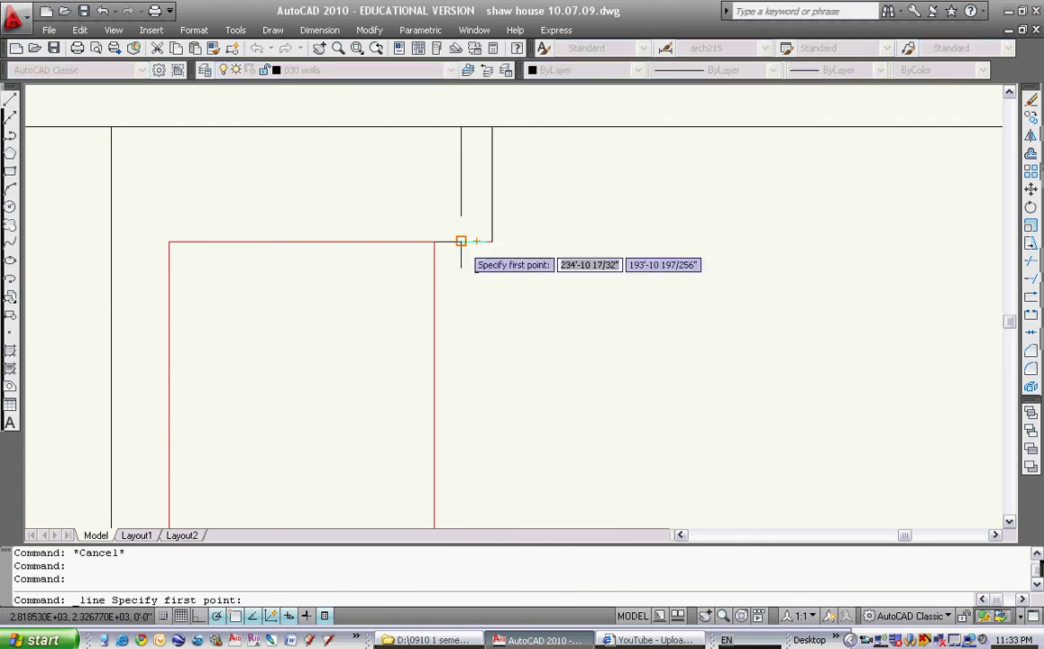
{"action": "left_click", "coordinate": [460, 242]}
{"action": "scroll", "coordinate": [469, 225], "scroll_direction": "down", "scroll_amount": 2}
{"action": "left_click", "coordinate": [476, 466]}
{"action": "key", "text": "Escape"}
{"action": "key", "text": "Return"}
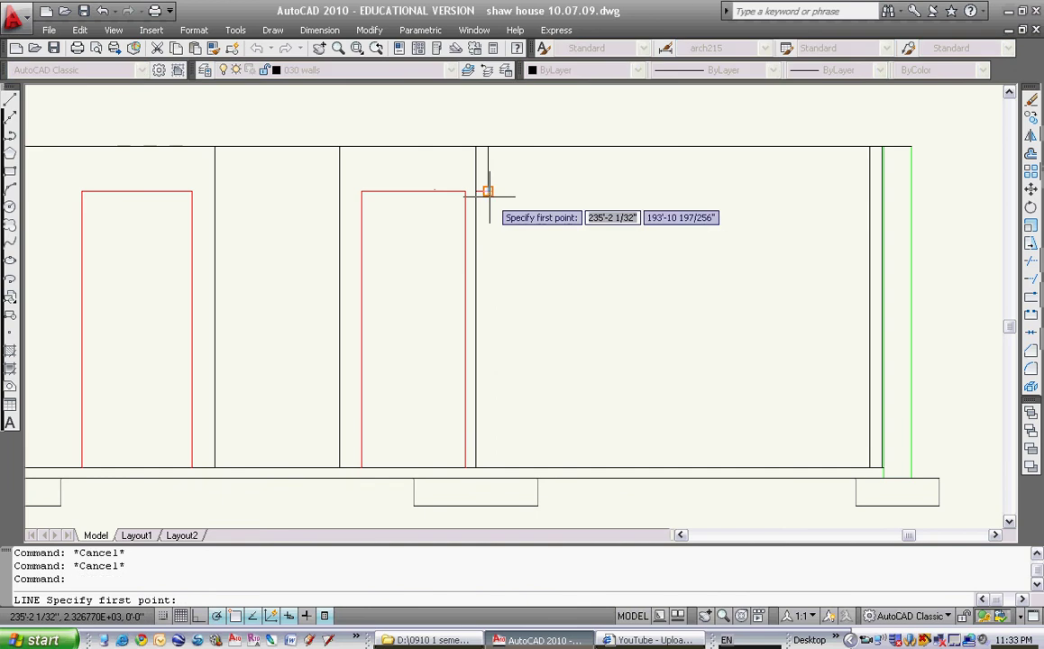
{"action": "left_click", "coordinate": [487, 191]}
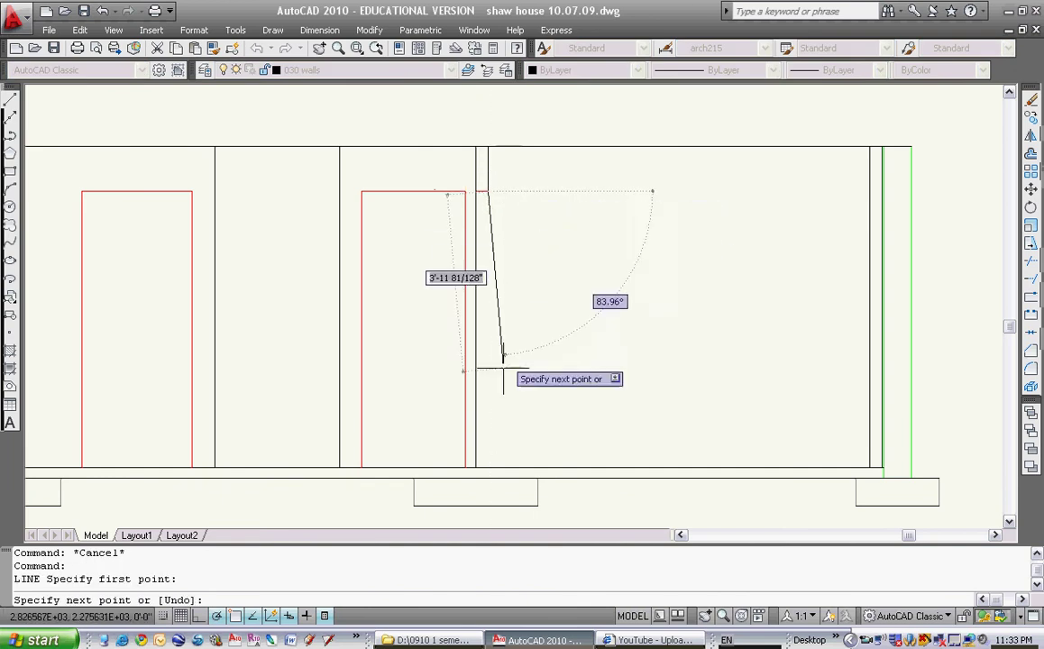
{"action": "left_click", "coordinate": [487, 466]}
{"action": "key", "text": "Escape"}
{"action": "middle_click_drag", "start_coordinate": [495, 296], "coordinate": [521, 289]}
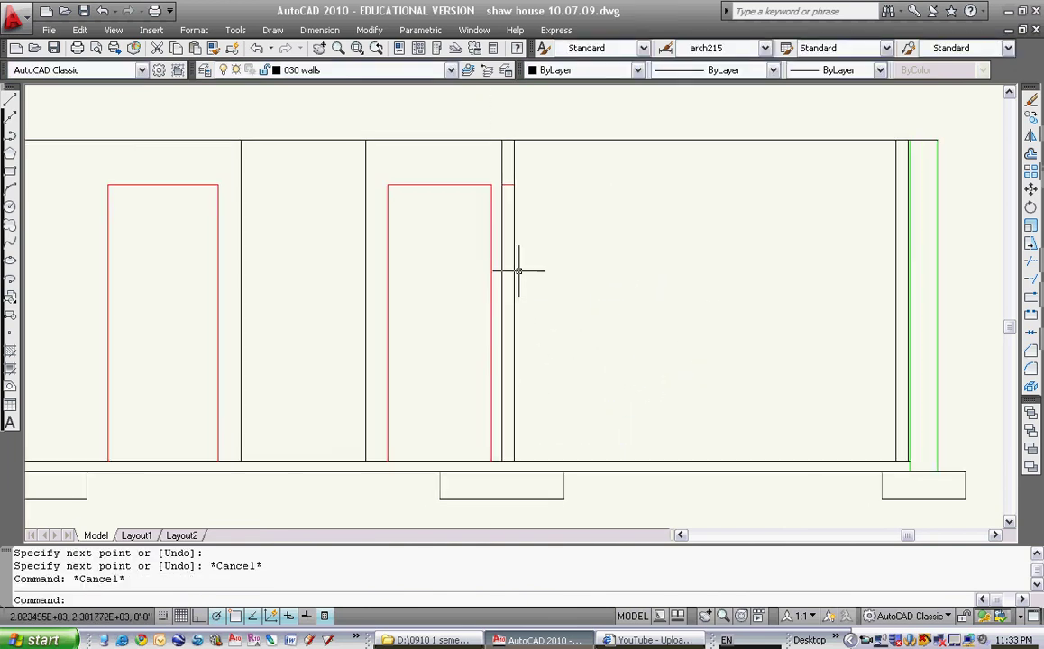
Draw a vertical line from the bottom midpoint of the second footing from the left, through the small circle, to the ceiling line.
{"action": "middle_click_drag", "start_coordinate": [393, 269], "coordinate": [534, 251]}
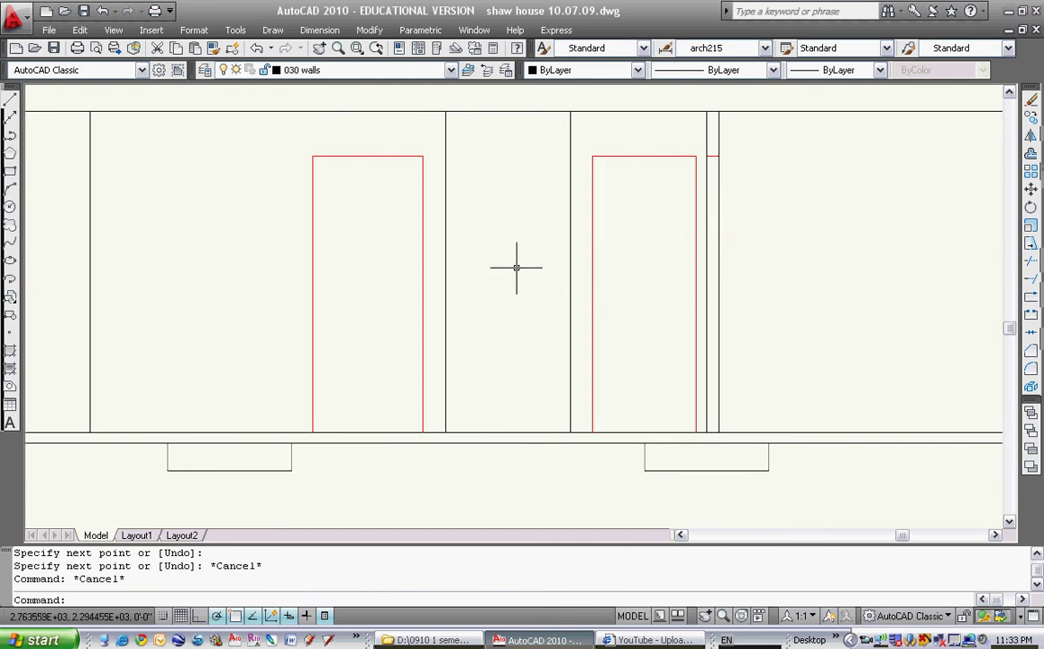
{"action": "middle_click_drag", "start_coordinate": [243, 261], "coordinate": [450, 255]}
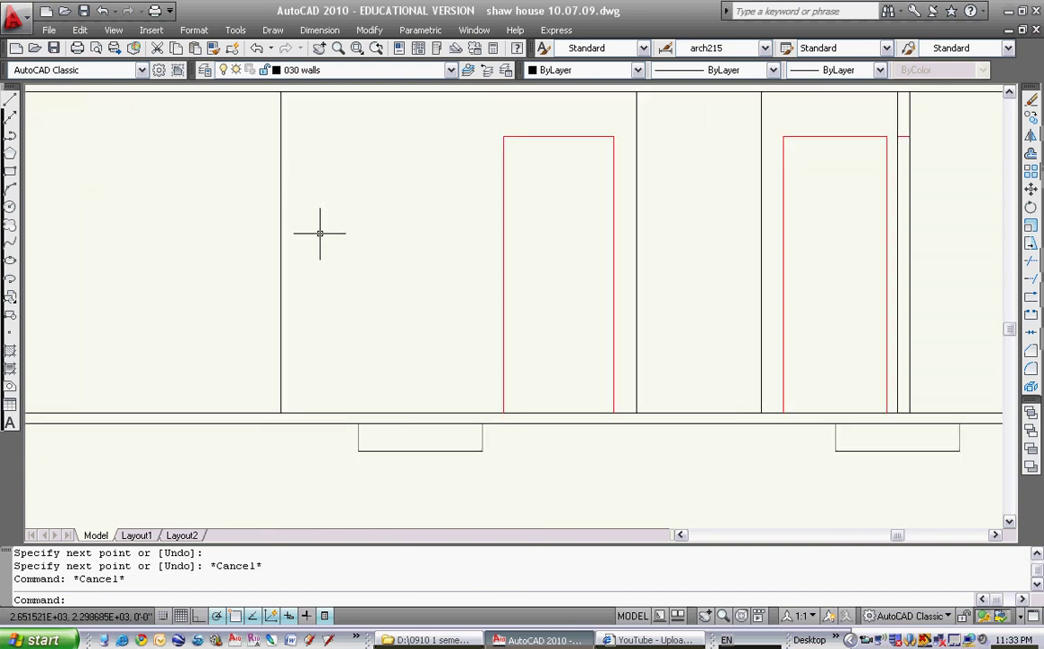
{"action": "scroll", "coordinate": [320, 233], "scroll_direction": "down", "scroll_amount": 4}
{"action": "scroll", "coordinate": [296, 275], "scroll_direction": "up", "scroll_amount": 6}
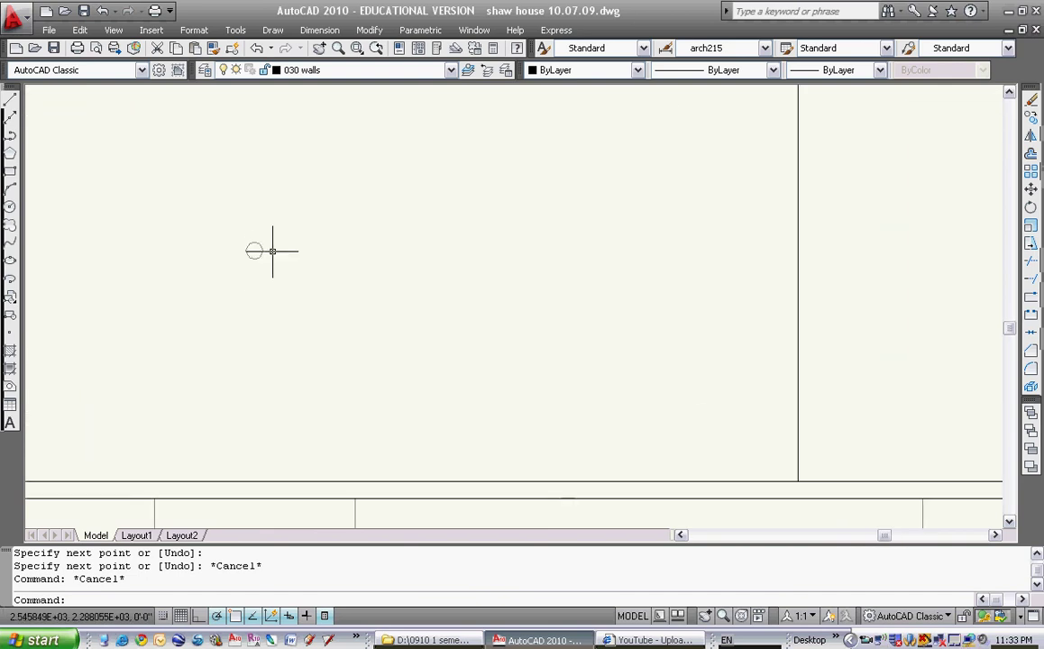
{"action": "left_click", "coordinate": [11, 103]}
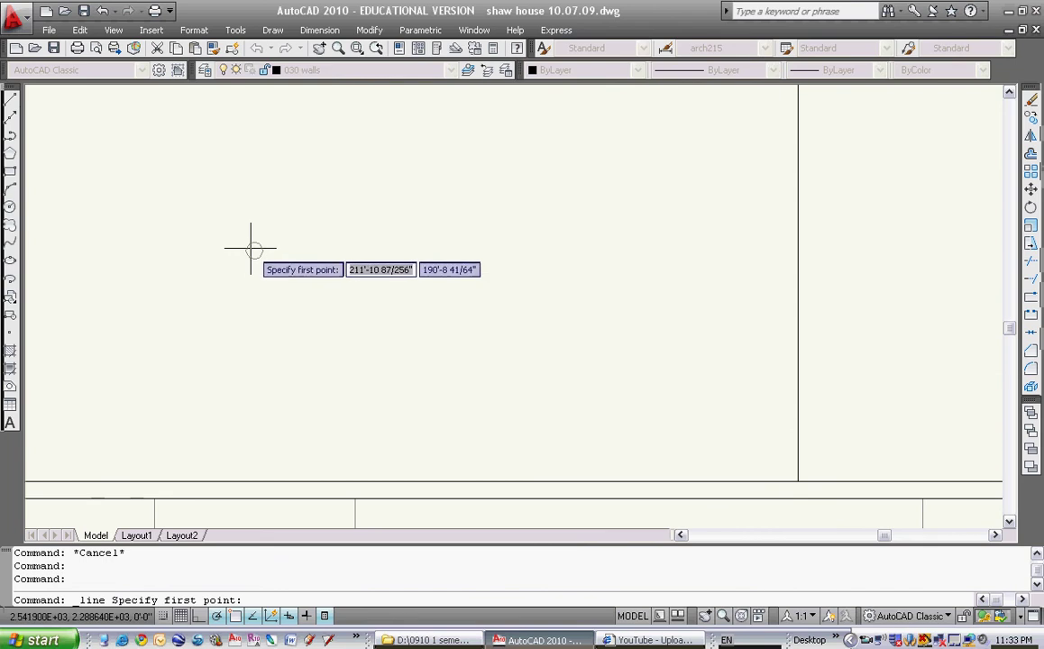
{"action": "middle_click_drag", "start_coordinate": [310, 441], "coordinate": [372, 345]}
{"action": "left_click", "coordinate": [315, 448]}
{"action": "scroll", "coordinate": [373, 290], "scroll_direction": "down", "scroll_amount": 2}
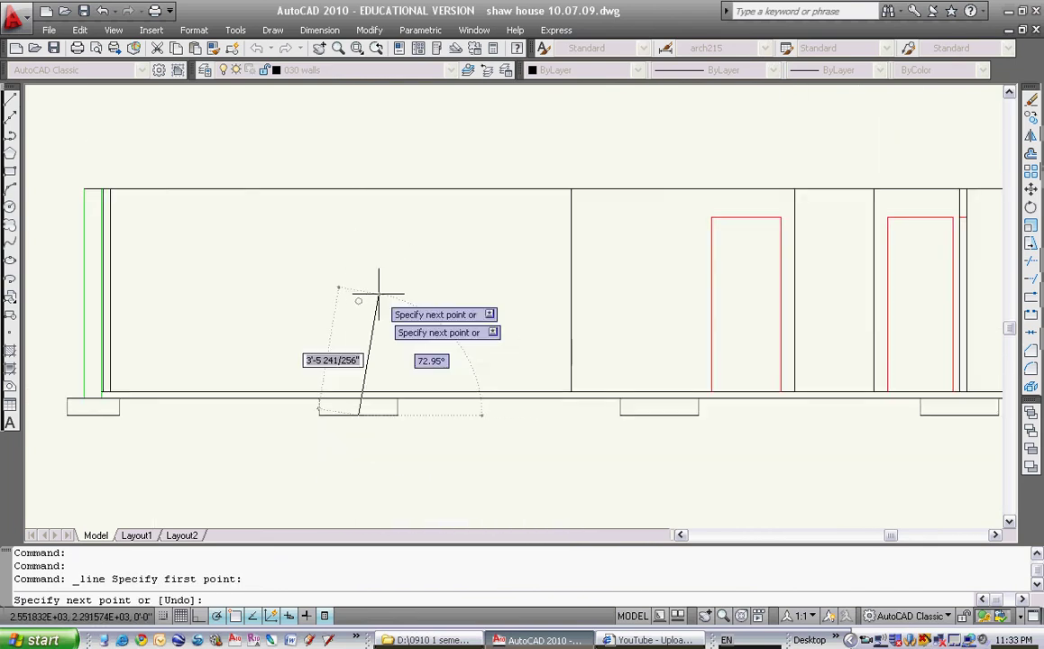
{"action": "left_click", "coordinate": [358, 188]}
{"action": "key", "text": "Escape"}
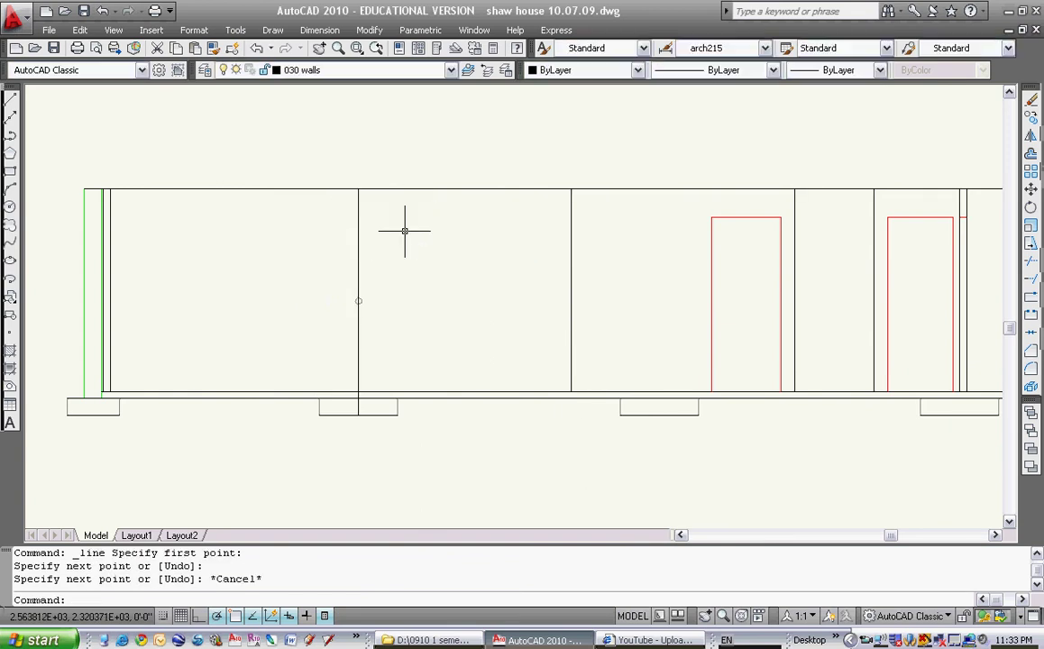
Offset the new vertical centre line by 1.5 to both sides to form a partition.
{"action": "type", "text": "o"}
{"action": "key", "text": "Return"}
{"action": "type", "text": "1."}
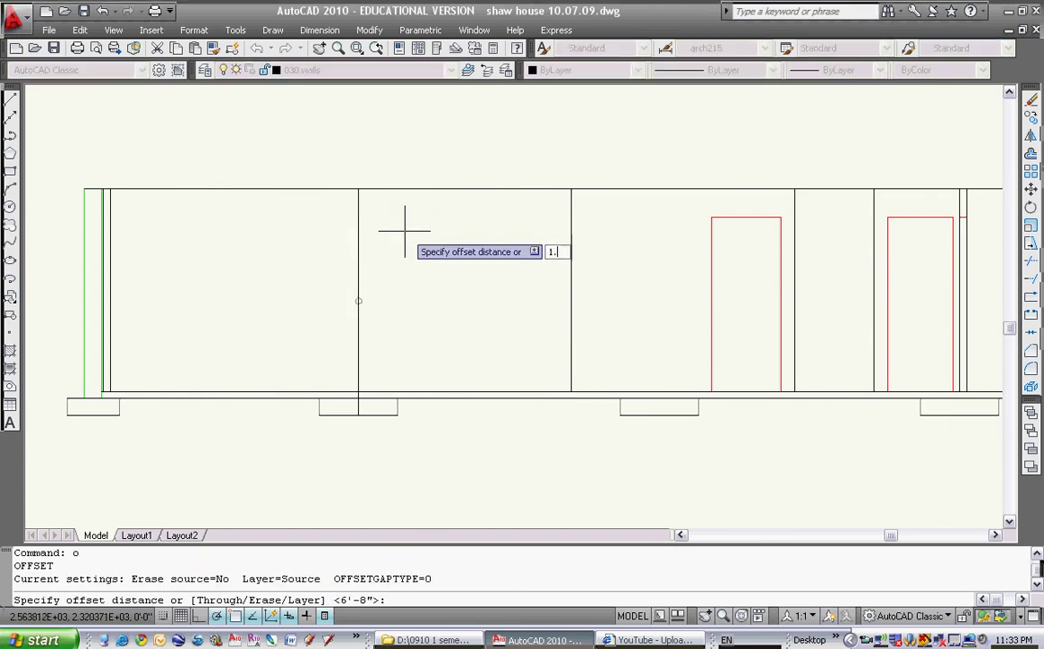
{"action": "type", "text": "5"}
{"action": "key", "text": "Return"}
{"action": "left_click", "coordinate": [358, 238]}
{"action": "left_click", "coordinate": [363, 260]}
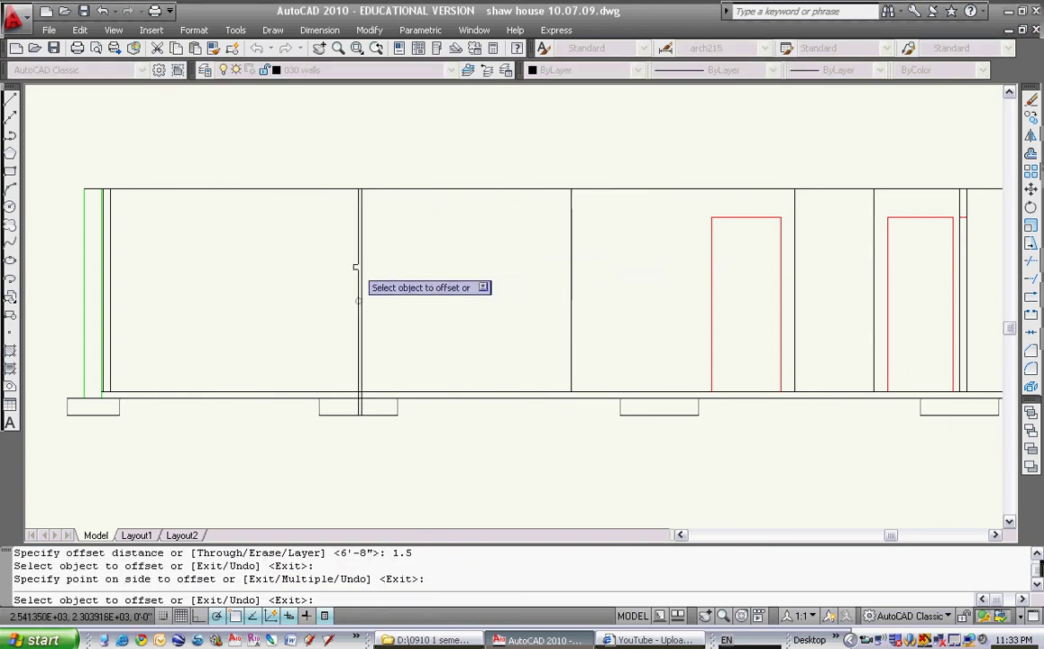
{"action": "scroll", "coordinate": [356, 263], "scroll_direction": "up", "scroll_amount": 3}
{"action": "left_click", "coordinate": [358, 252]}
{"action": "left_click", "coordinate": [314, 280]}
{"action": "key", "text": "Escape"}
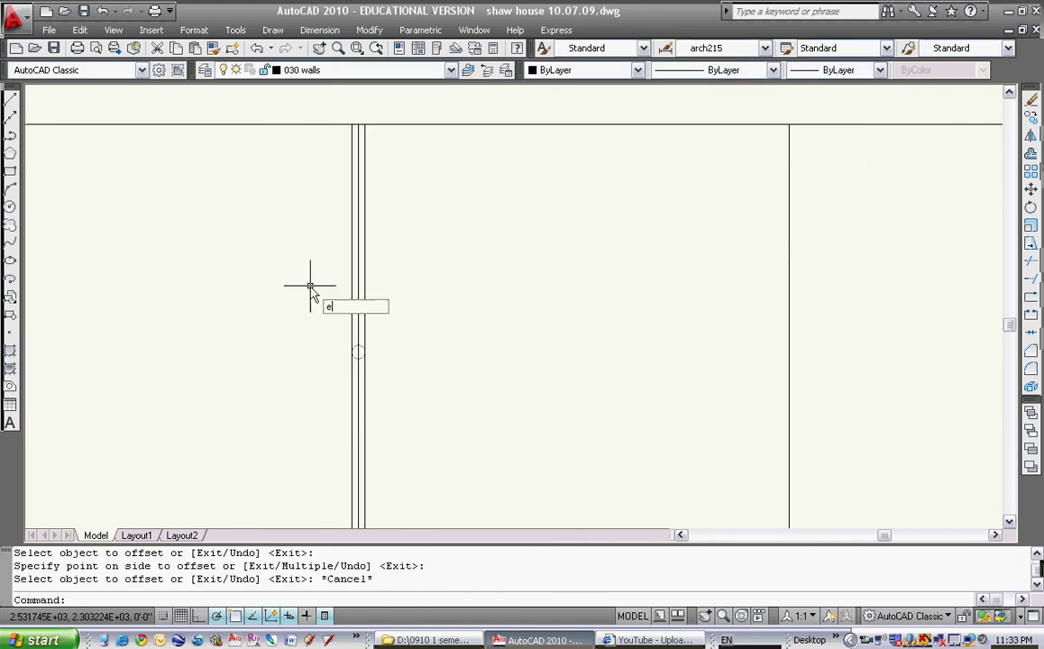
Erase the small circle on the partition's centre line.
{"action": "type", "text": "e"}
{"action": "key", "text": "Return"}
{"action": "left_click", "coordinate": [302, 314]}
{"action": "left_click", "coordinate": [407, 338]}
{"action": "key", "text": "Return"}
{"action": "middle_click_drag", "start_coordinate": [417, 401], "coordinate": [438, 236]}
{"action": "key", "text": "Escape"}
Trim the three vertical partition lines below the upper floor line, using that line as the cutting edge.
{"action": "type", "text": "t"}
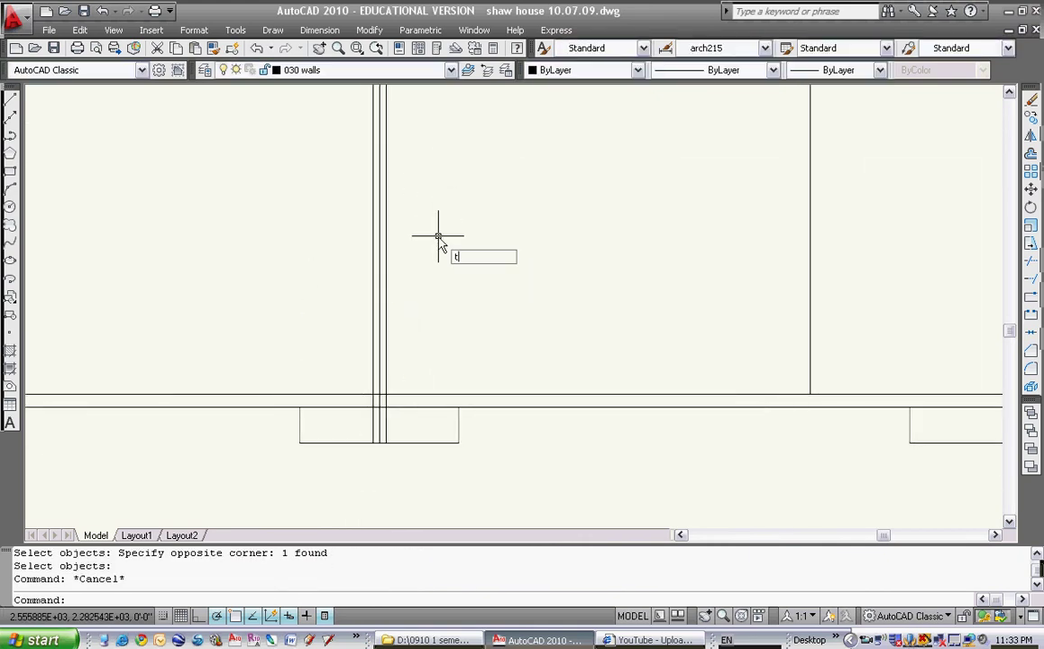
{"action": "type", "text": "r"}
{"action": "key", "text": "Return"}
{"action": "left_click", "coordinate": [423, 368]}
{"action": "left_click", "coordinate": [370, 402]}
{"action": "key", "text": "Return"}
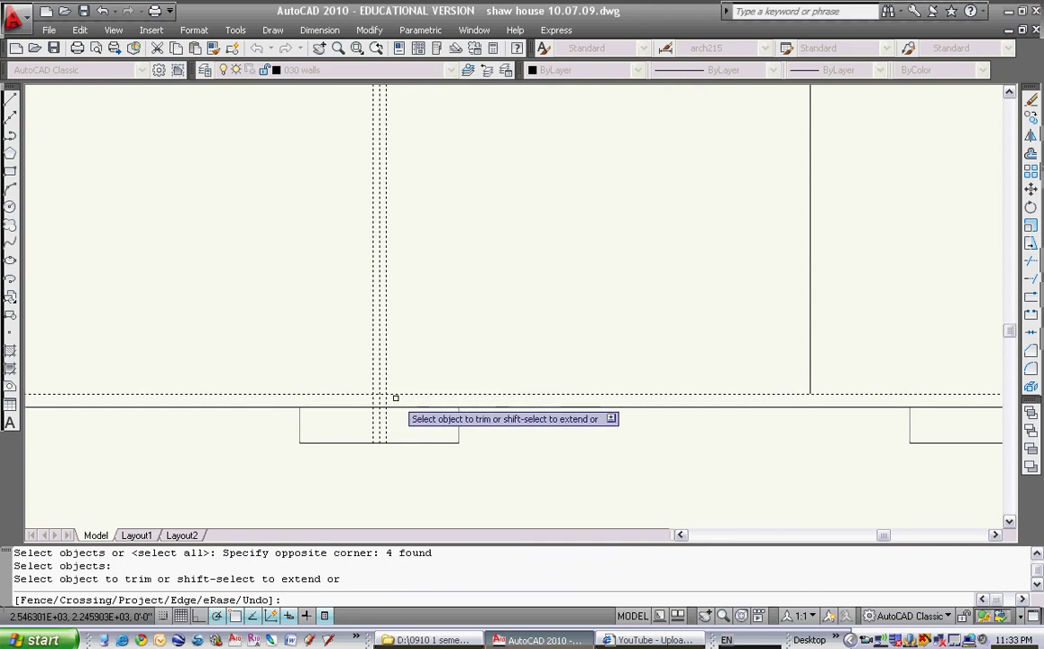
{"action": "left_click", "coordinate": [395, 420]}
{"action": "left_click", "coordinate": [364, 396]}
{"action": "key", "text": "Escape"}
Erase the partition's centre line, keeping the two offset lines.
{"action": "type", "text": "e"}
{"action": "key", "text": "Return"}
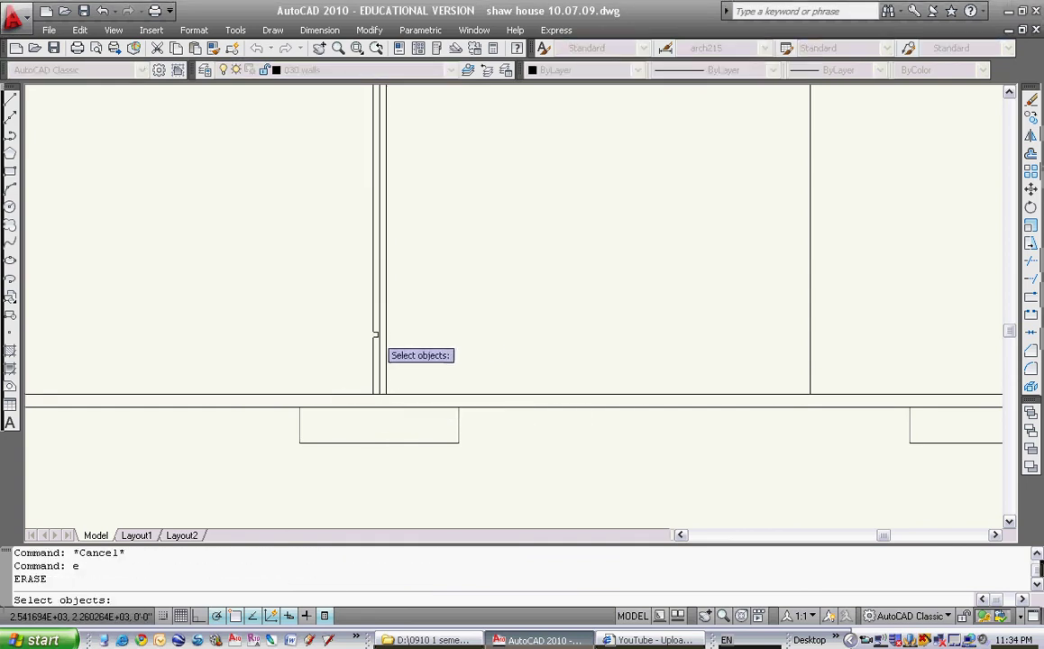
{"action": "left_click", "coordinate": [377, 336]}
{"action": "key", "text": "Return"}
{"action": "key", "text": "Escape"}
{"action": "scroll", "coordinate": [557, 291], "scroll_direction": "down", "scroll_amount": 5}
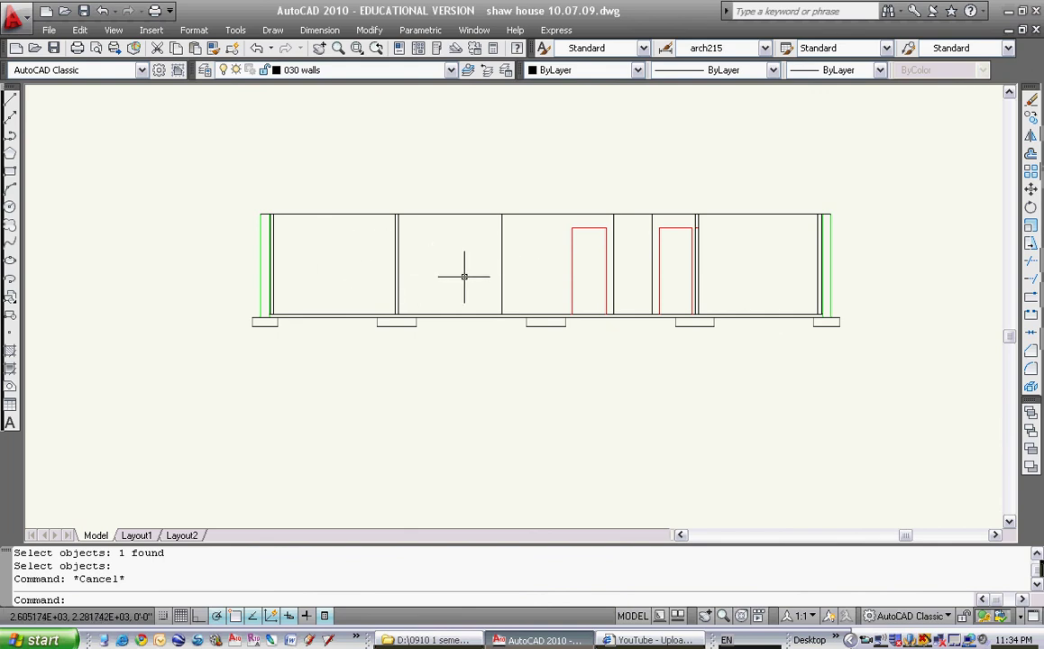
Examine the neighbouring section drawing with the stair location label, checking its upper corner beams, partitions and door openings.
{"action": "mouse_move", "coordinate": [343, 260]}
{"action": "middle_mouse_down"}
{"action": "mouse_move", "coordinate": [338, 282]}
{"action": "mouse_move", "coordinate": [378, 270]}
{"action": "mouse_move", "coordinate": [669, 294]}
{"action": "middle_mouse_up"}
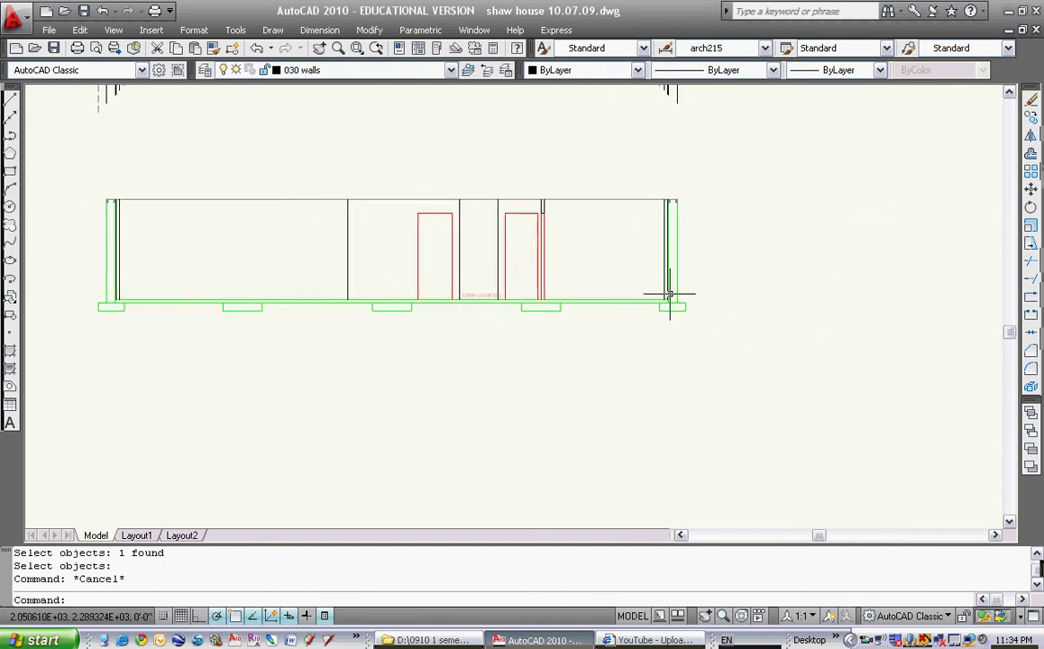
{"action": "middle_click_drag", "start_coordinate": [469, 275], "coordinate": [554, 283]}
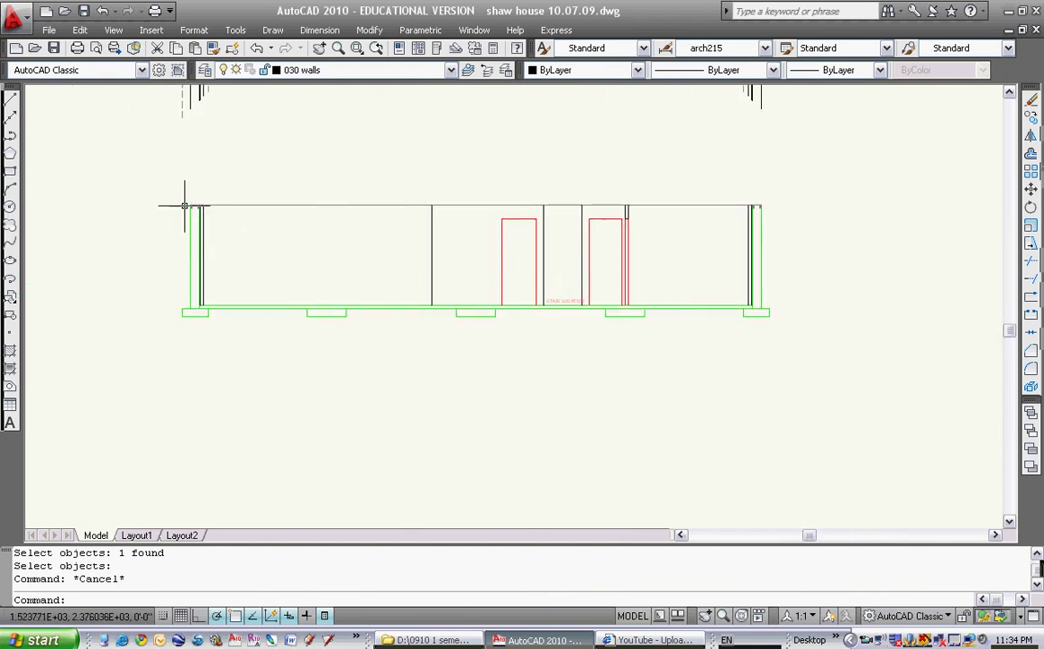
{"action": "scroll", "coordinate": [185, 205], "scroll_direction": "up", "scroll_amount": 4}
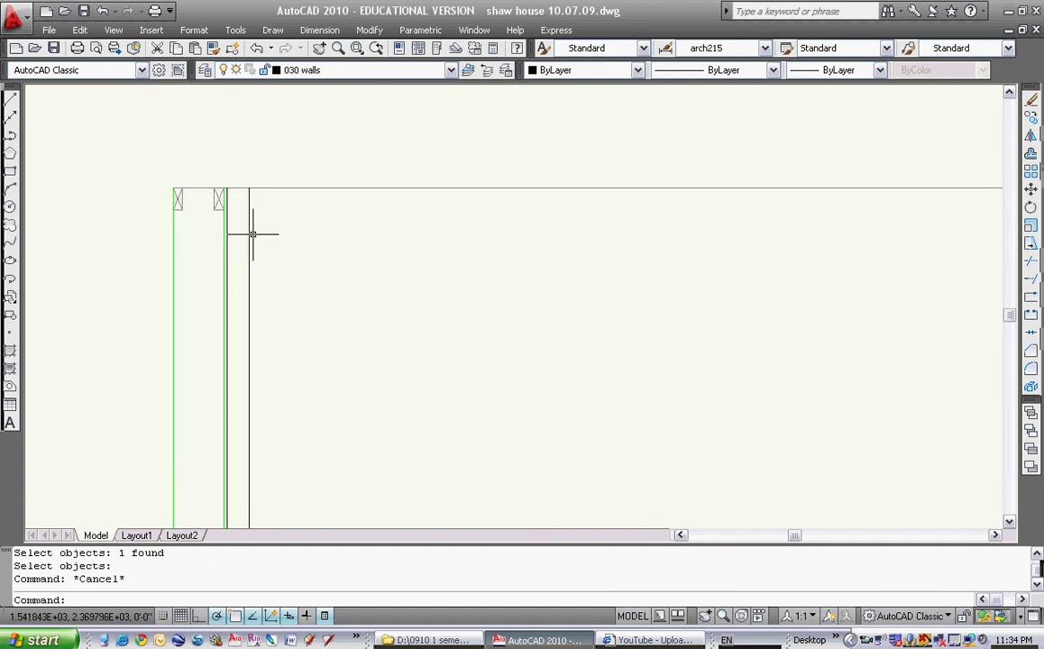
{"action": "scroll", "coordinate": [334, 252], "scroll_direction": "down", "scroll_amount": 5}
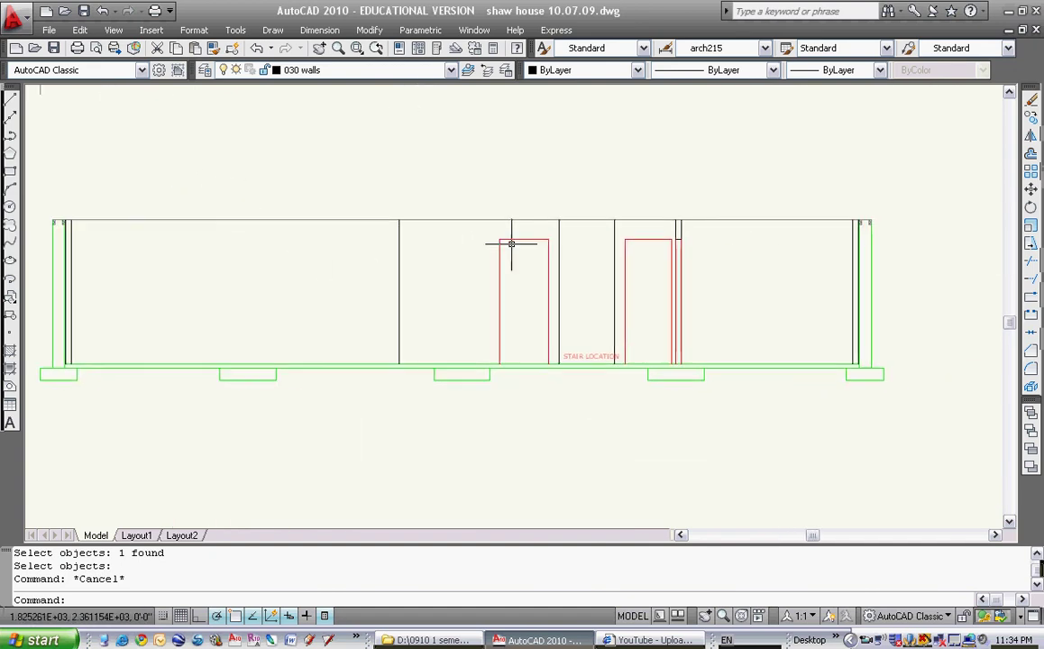
{"action": "middle_click_drag", "start_coordinate": [420, 262], "coordinate": [518, 258]}
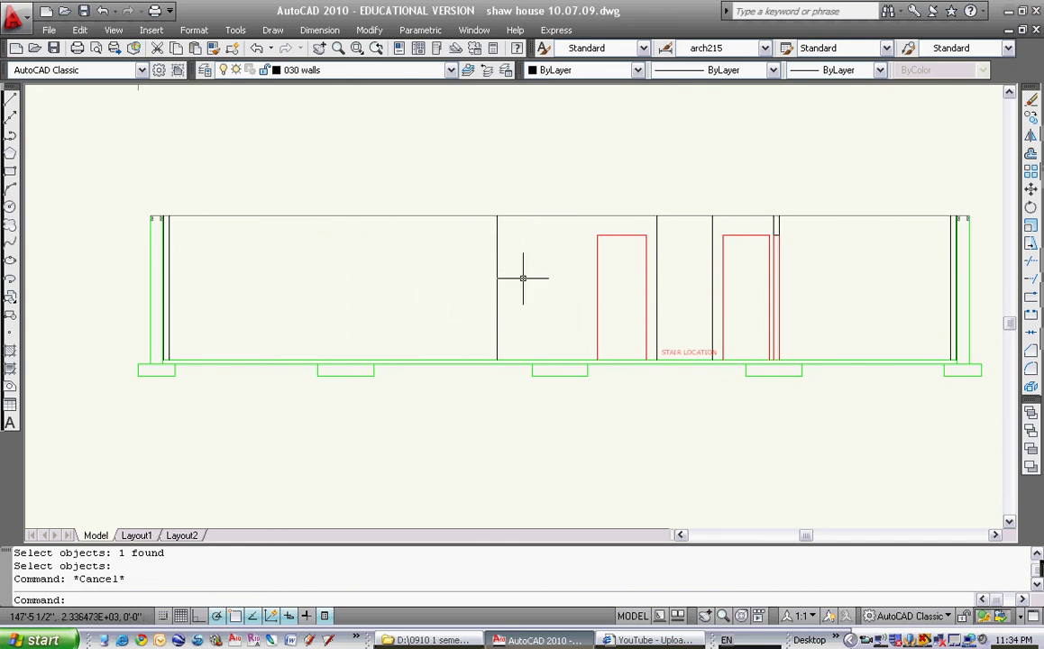
{"action": "middle_click_drag", "start_coordinate": [717, 283], "coordinate": [702, 282]}
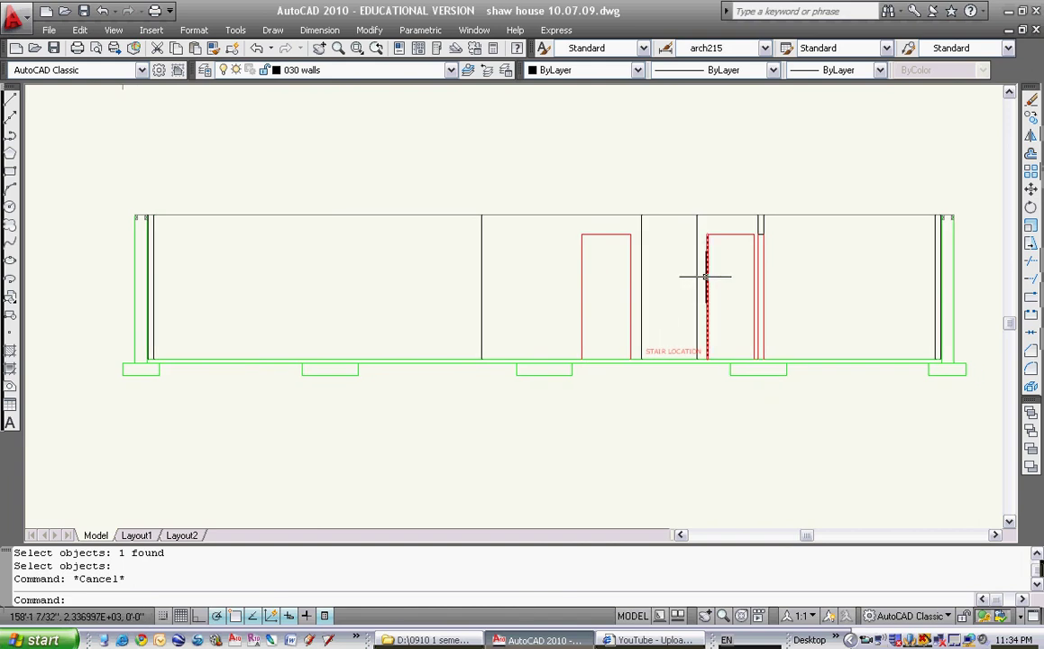